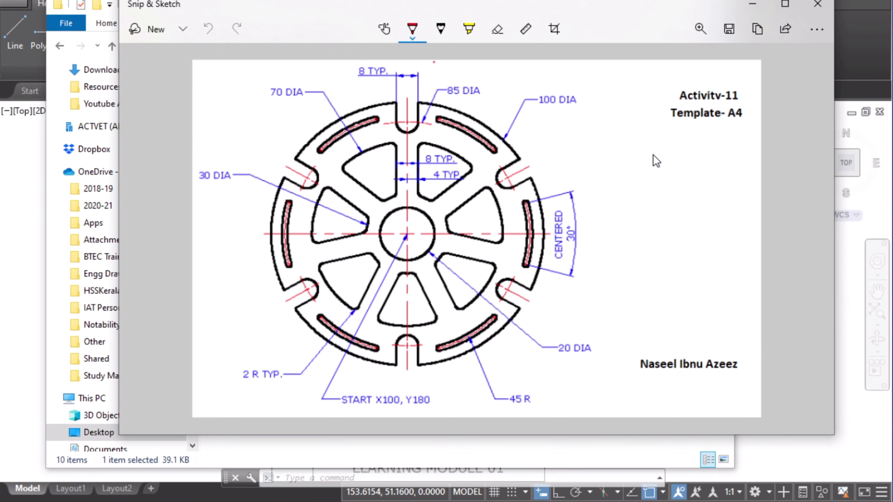
Step: Start a new drawing from the A4 Template Module template in the Youtube AutoCAD Templates folder
left_click_drag(538, 6, 591, 183)
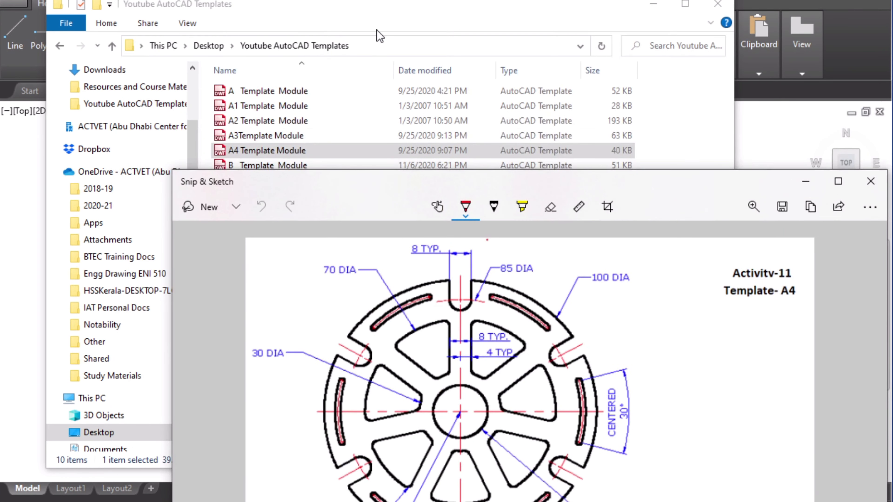
left_click(439, 6)
left_click(291, 152)
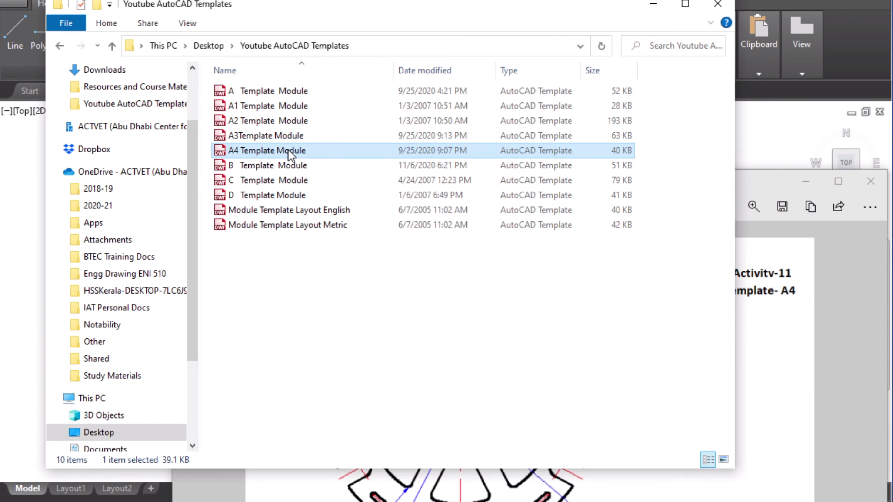
left_click(217, 151)
left_click(16, 203)
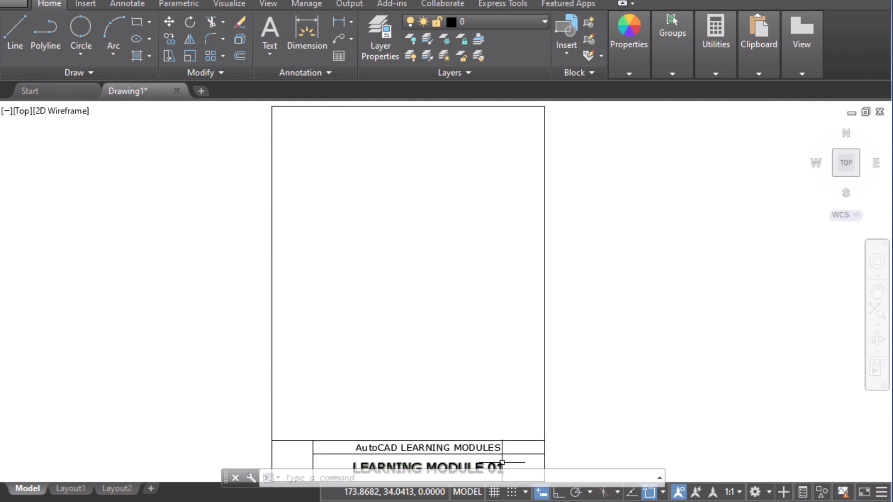
Step: Switch to Snip & Sketch and mark up the reference drawing with red pen ticks and a circle around 20 DIA
key("alt+Tab")
mouse_move(522, 190)
left_mouse_down()
mouse_move(426, 83)
mouse_move(439, 53)
left_mouse_up()
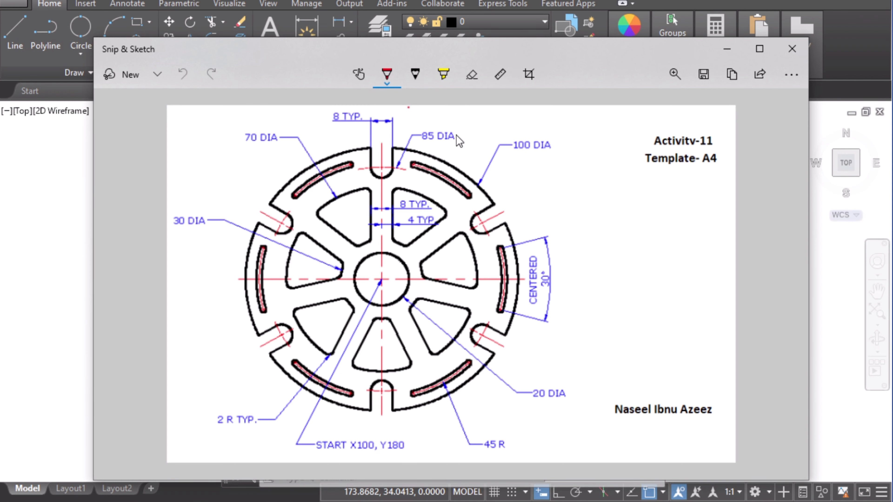
left_click(418, 77)
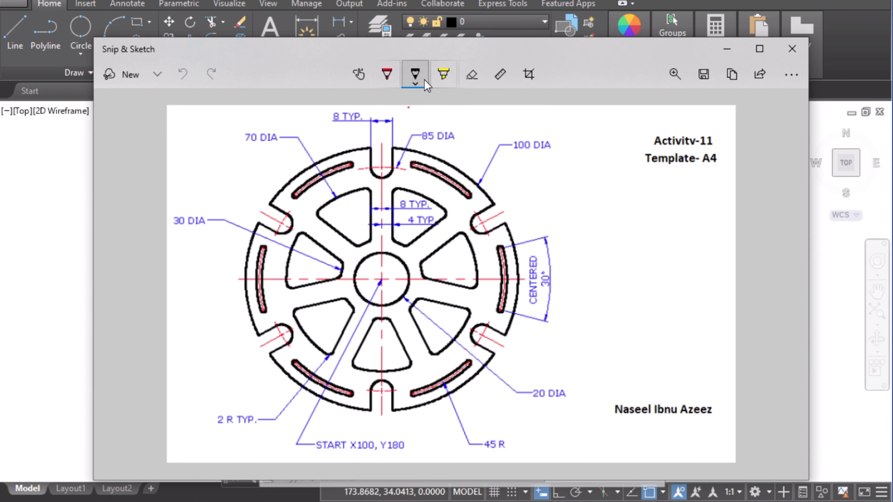
left_click(389, 81)
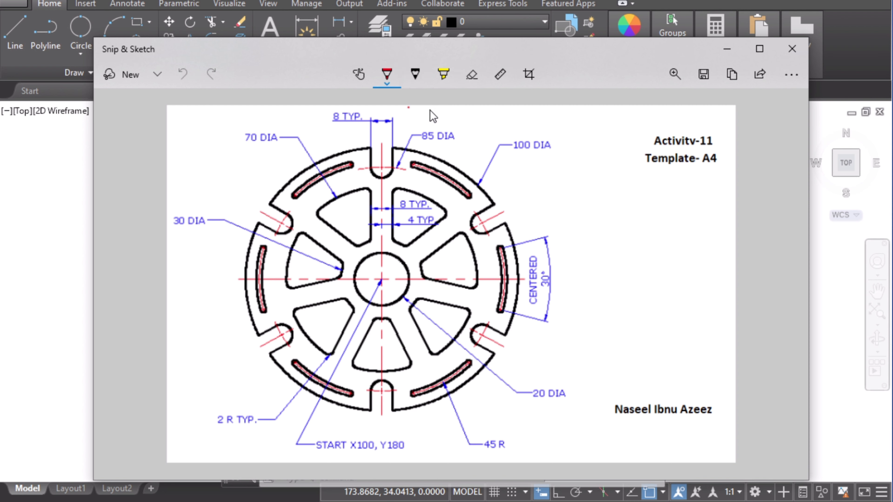
left_click_drag(405, 263, 416, 256)
mouse_move(541, 384)
left_mouse_down()
mouse_move(547, 419)
mouse_move(569, 387)
mouse_move(531, 379)
left_mouse_up()
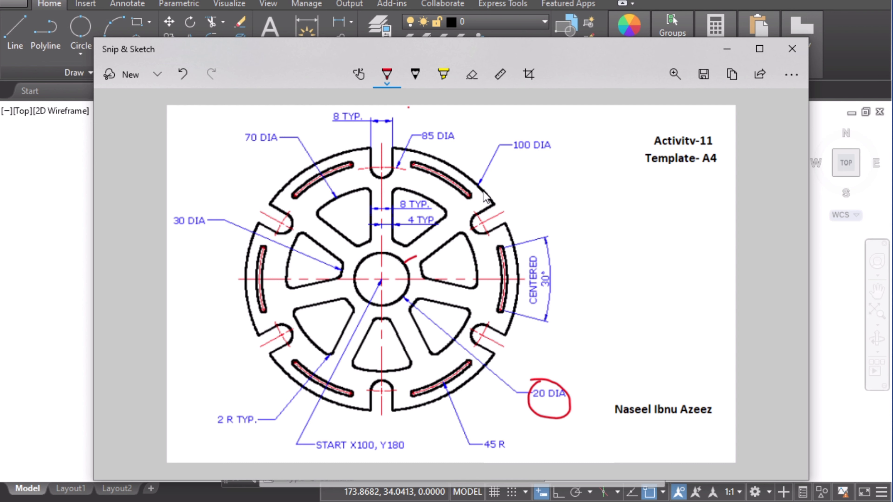
mouse_move(482, 190)
left_mouse_down()
mouse_move(556, 163)
mouse_move(550, 158)
mouse_move(575, 158)
mouse_move(572, 151)
left_mouse_up()
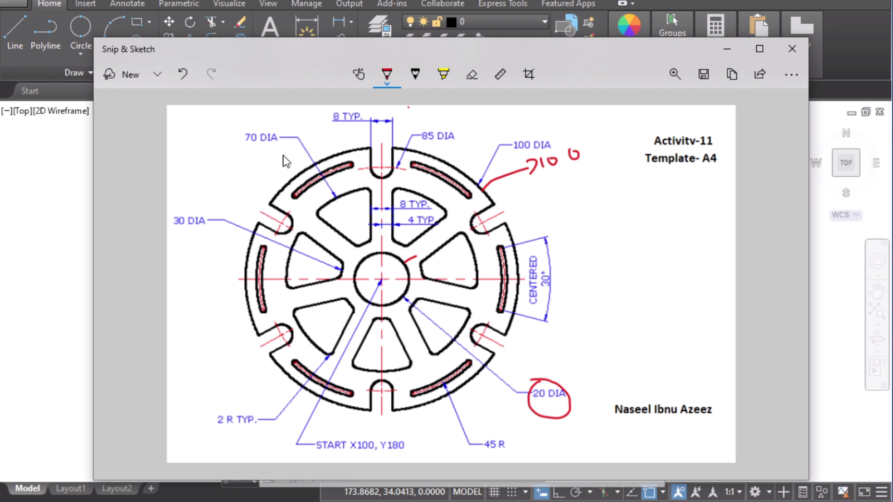
left_click_drag(254, 132, 283, 117)
left_click_drag(175, 202, 205, 198)
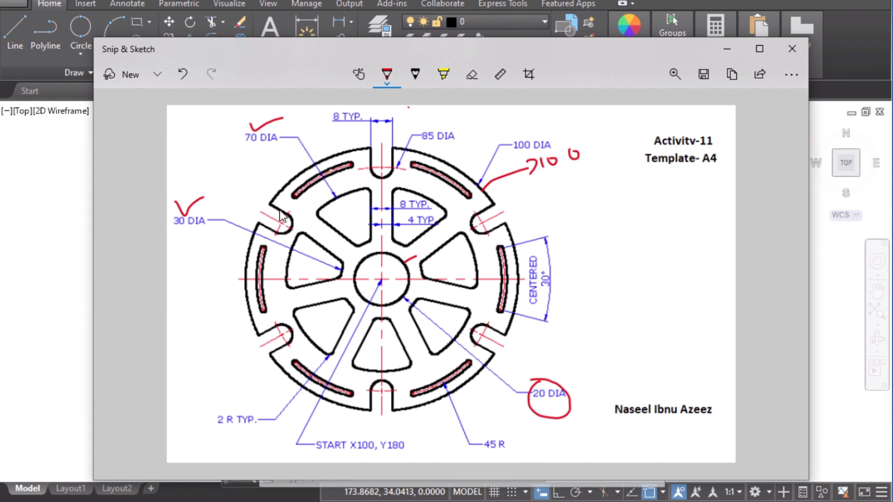
Step: Open the Layer Properties Manager and create a new layer named Object with red colour
left_click(58, 250)
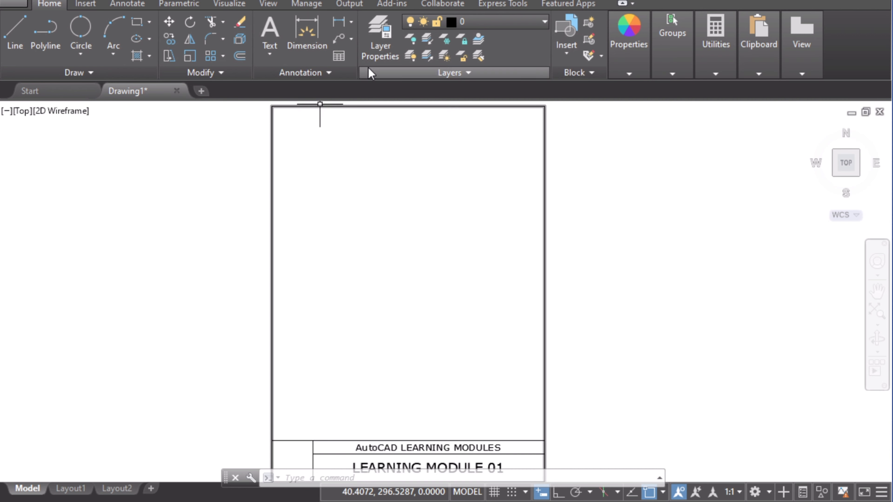
left_click(382, 45)
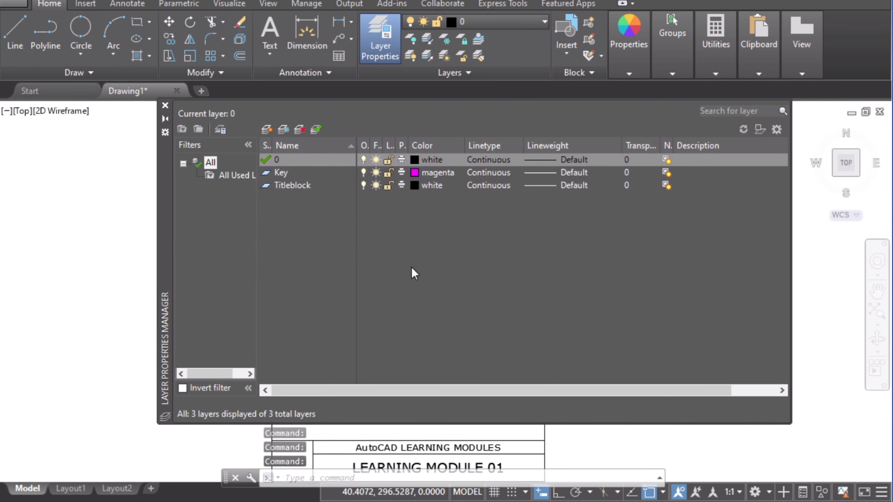
left_click(266, 130)
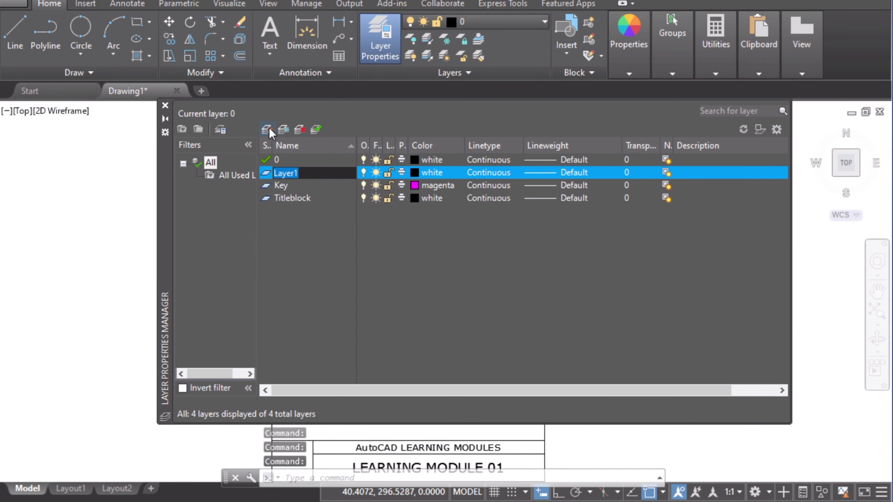
type("Object")
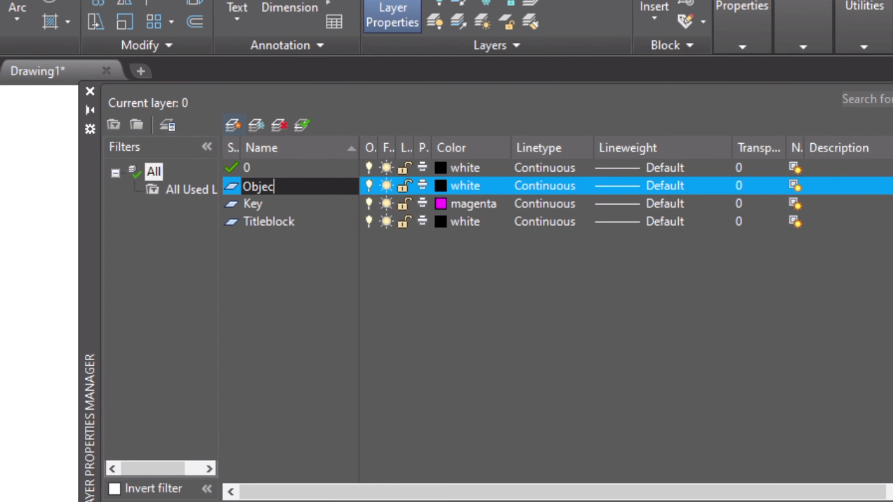
left_click(439, 184)
left_click(495, 368)
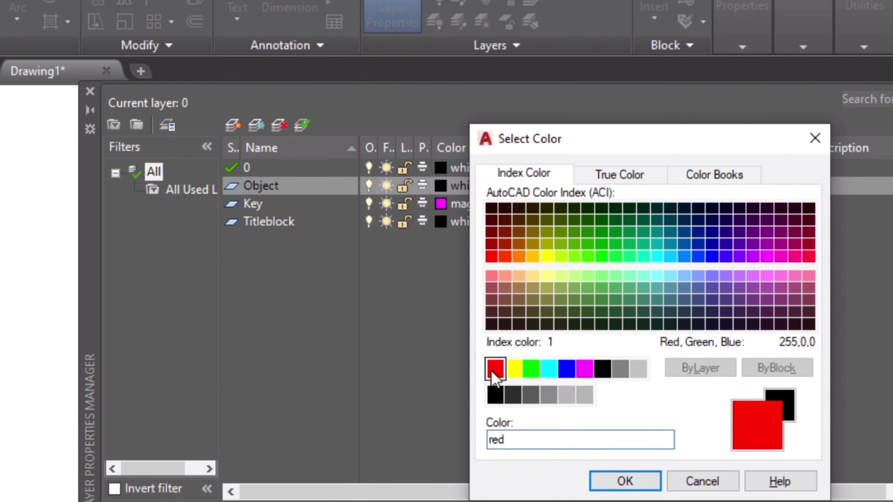
left_click(624, 481)
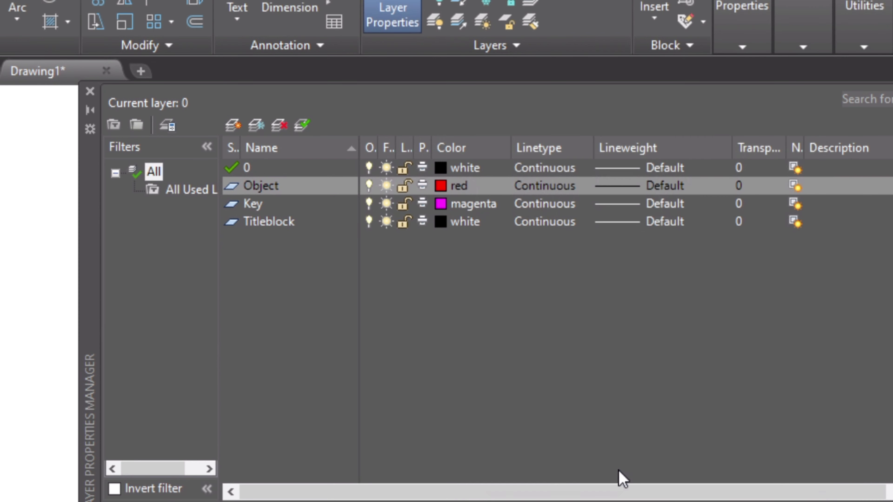
Step: Create a new layer named Construction and set its colour to index 253
left_click(233, 125)
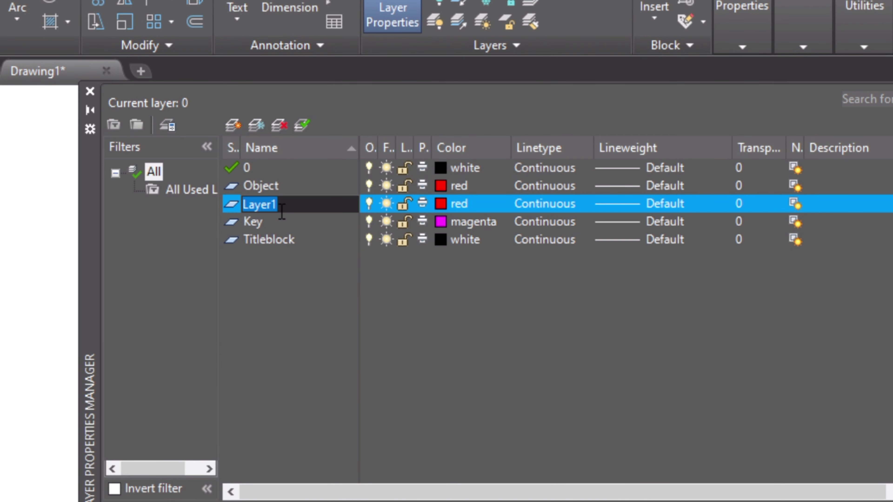
type("Construction")
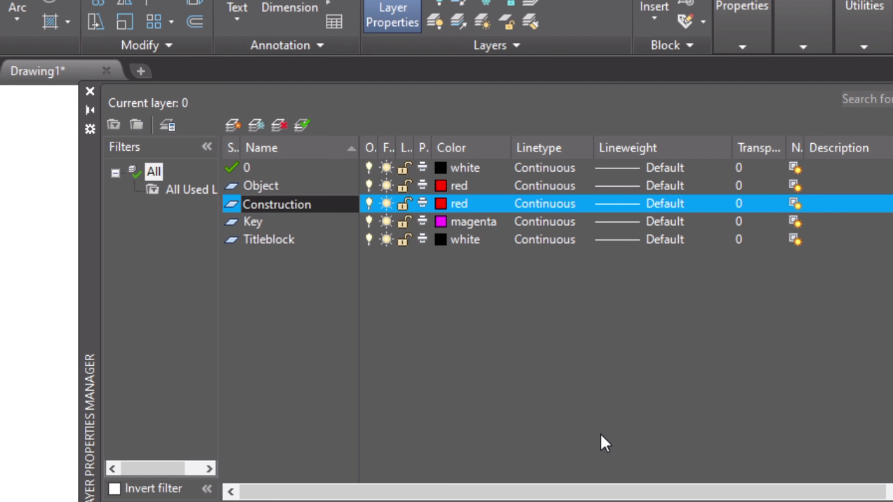
key("Return")
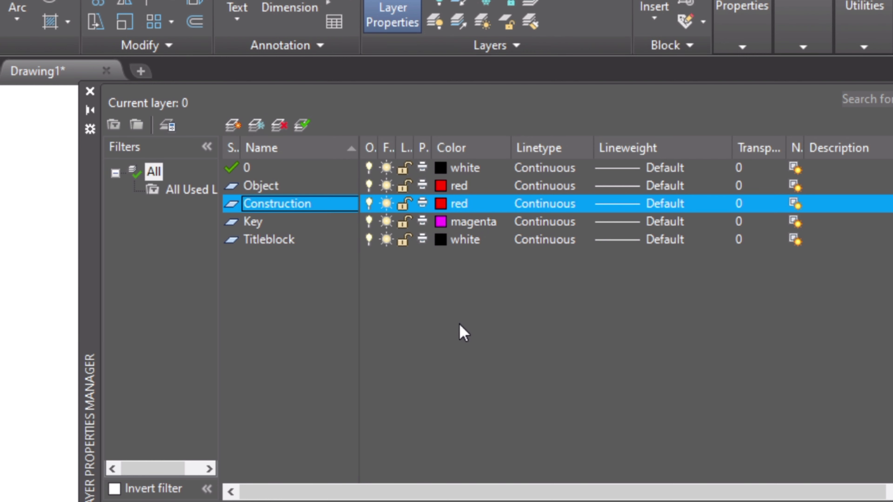
left_click(440, 204)
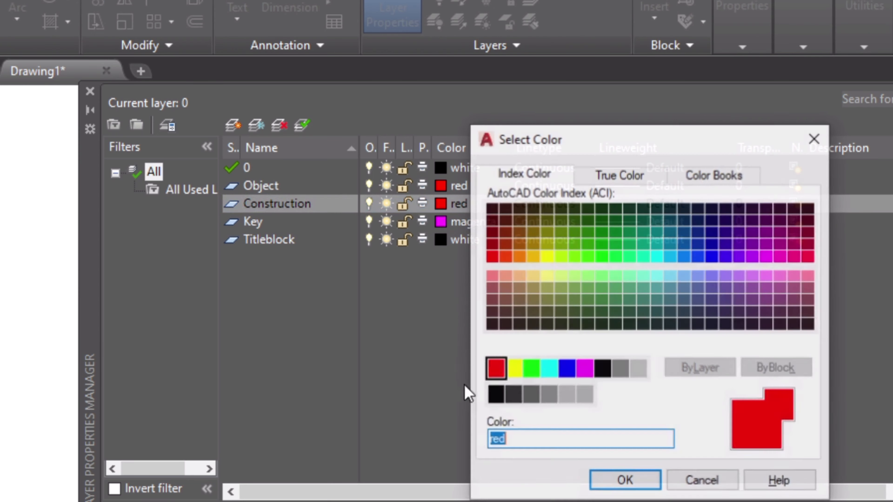
type("253")
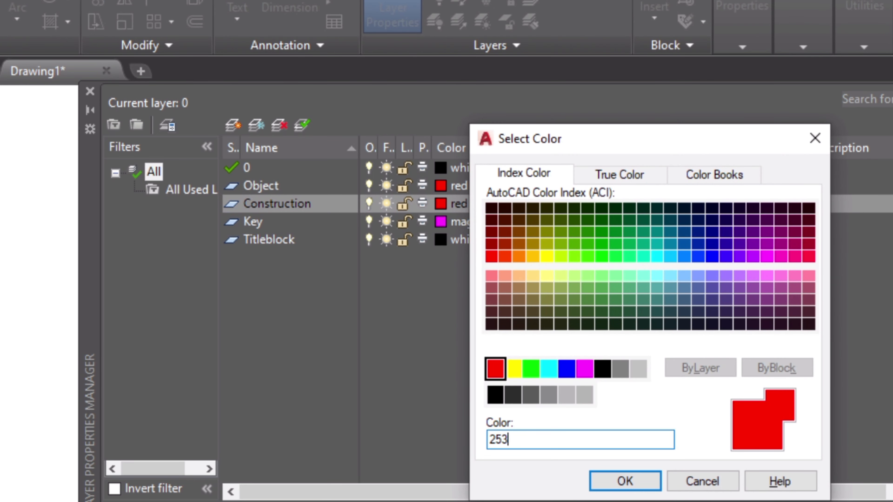
left_click(627, 482)
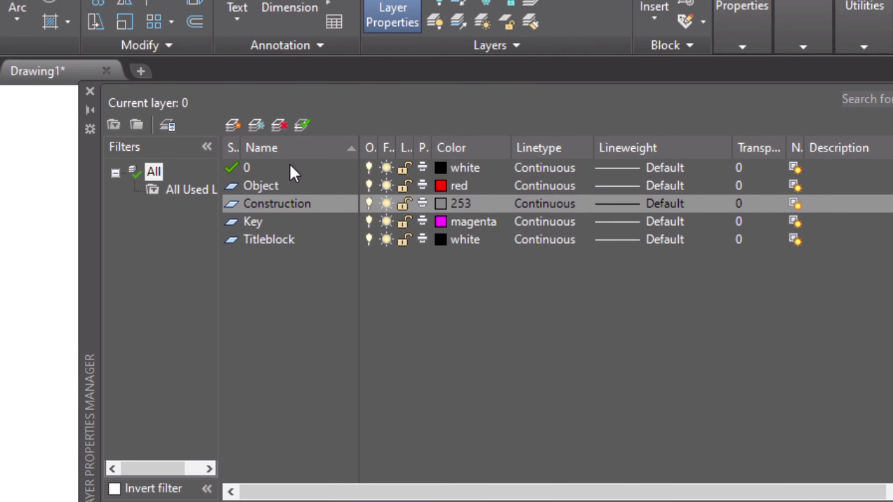
Step: Create a new layer named center and set its colour to green
left_click(233, 133)
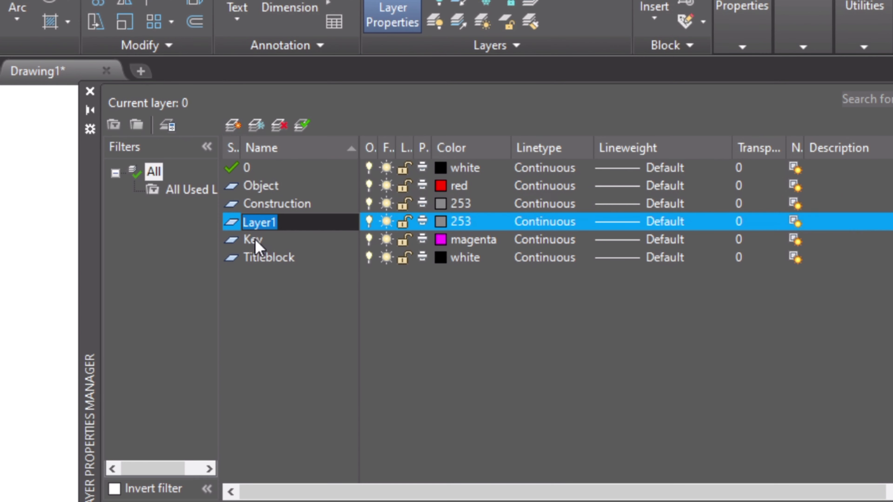
type("center")
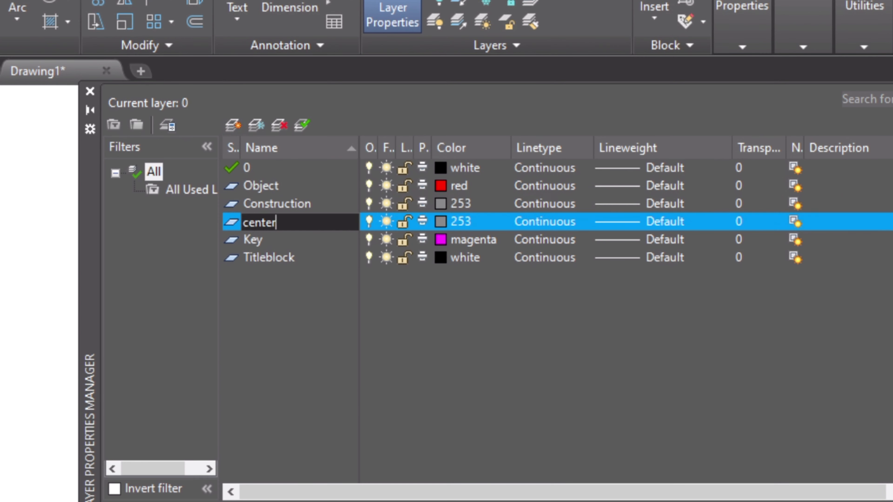
key("Return")
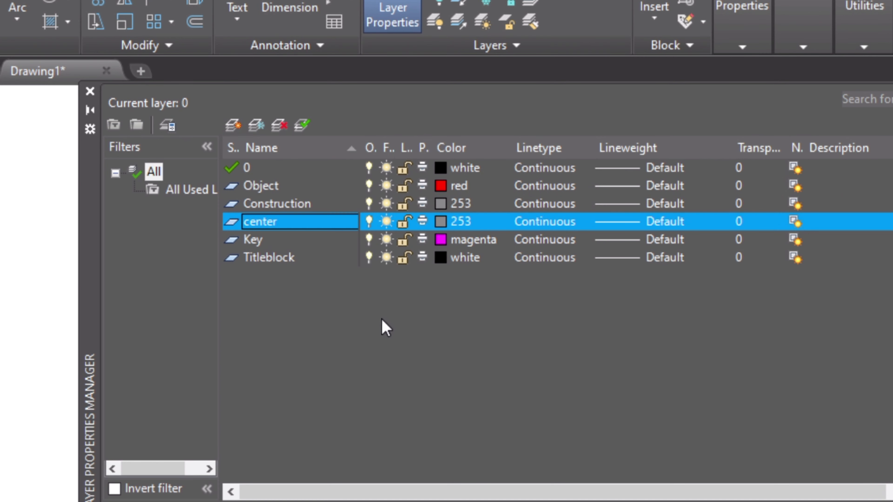
left_click(441, 222)
left_click(531, 368)
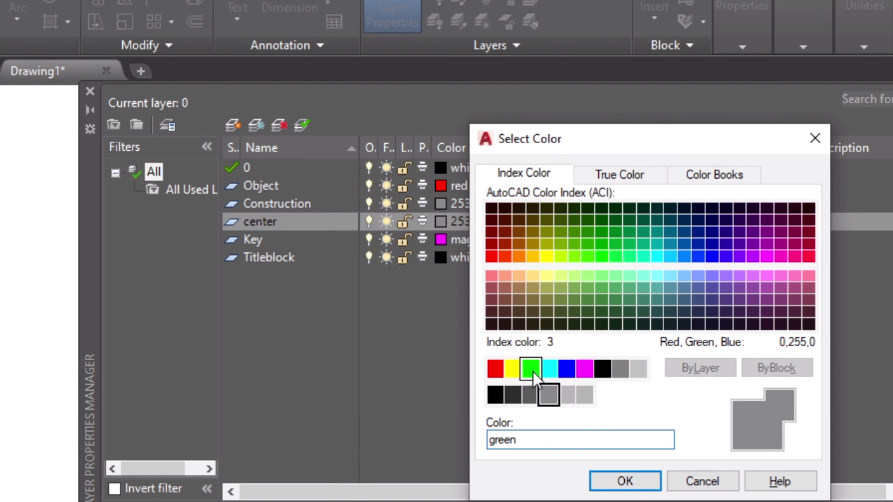
left_click(625, 481)
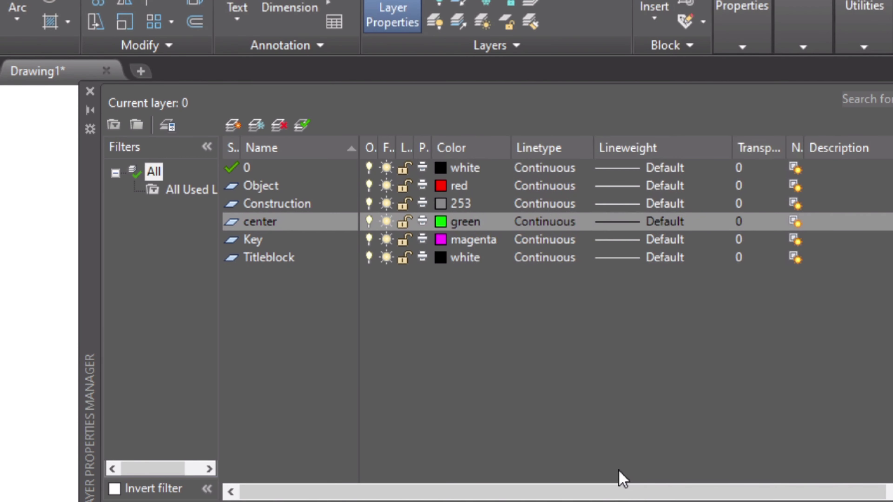
Step: Load the CENTER2 linetype and assign it to the center layer
left_click(556, 226)
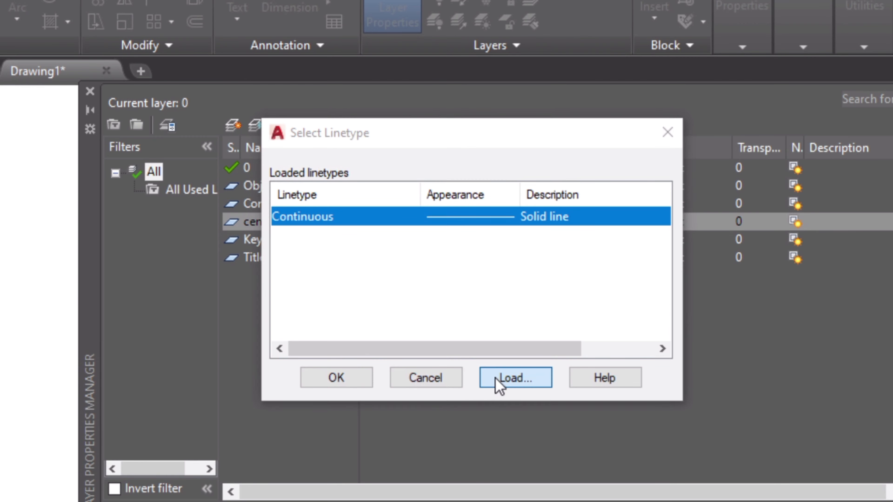
left_click(515, 378)
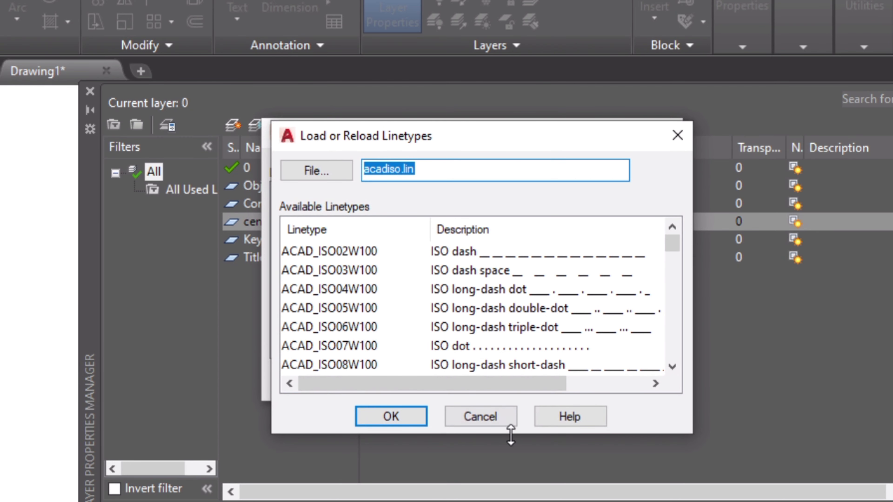
left_click(347, 305)
key("c")
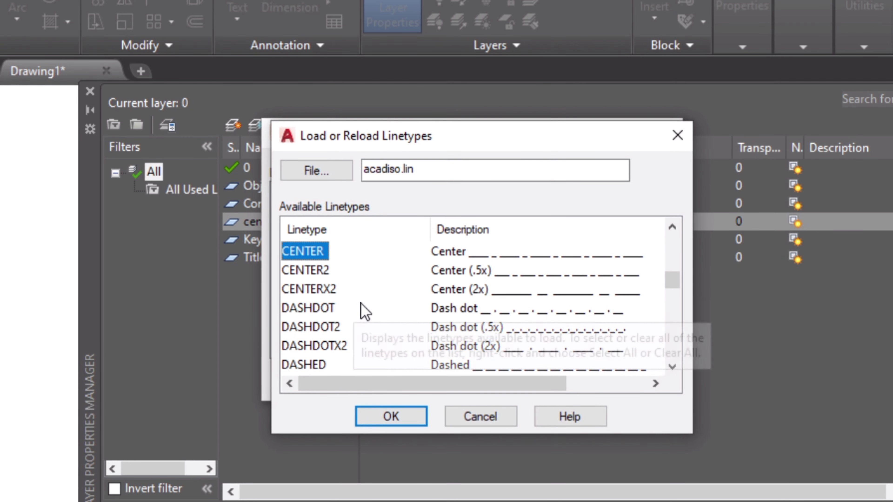
left_click(317, 271)
left_click(401, 418)
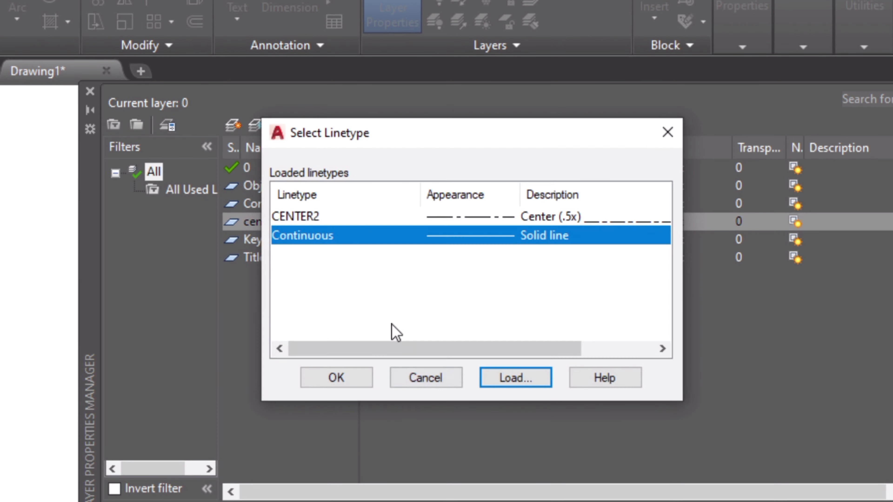
left_click(347, 215)
left_click(352, 371)
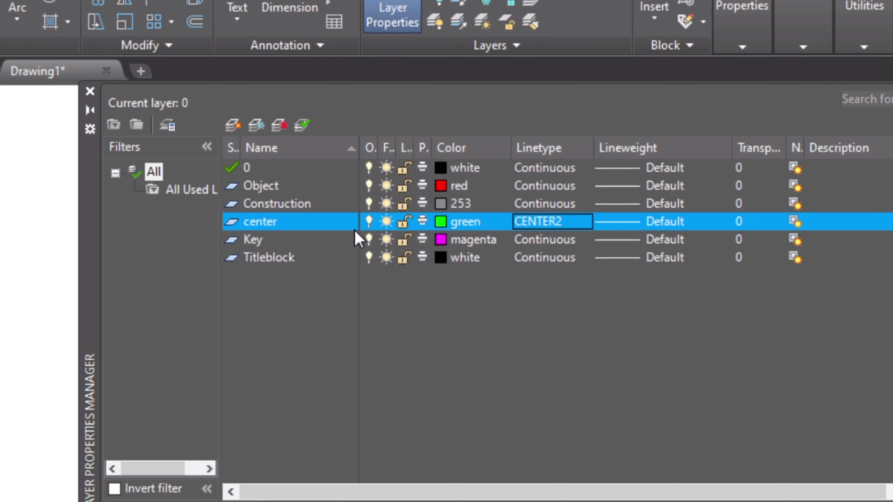
Step: Create a new layer named Polyline and set its colour to index 250
left_click(232, 126)
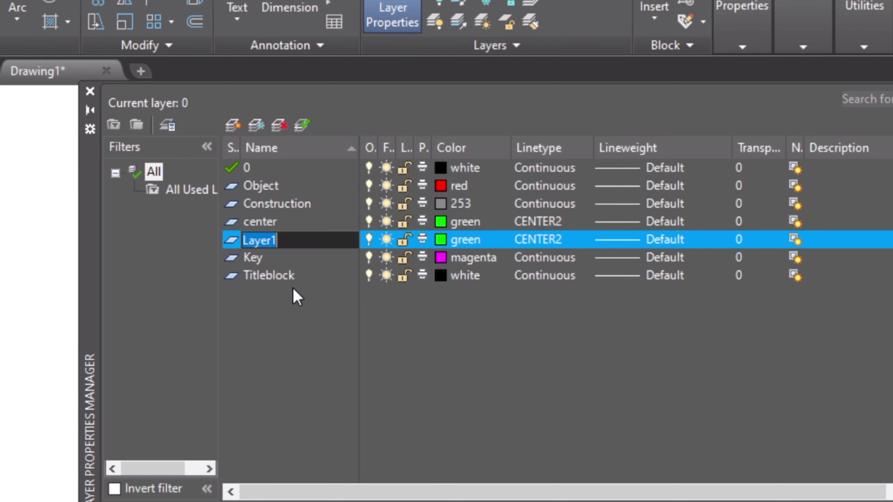
type("Polyline")
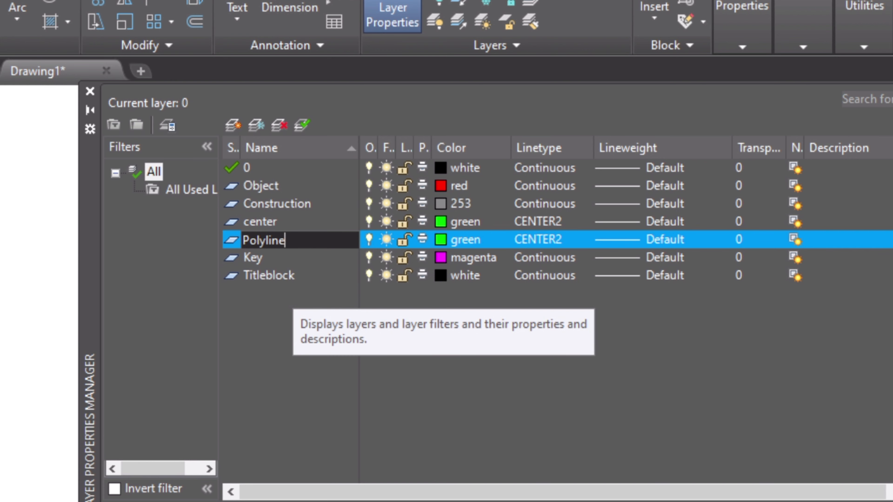
key("Return")
left_click(440, 240)
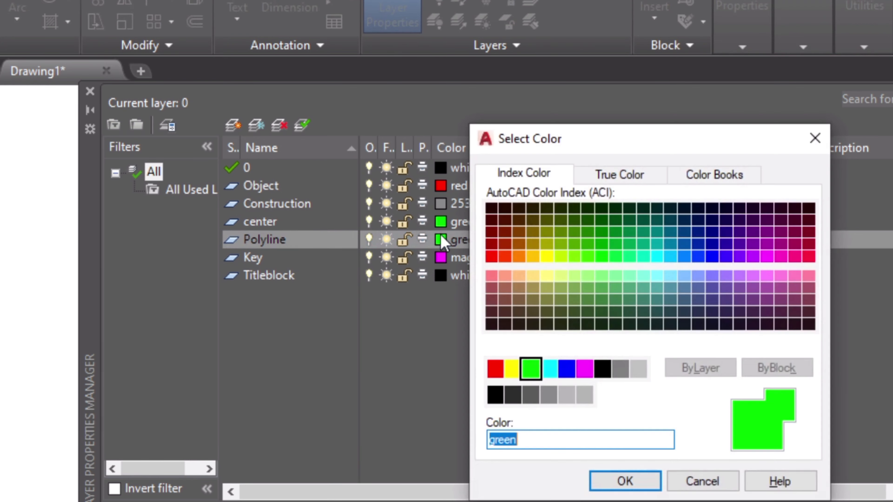
left_click(495, 395)
left_click(624, 481)
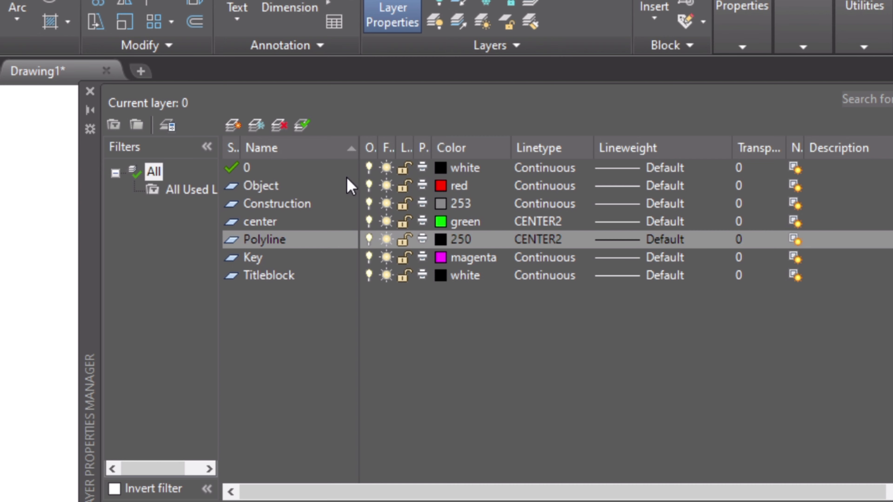
Step: Close the layer manager and review the Activity-11 wheel reference image before returning to the drawing
left_click(91, 93)
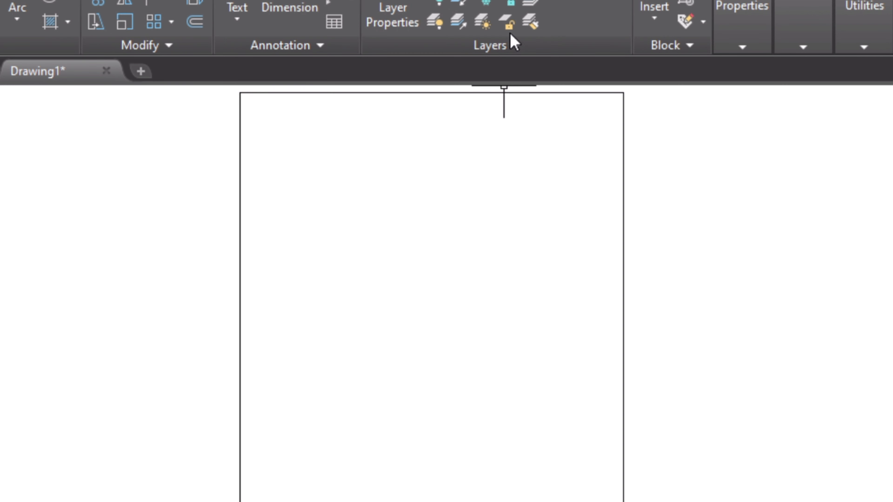
left_click(569, 1)
left_click(538, 94)
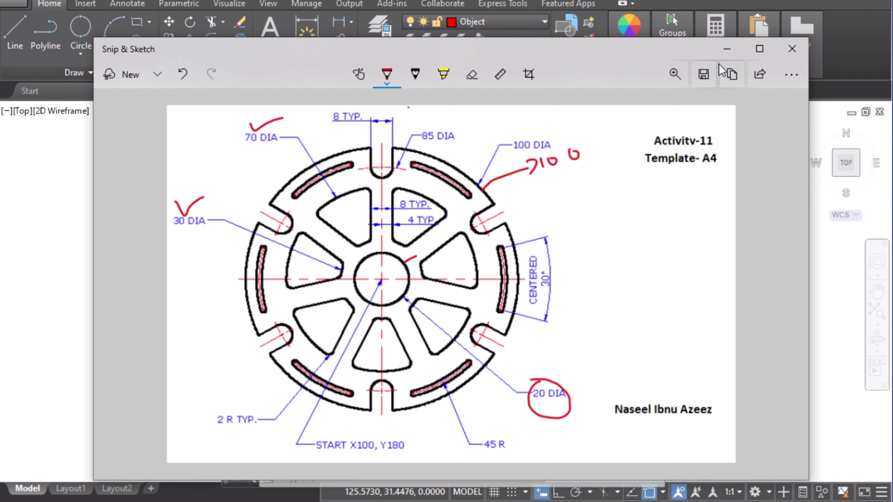
left_click(726, 50)
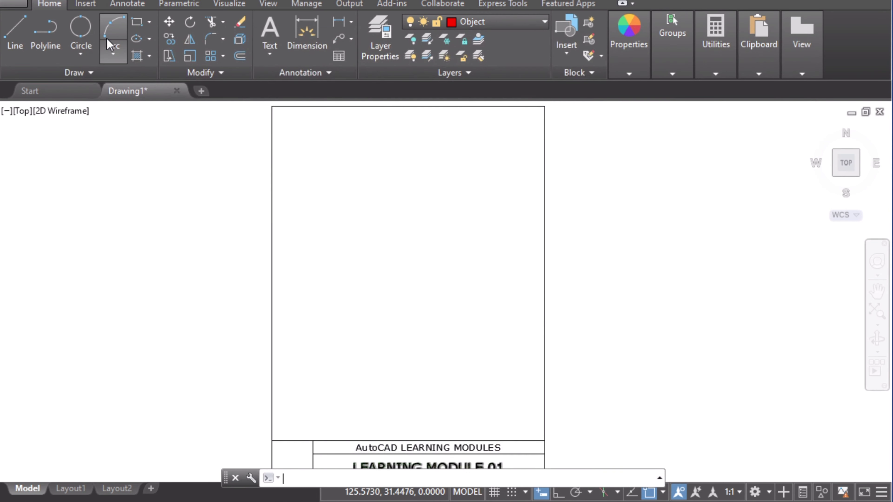
Step: Draw a 20 mm diameter circle centred at X100, Y180 on the Object layer
left_click(81, 46)
left_click(125, 110)
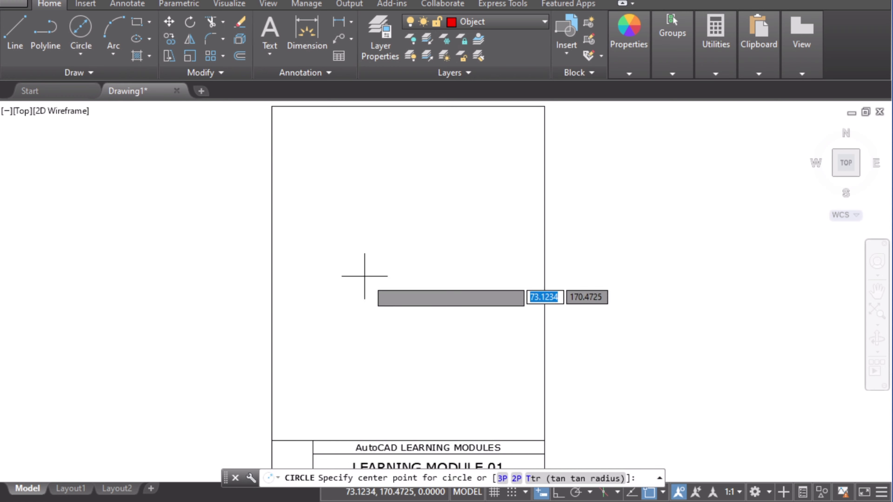
left_click(366, 501)
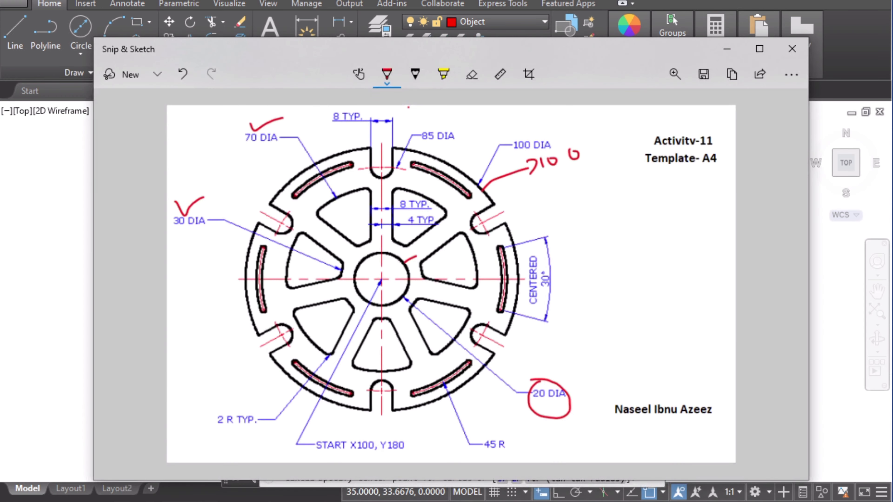
left_click(366, 501)
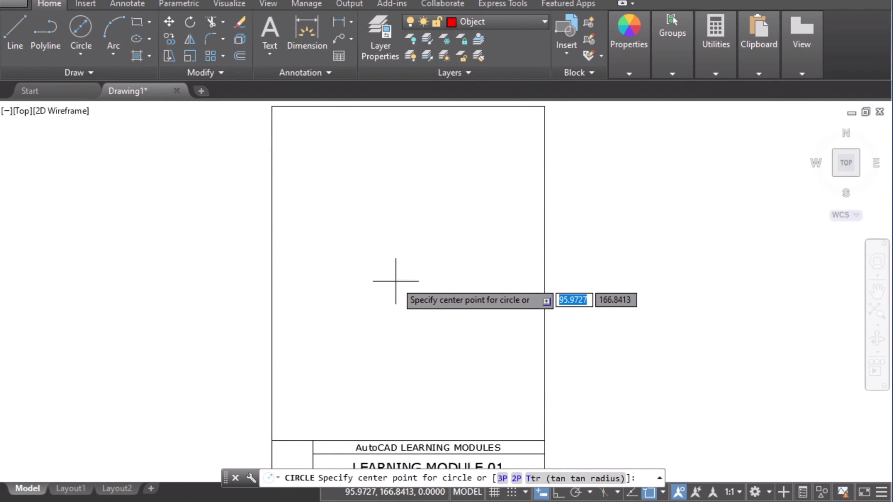
type("10")
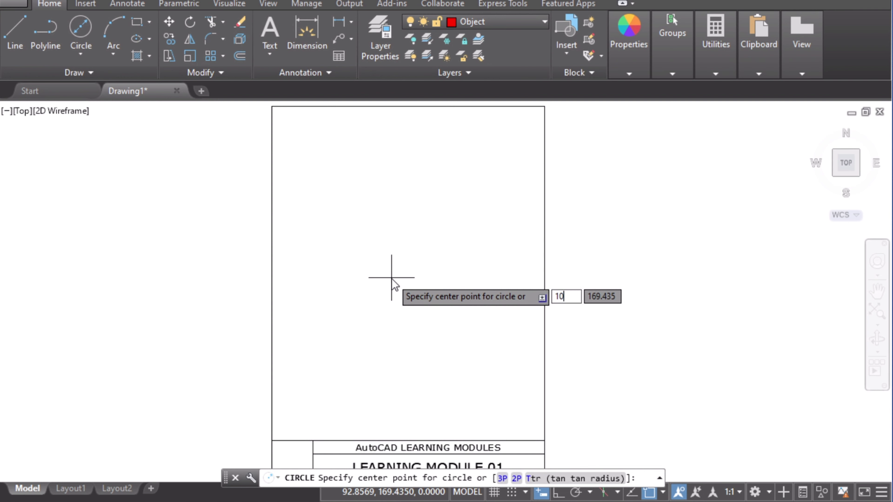
type("0")
key("Tab")
type("1")
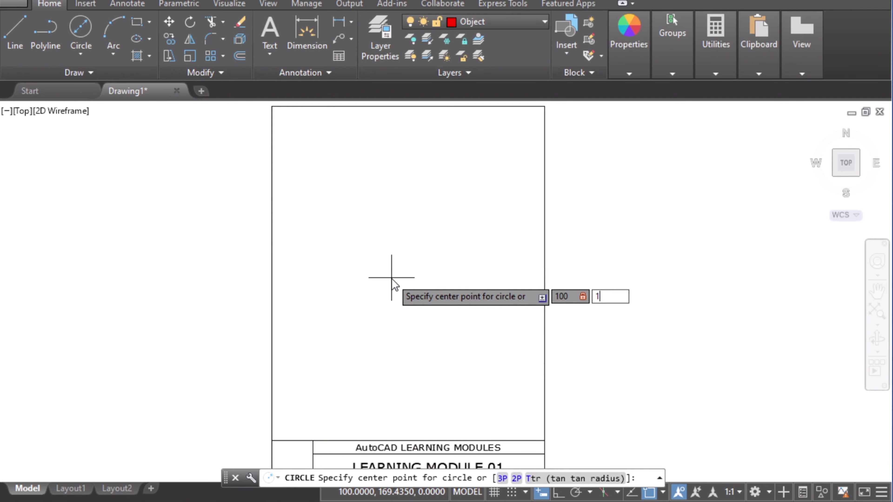
type("80")
key("Return")
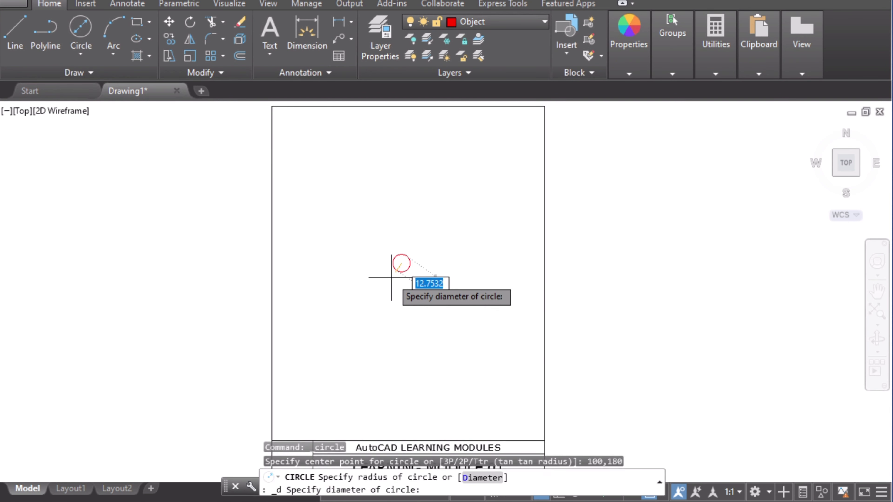
type("2")
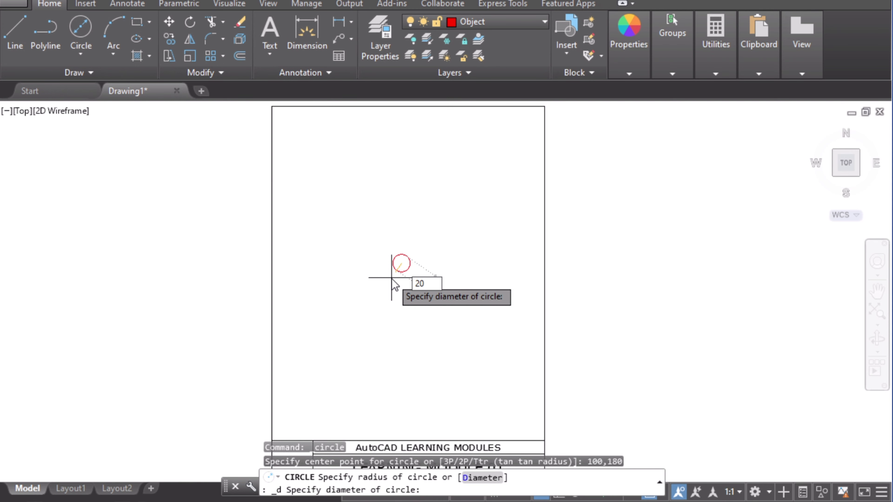
type("0")
key("Return")
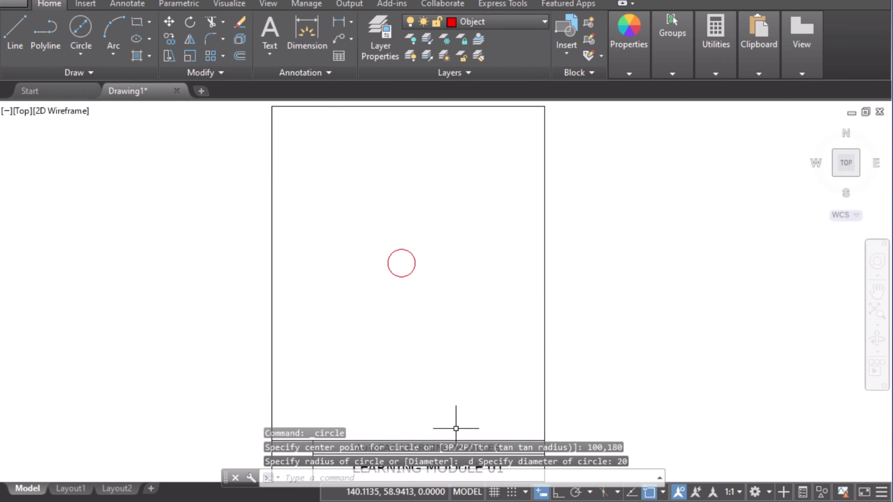
Step: Draw a 100 mm diameter circle concentric with the 20 mm circle
left_click(464, 501)
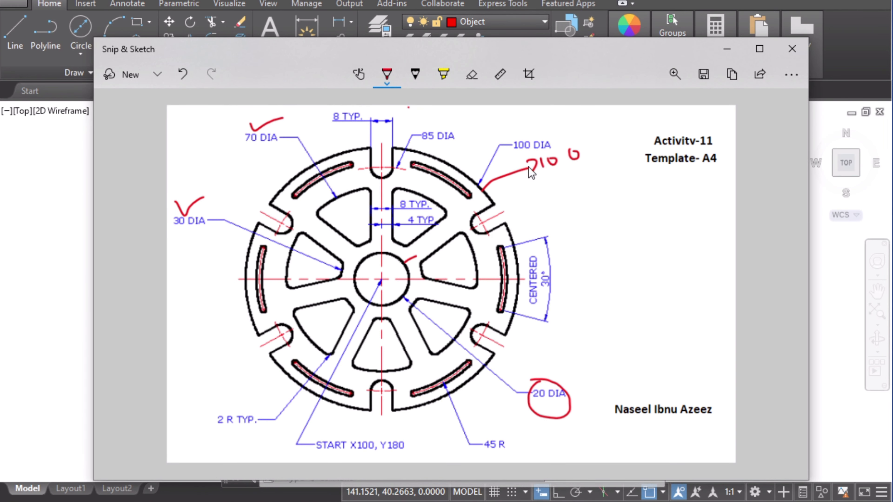
left_click(53, 163)
left_click(80, 28)
scroll(264, 199, "up", 5)
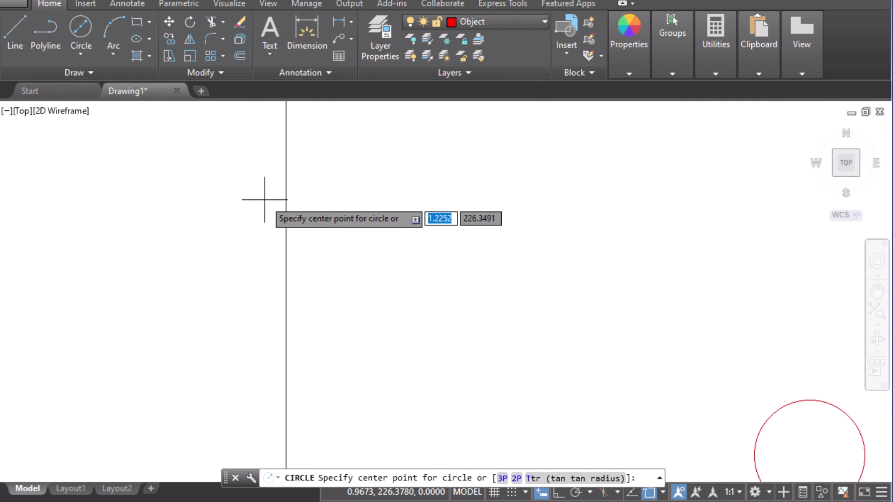
middle_click_drag(443, 253, 158, 125)
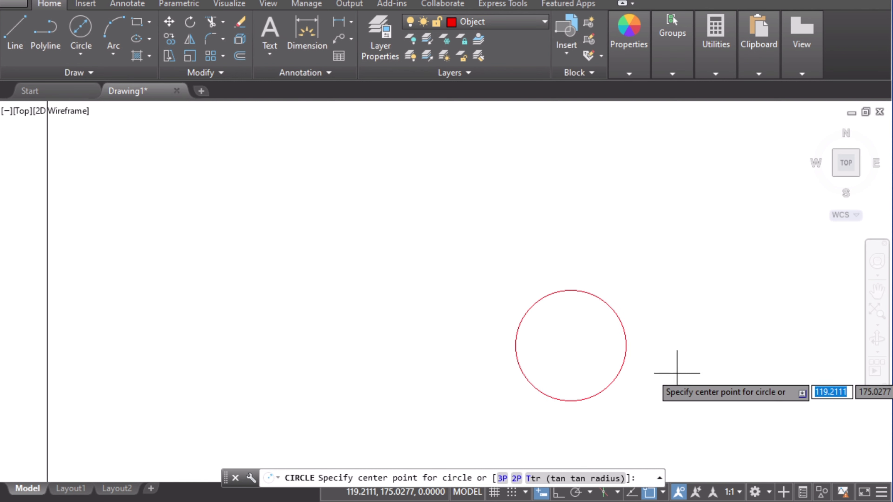
left_click(571, 345)
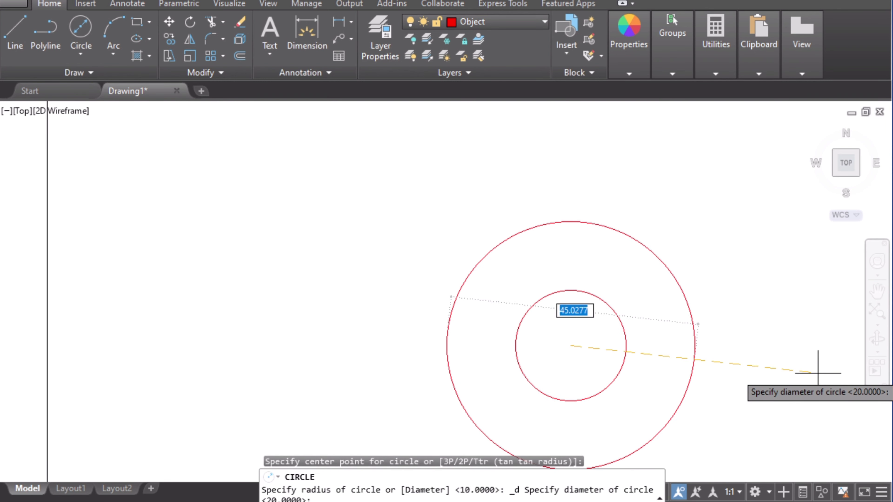
type("100")
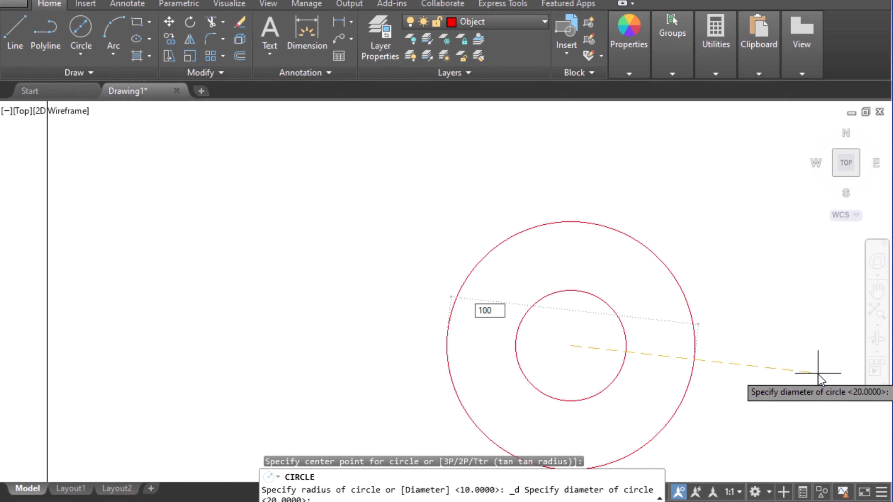
key("Return")
Step: Zoom into the reference image and mark the 8 TYP slot dimension and the top slot with the pen
key("alt+Tab")
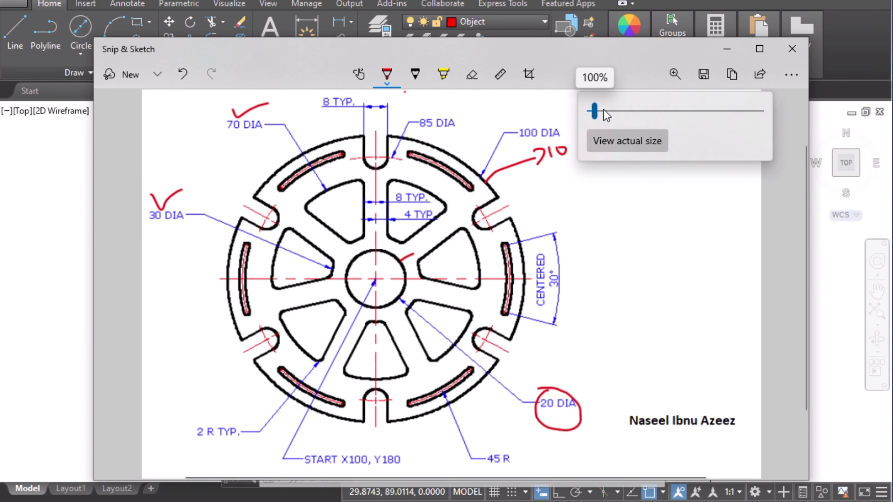
left_click_drag(603, 109, 616, 110)
scroll(407, 180, "up", 2)
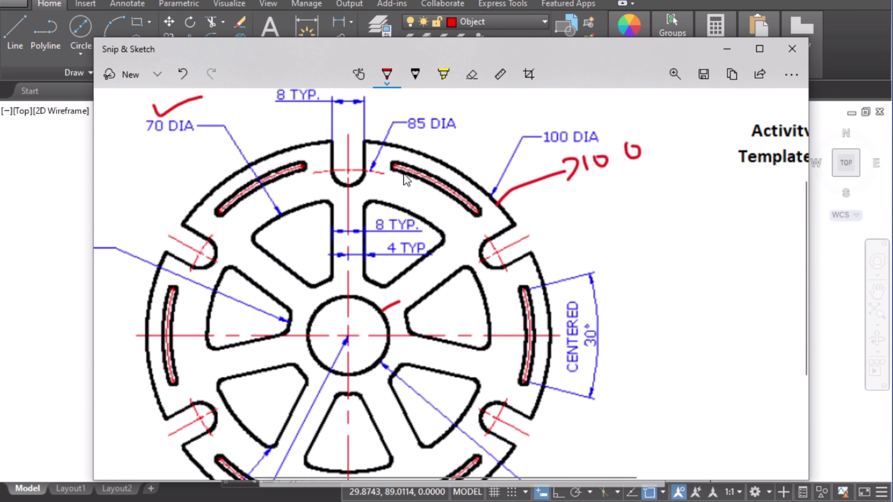
scroll(355, 163, "up", 2)
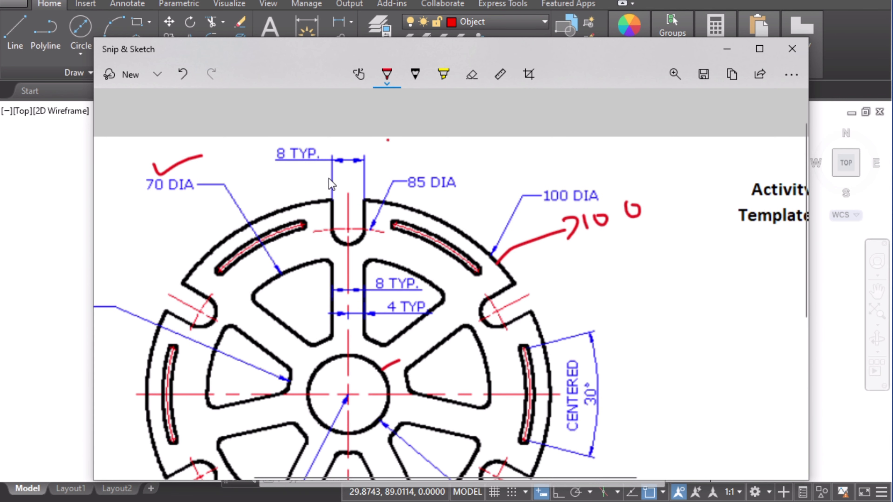
left_click_drag(274, 144, 270, 161)
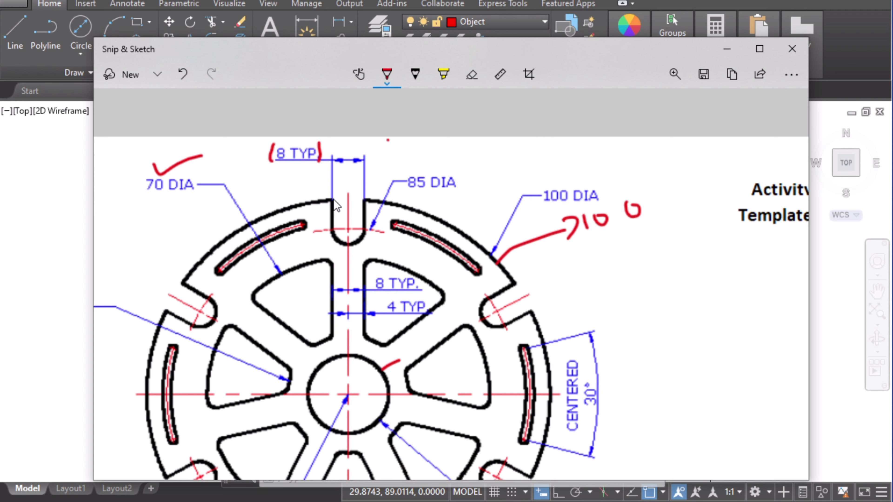
mouse_move(348, 243)
left_mouse_down()
mouse_move(361, 240)
mouse_move(366, 206)
left_mouse_up()
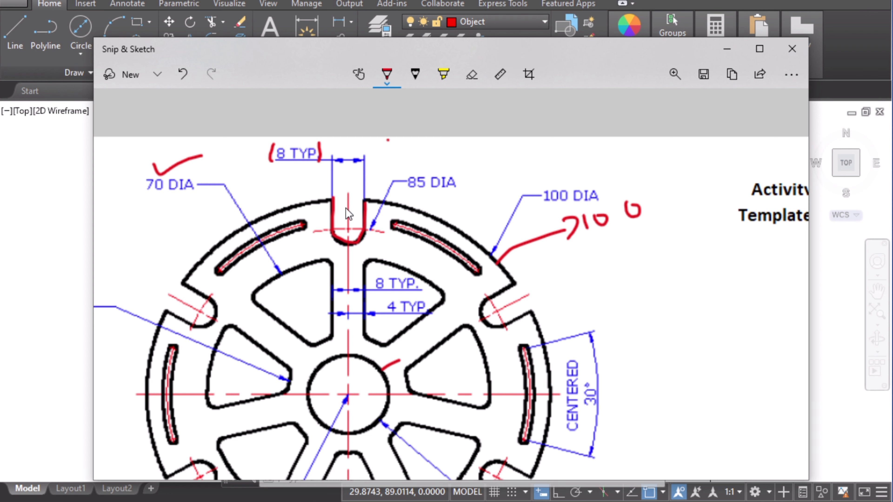
left_click(69, 195)
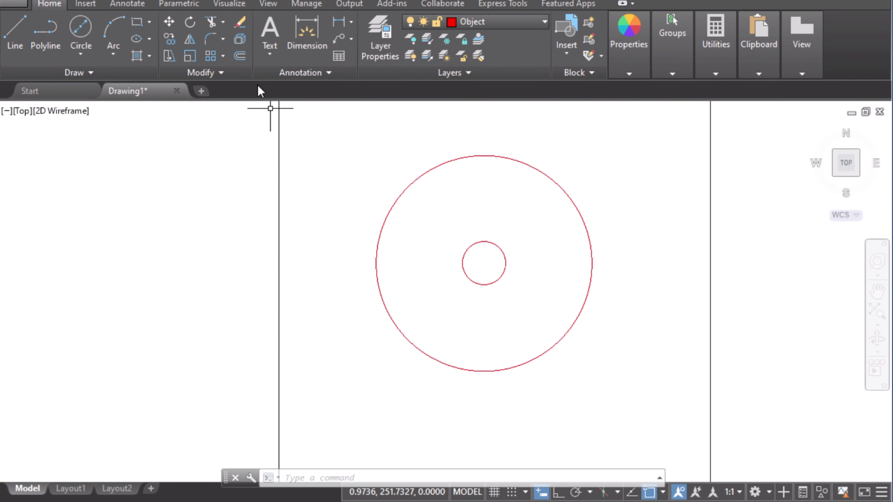
Step: Make center the current layer and, with Ortho on, draw a centre line from the circles' centre up to the outer circle
left_click(508, 21)
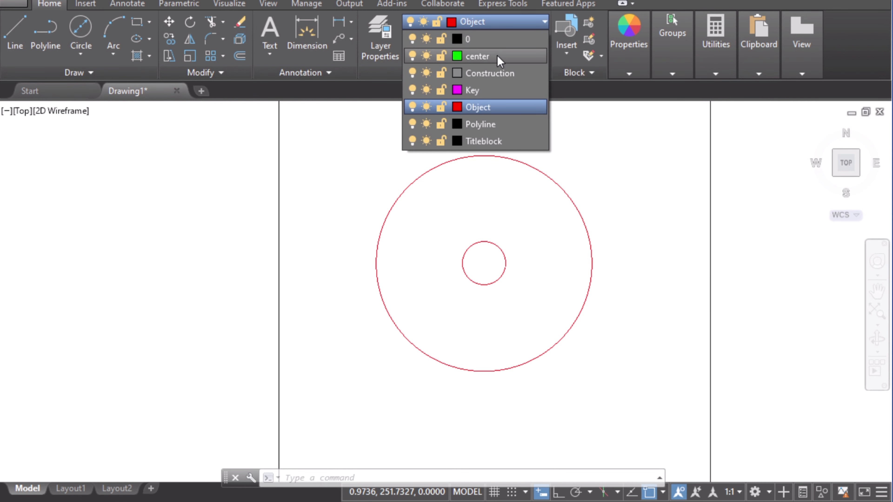
left_click(497, 56)
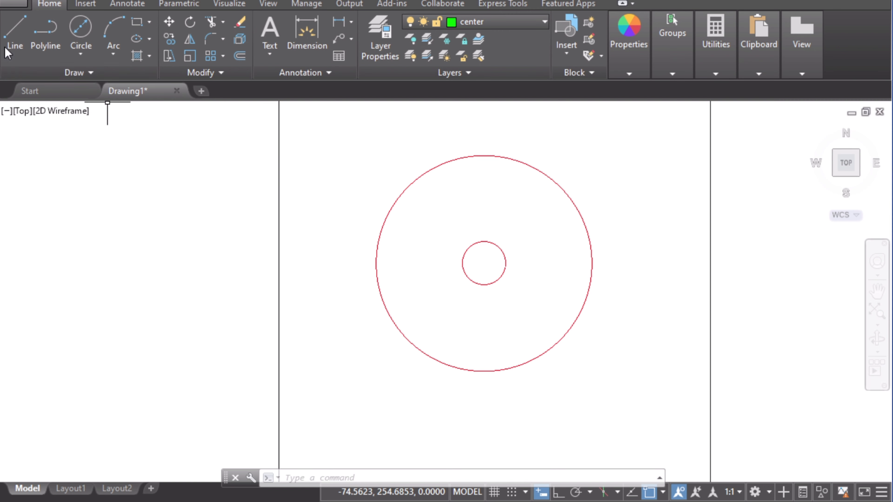
left_click(13, 48)
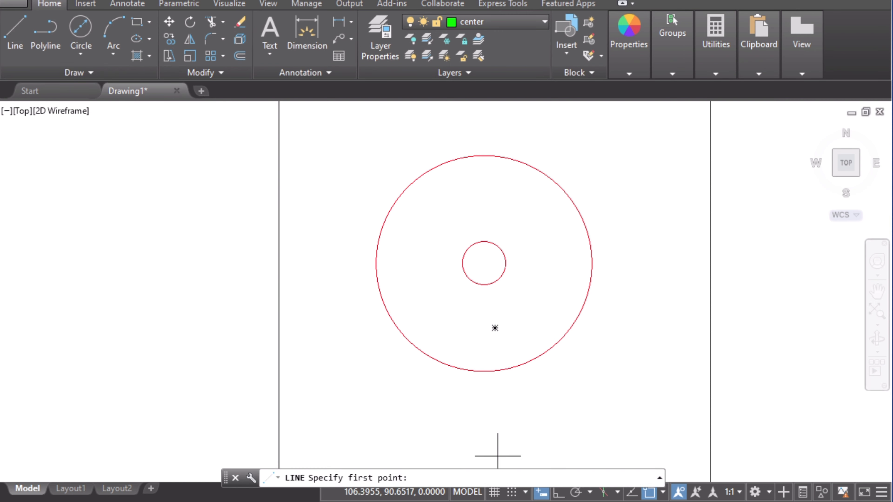
key("F8")
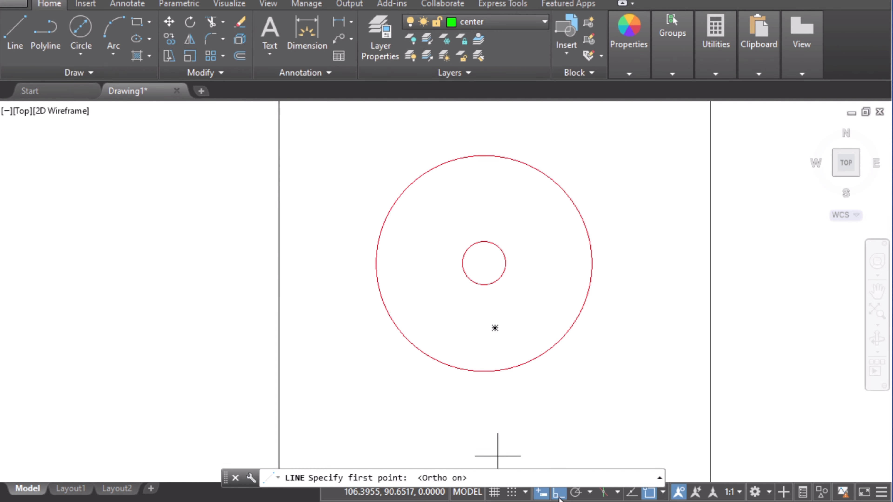
left_click(483, 263)
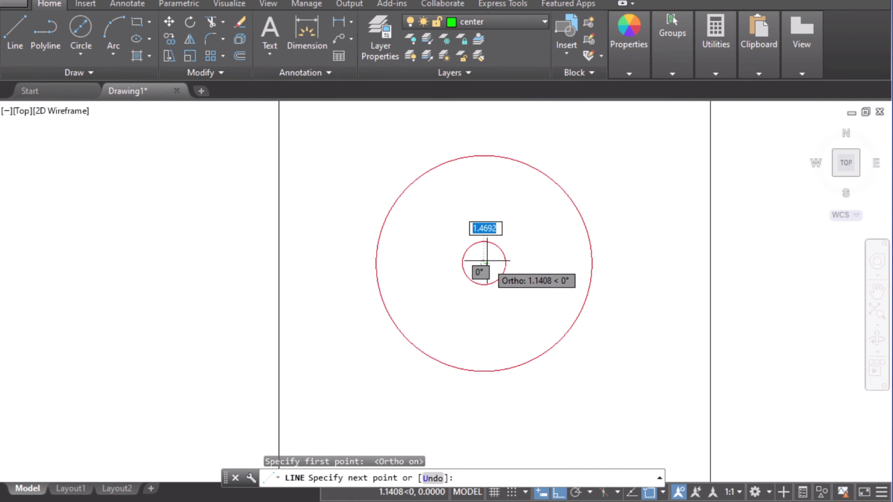
left_click(484, 155)
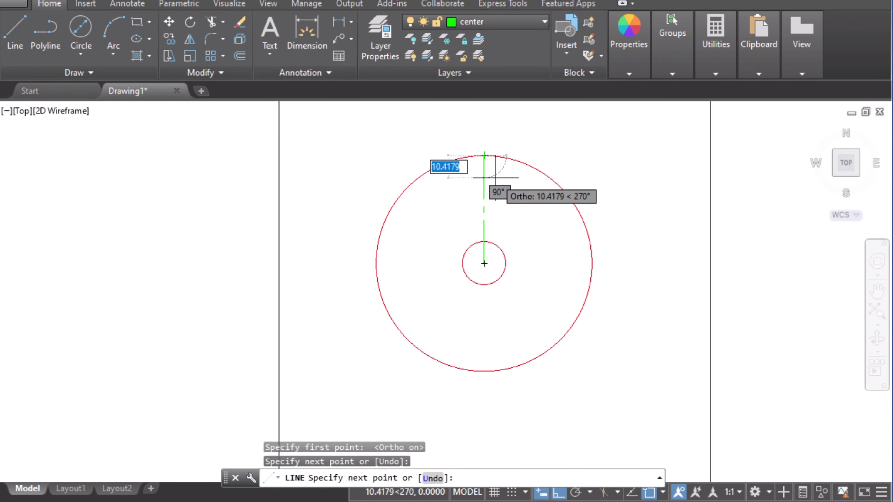
key("Return")
key("Return")
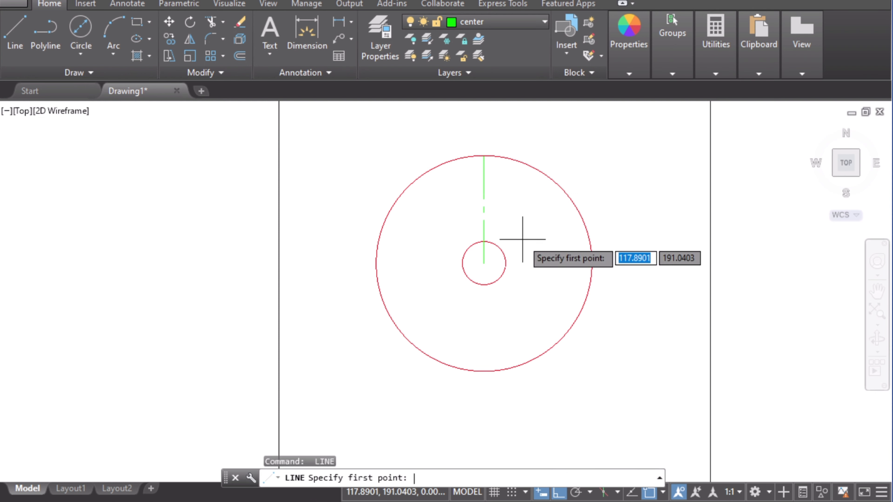
Step: Draw a centre line from the circles' centre right to the outer circle
left_click(484, 263)
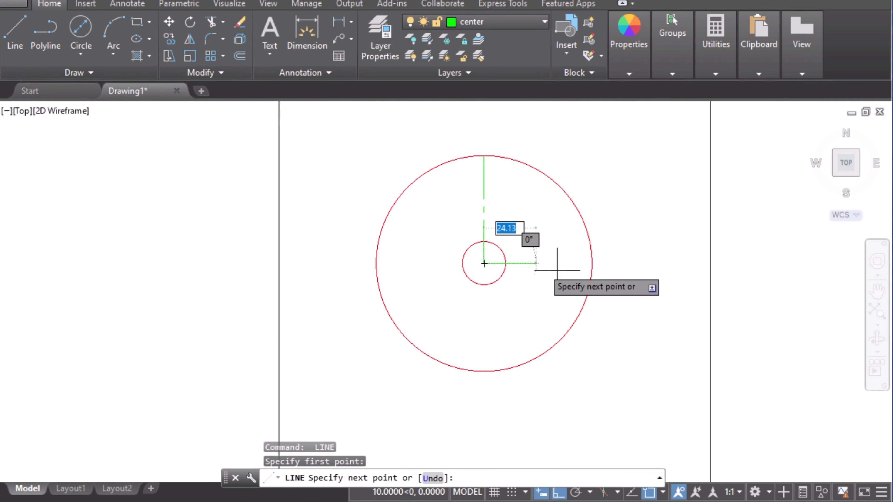
left_click(591, 263)
key("Return")
Step: Draw a centre line from the circles' centre down to the outer circle
key("Return")
left_click(484, 262)
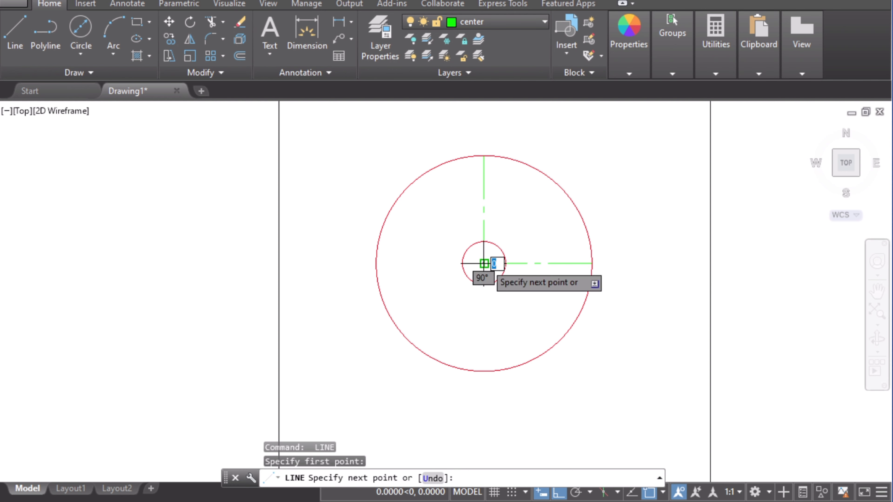
left_click(484, 371)
Step: Draw a centre line from the circles' centre left to the outer circle
key("Return")
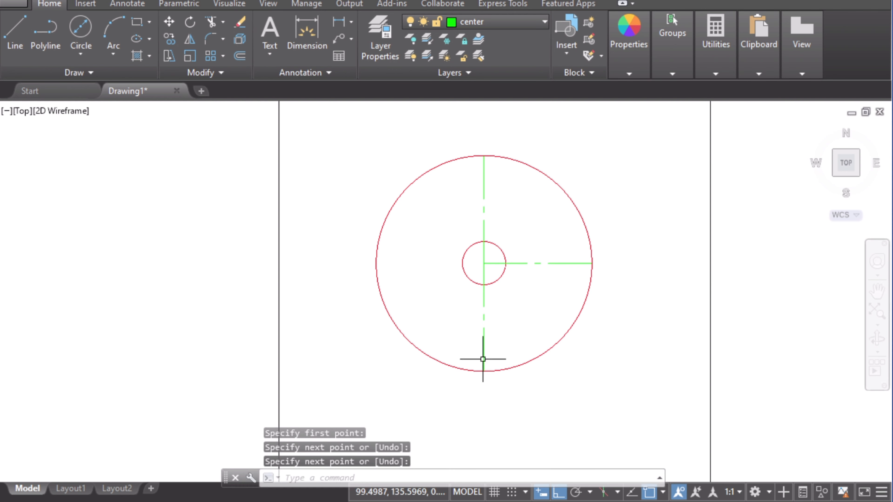
key("Return")
left_click(484, 263)
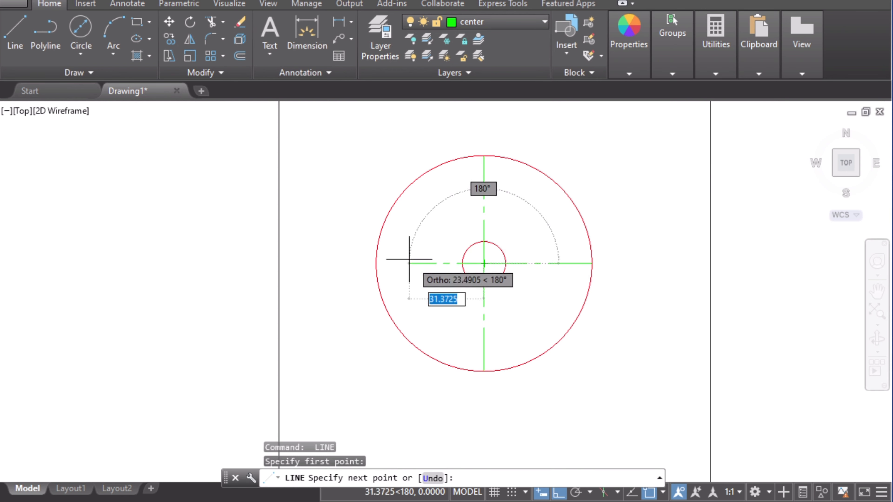
left_click(376, 263)
key("Return")
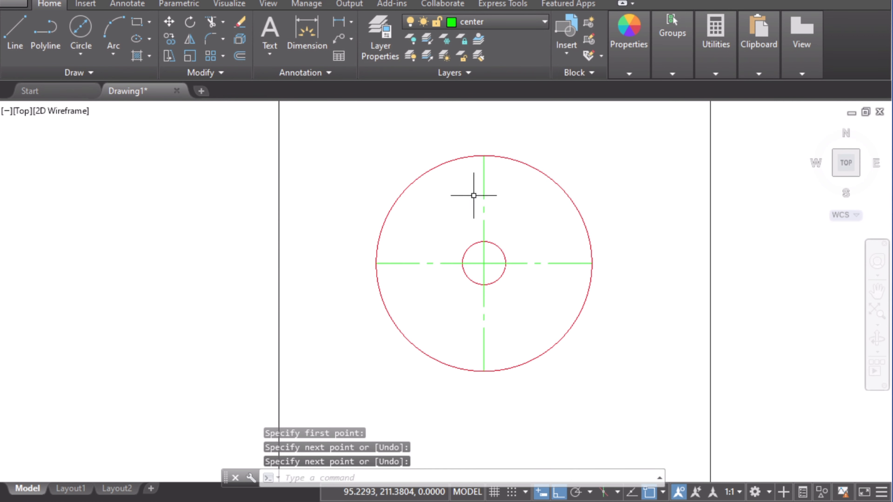
scroll(477, 202, "up", 2)
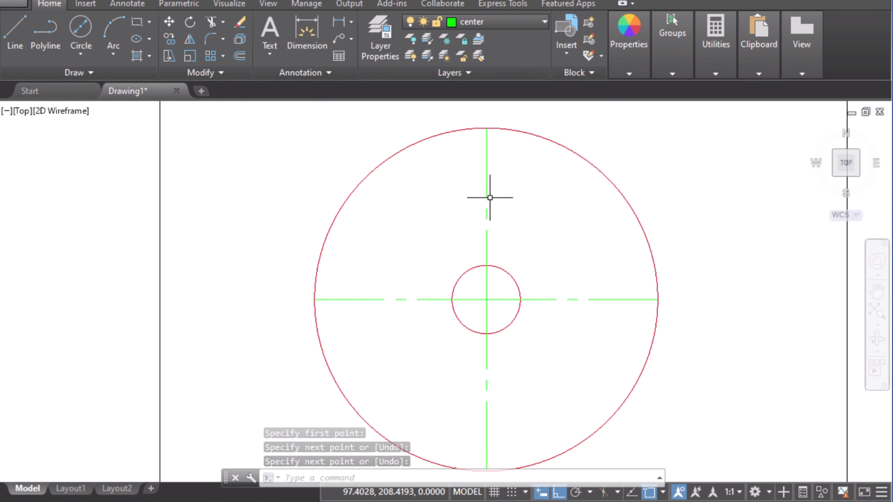
Step: Offset the upper vertical centre line by 4 to both sides
left_click(238, 56)
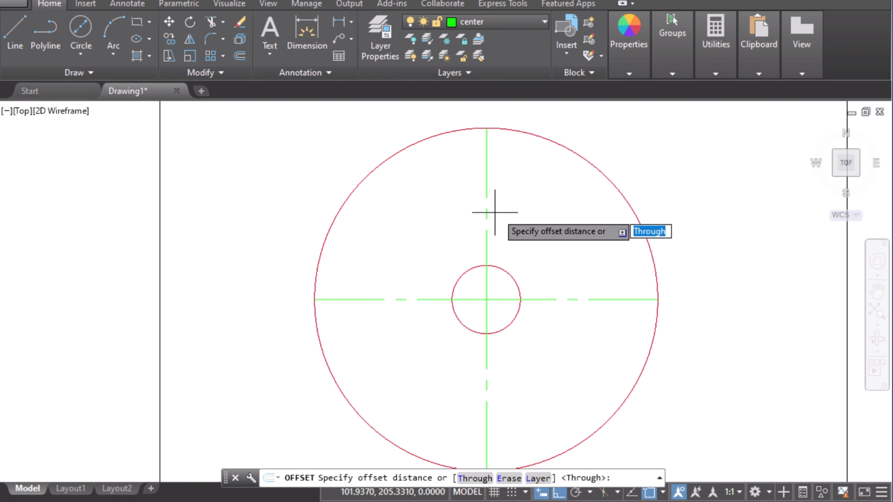
type("4")
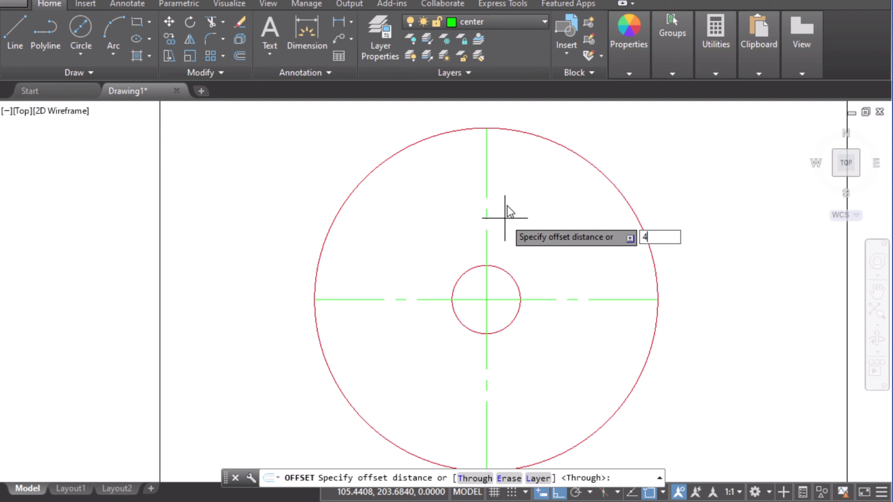
key("Return")
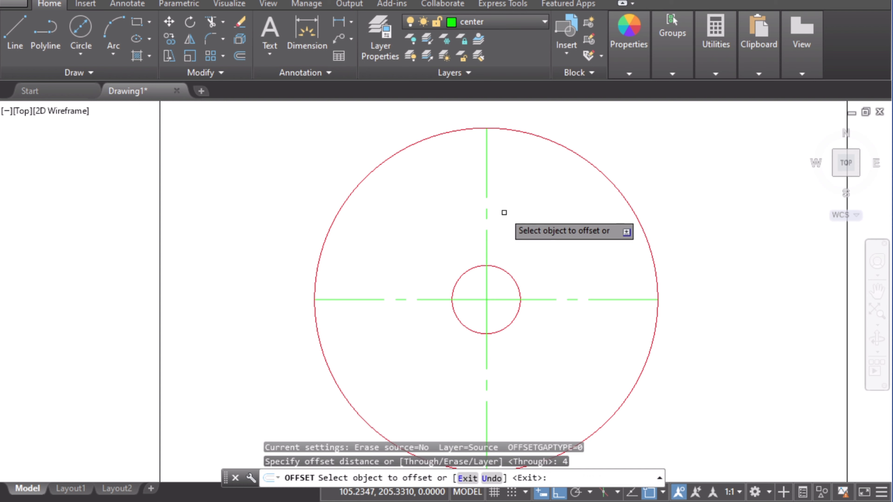
left_click(485, 189)
left_click(514, 204)
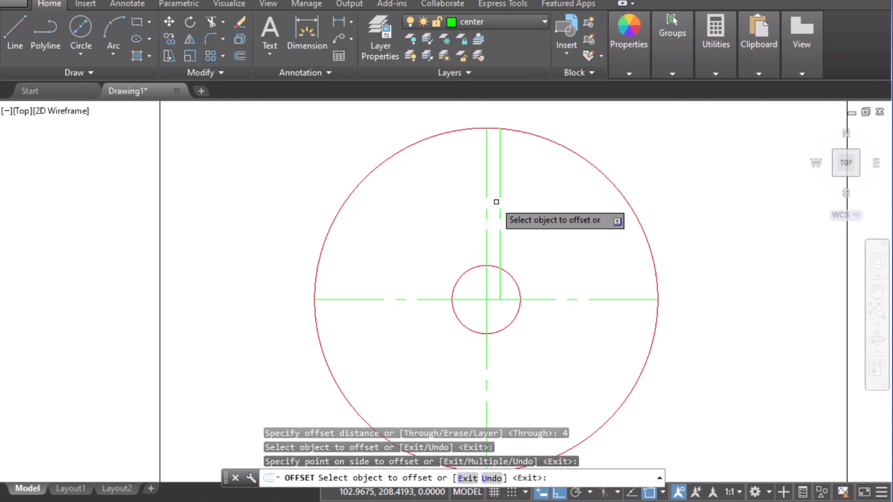
left_click(485, 190)
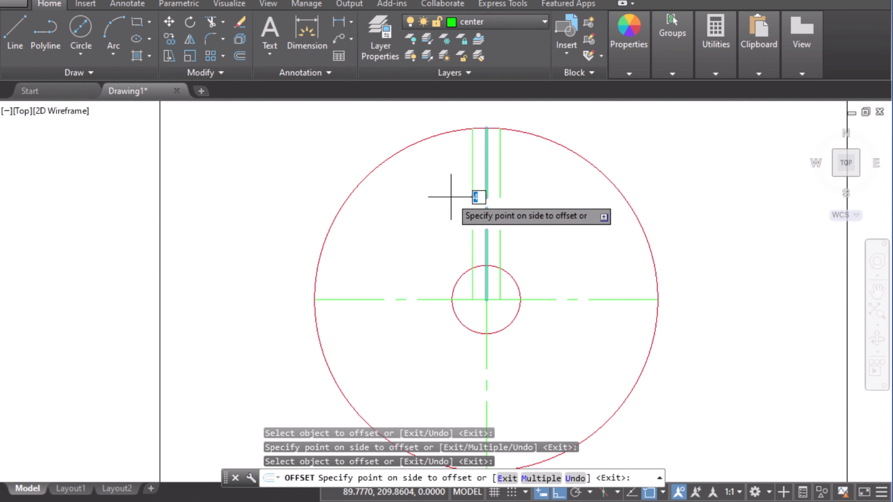
left_click(437, 196)
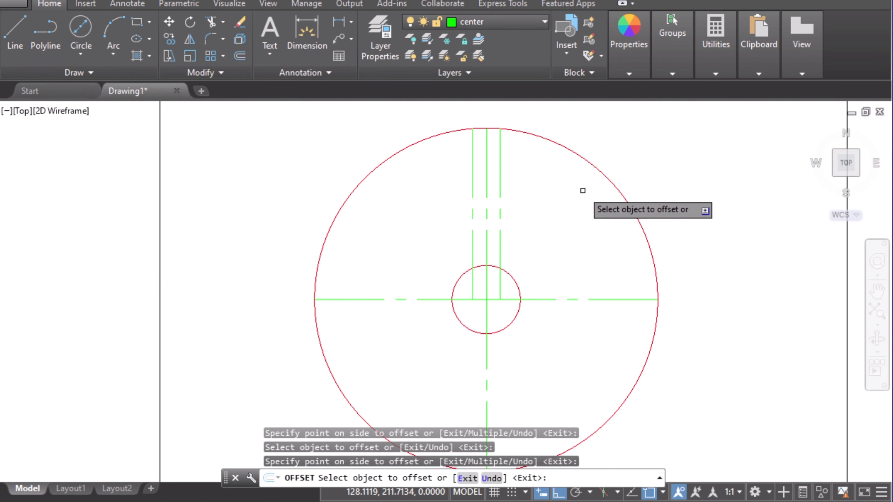
key("Escape")
Step: Move the two offset lines onto the Object layer
left_click(472, 191)
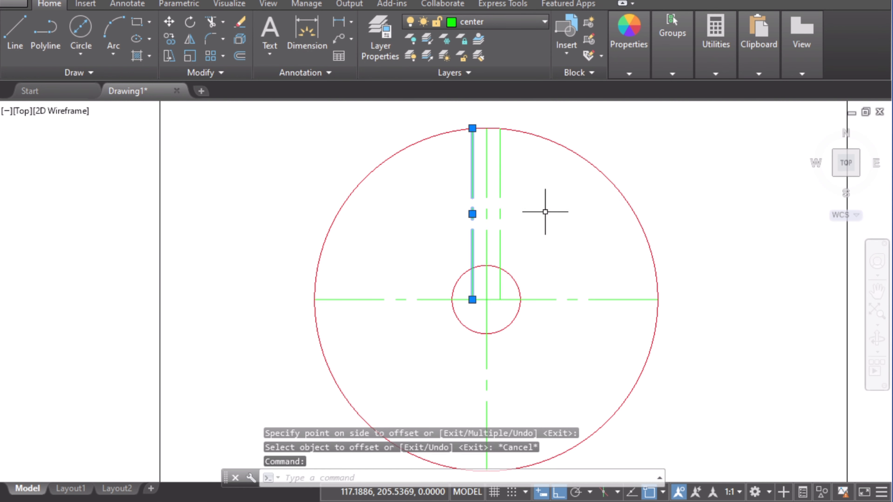
left_click(502, 198)
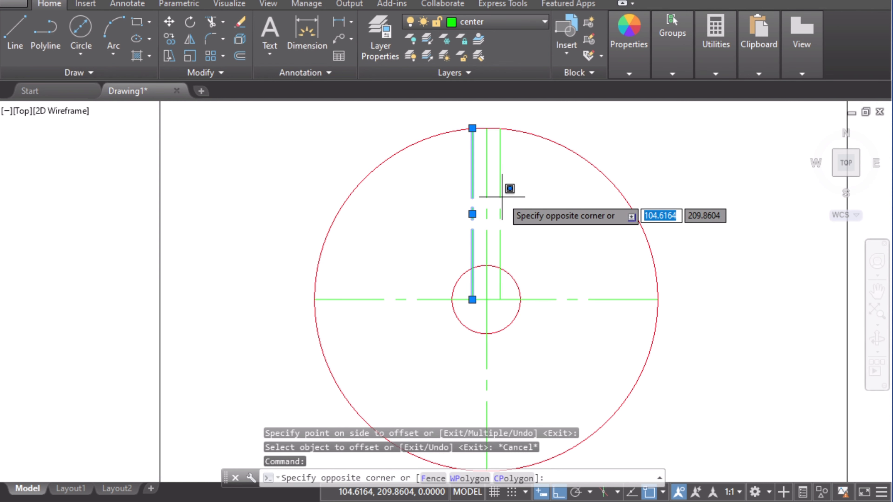
left_click(501, 199)
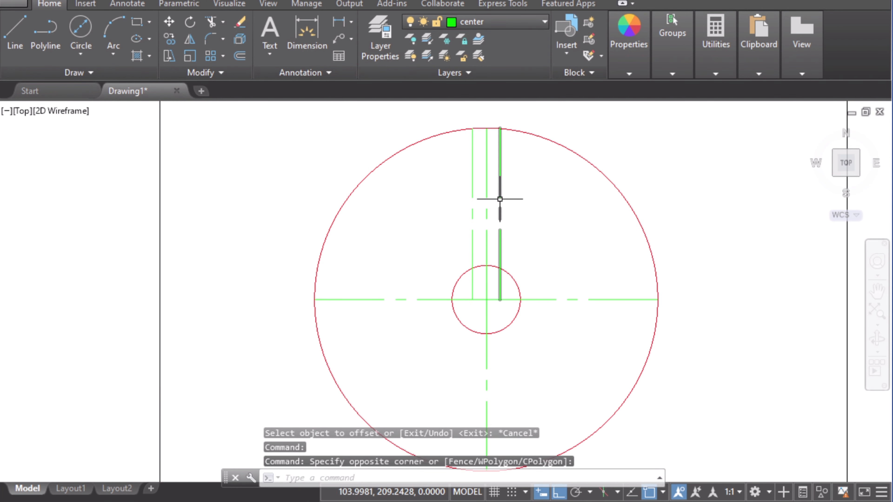
left_click(472, 197)
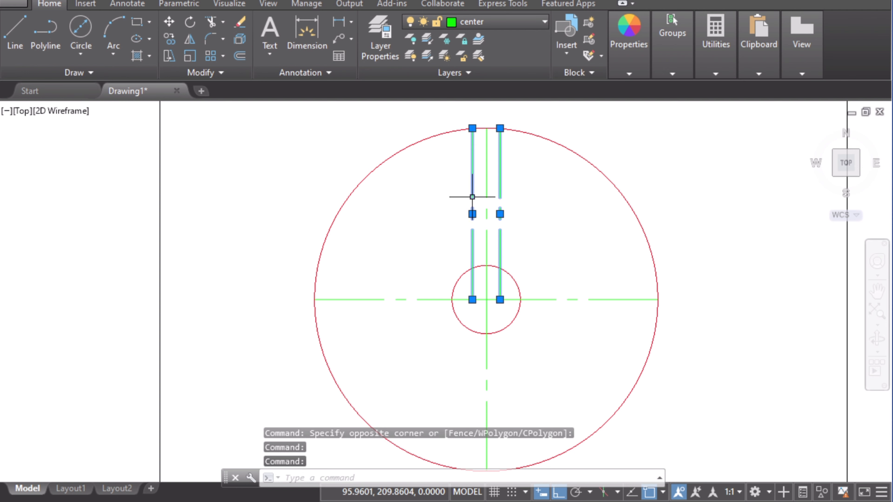
left_click(491, 27)
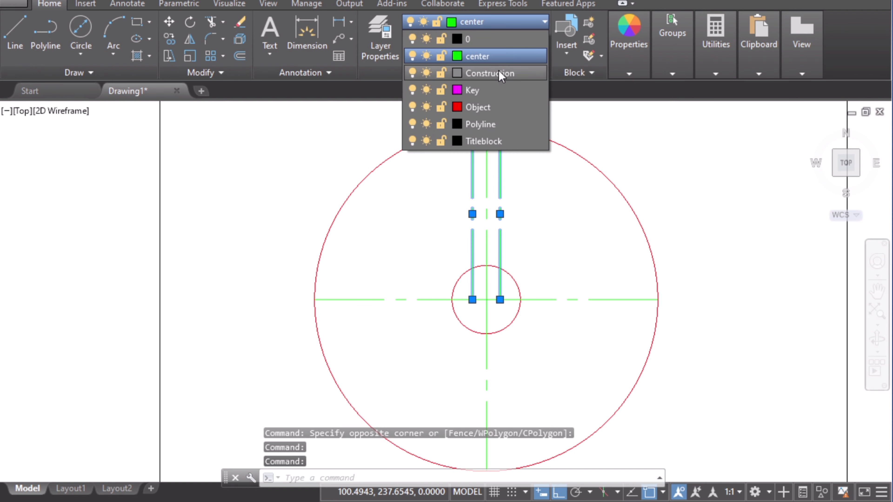
left_click(478, 109)
key("Escape")
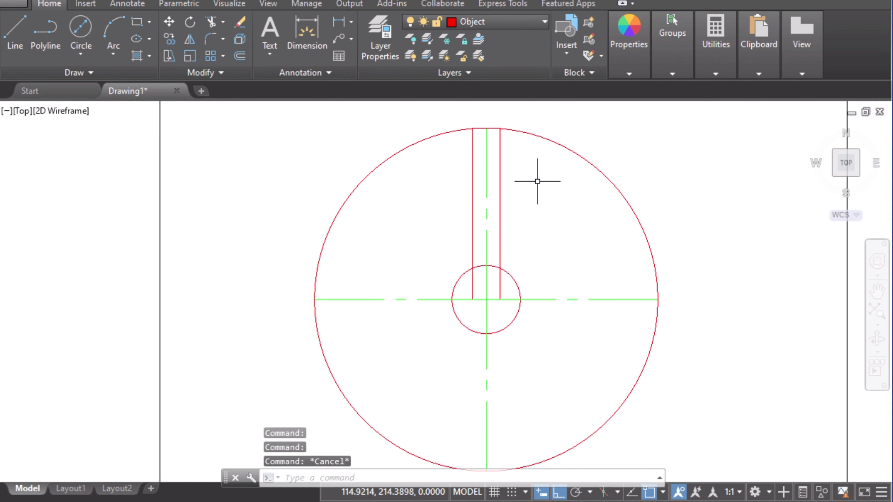
Step: Check the reference drawing, then draw an 85 diameter circle concentric with the wheel on the center layer
key("alt+Tab")
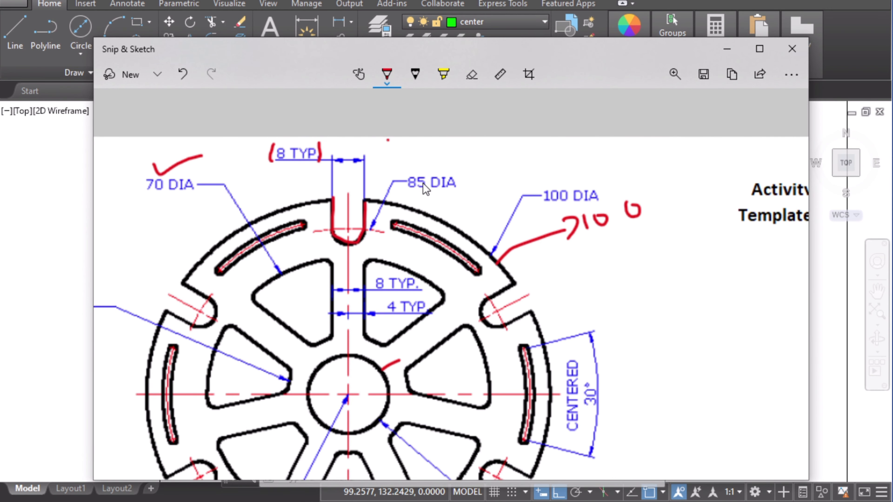
left_click(79, 229)
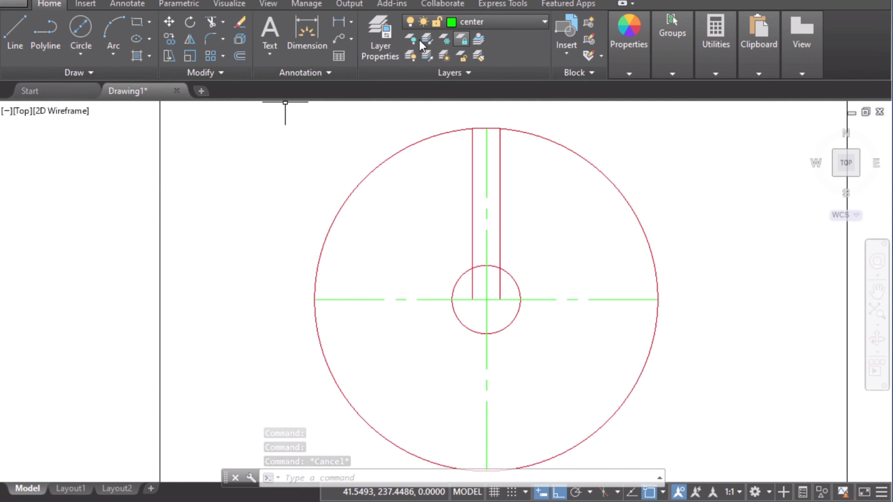
left_click(81, 28)
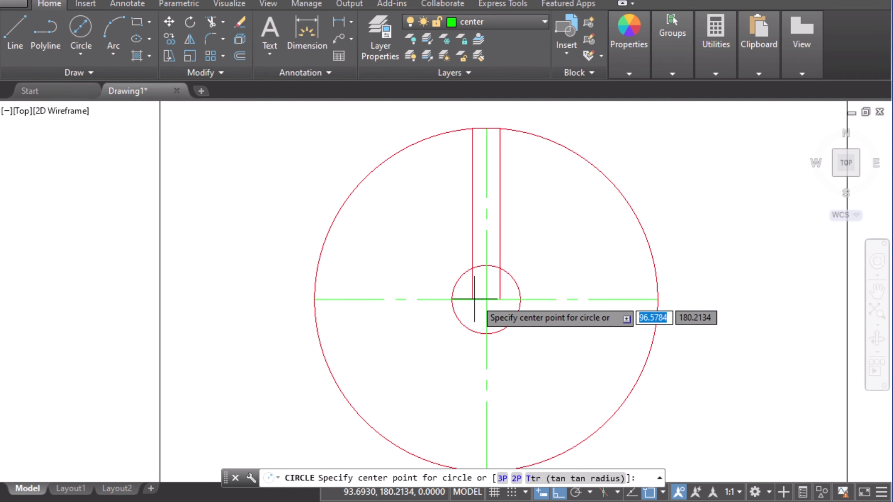
left_click(486, 300)
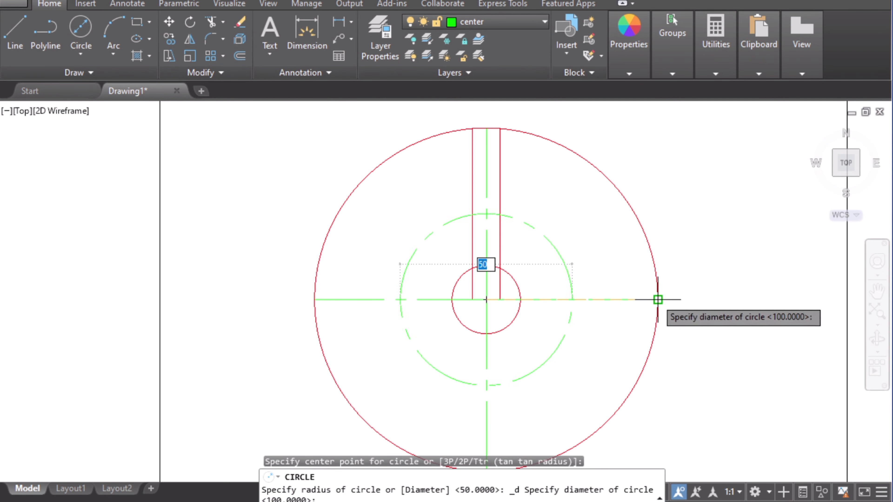
type("85")
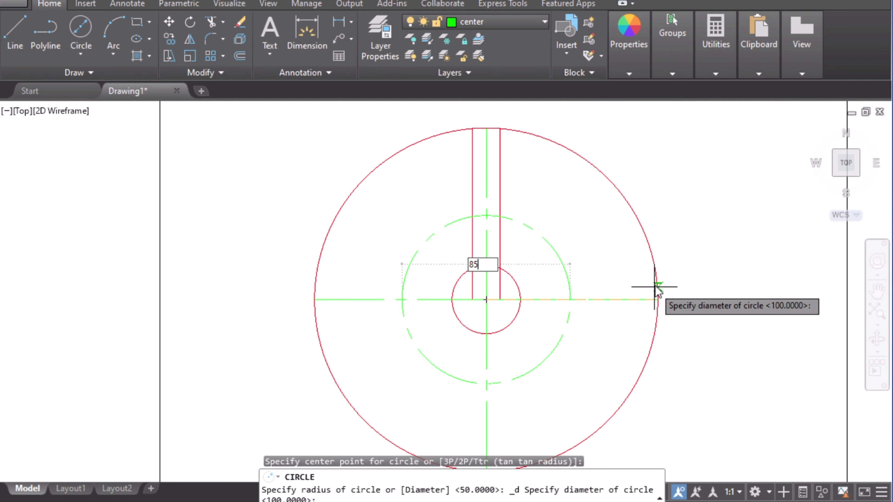
key("Return")
Step: Draw a 2-point circle spanning the two slot lines where they cross the 85 diameter circle
scroll(544, 200, "up", 5)
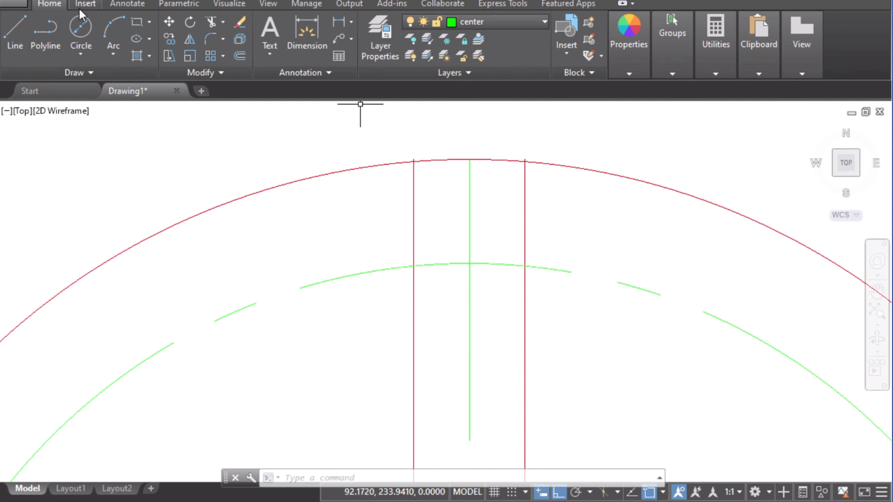
left_click(89, 48)
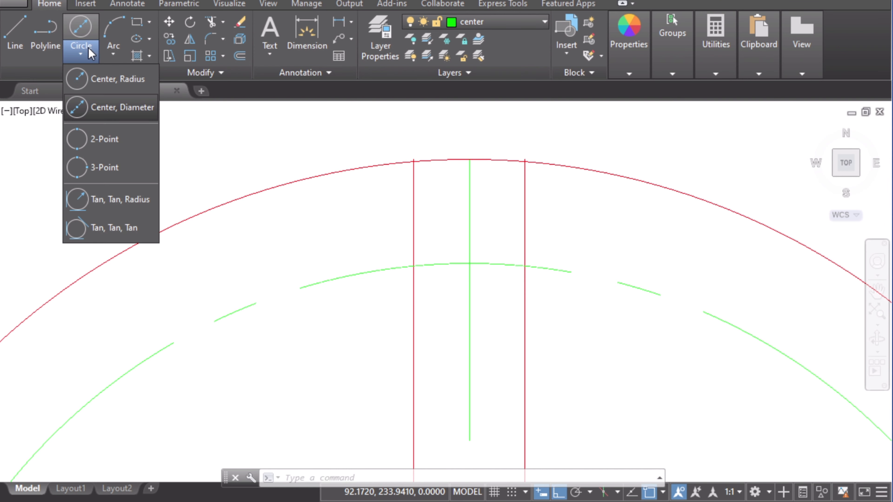
left_click(120, 144)
scroll(386, 360, "up", 3)
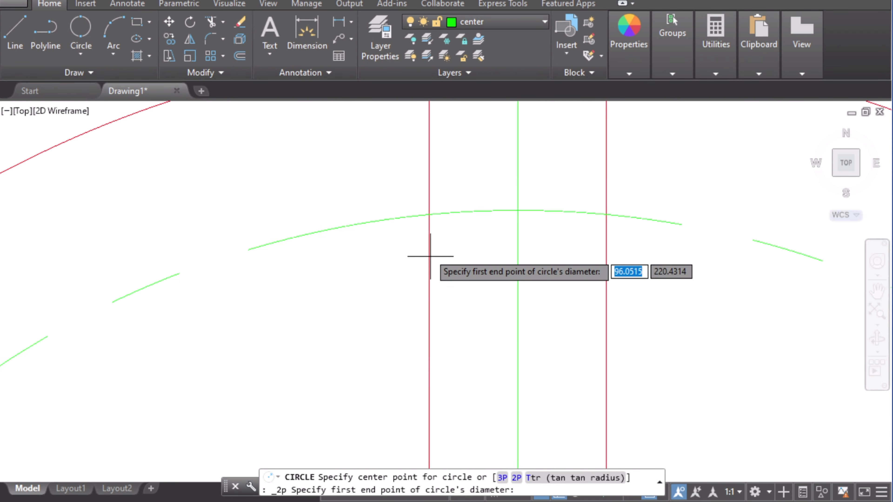
left_click(428, 214)
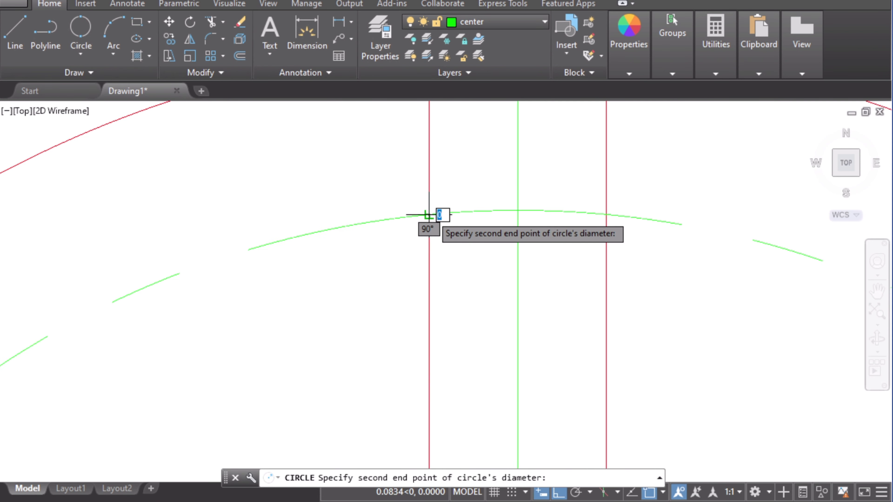
scroll(597, 235, "up", 7)
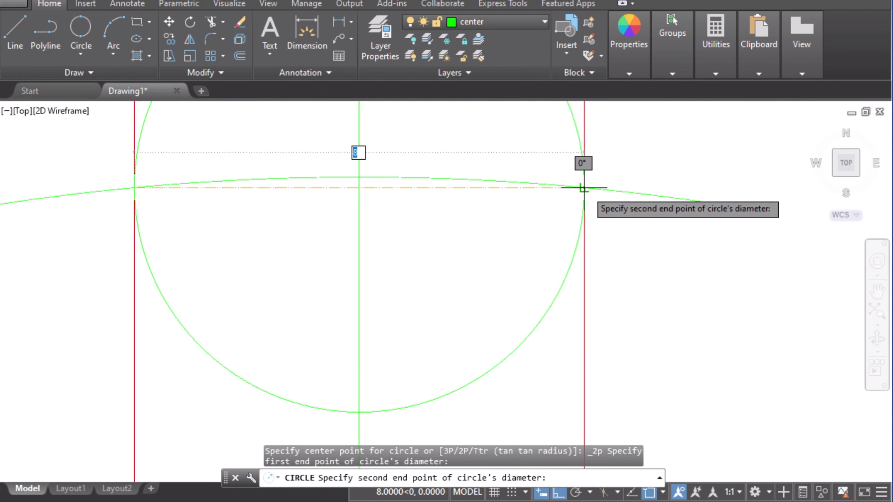
scroll(583, 191, "up", 4)
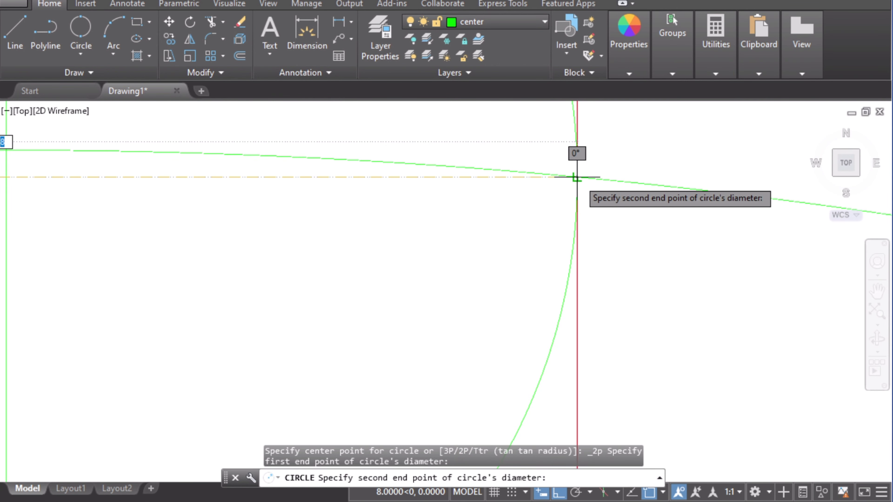
left_click(577, 178)
scroll(585, 291, "down", 4)
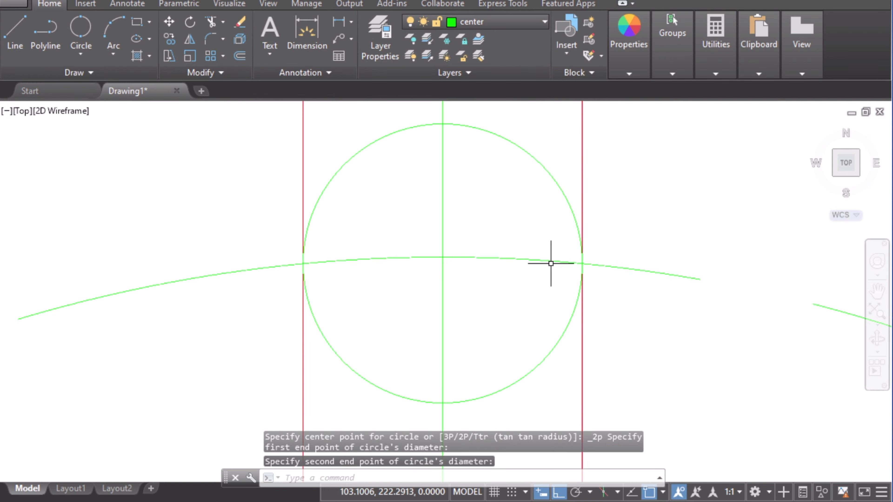
key("Escape")
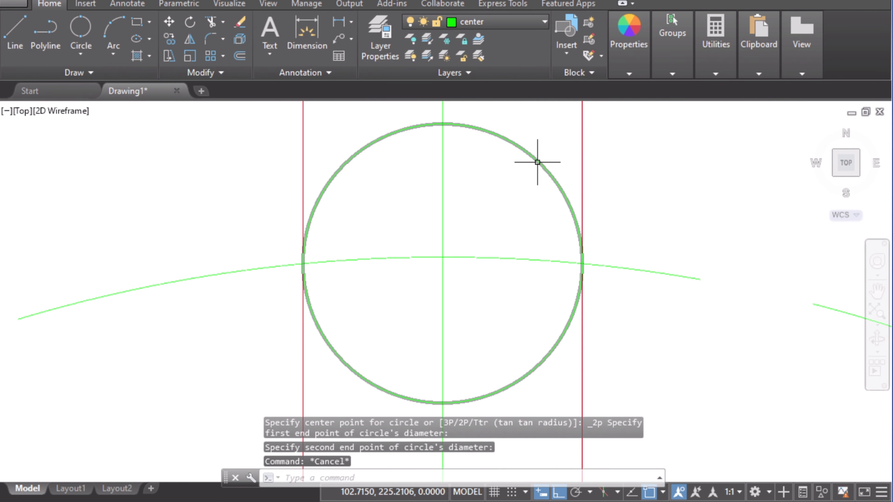
Step: Move the small slot circle onto the Object layer
left_click(534, 160)
left_click(490, 21)
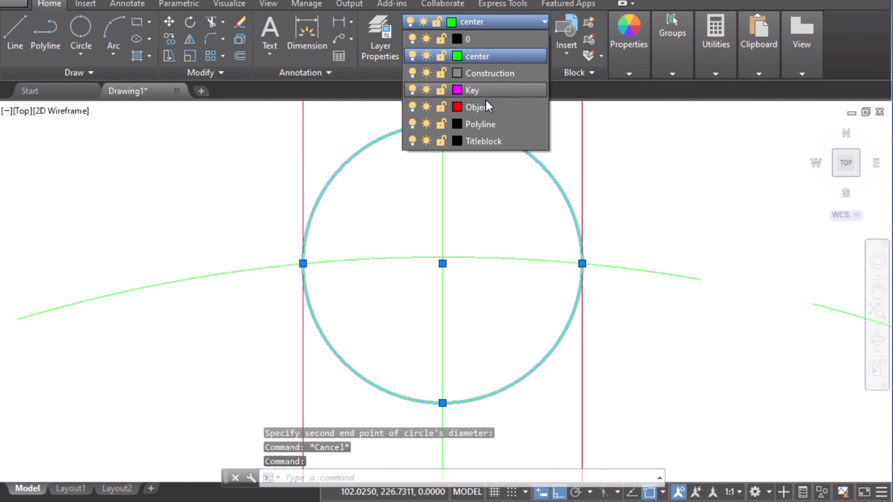
left_click(427, 109)
key("Escape")
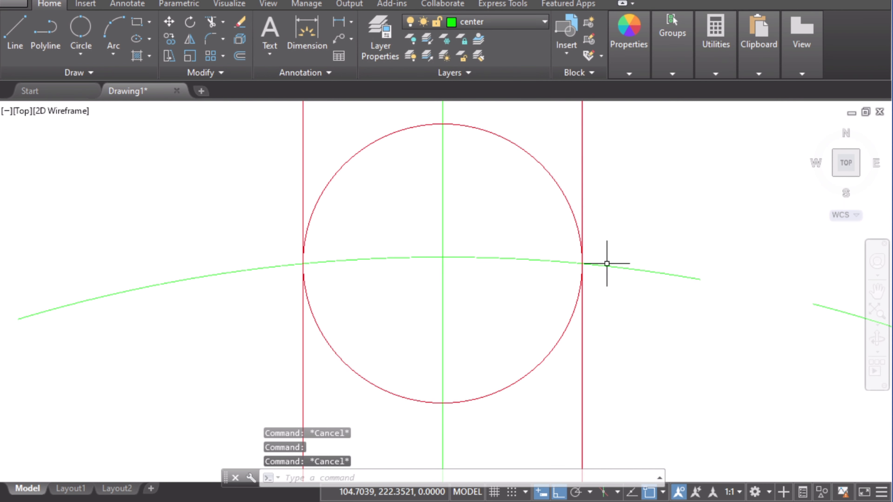
Step: Trim away the upper half of the small circle using the two slot lines as cutting edges
scroll(594, 292, "down", 2)
scroll(604, 297, "down", 2)
scroll(606, 297, "up", 2)
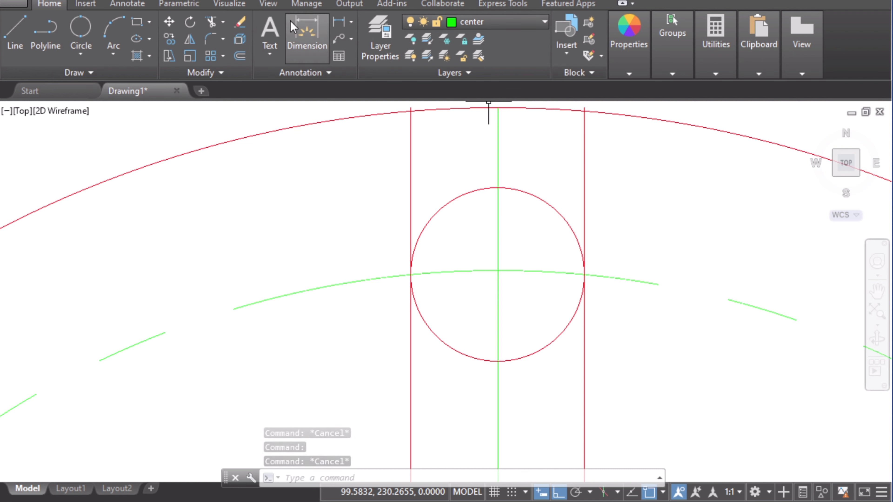
left_click(210, 22)
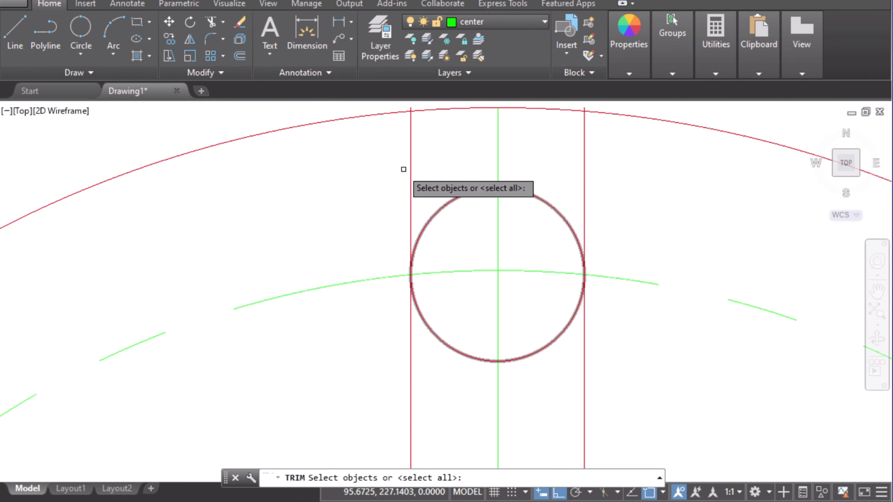
left_click(410, 176)
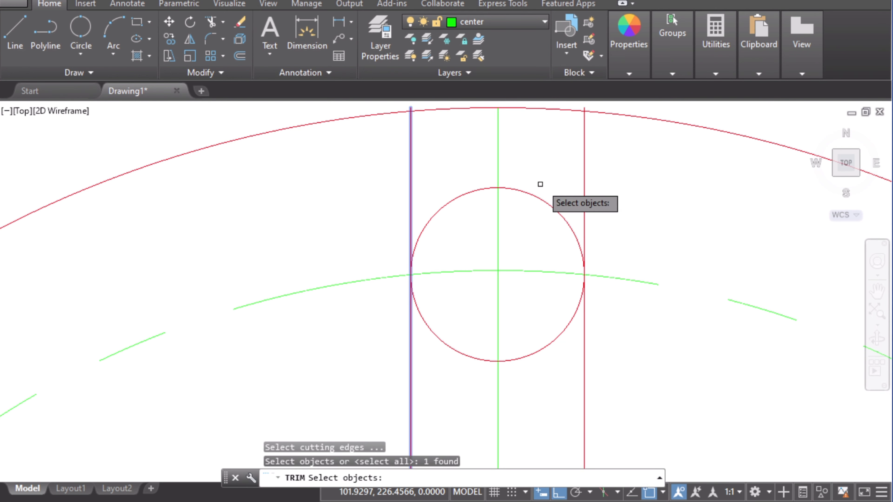
left_click(583, 180)
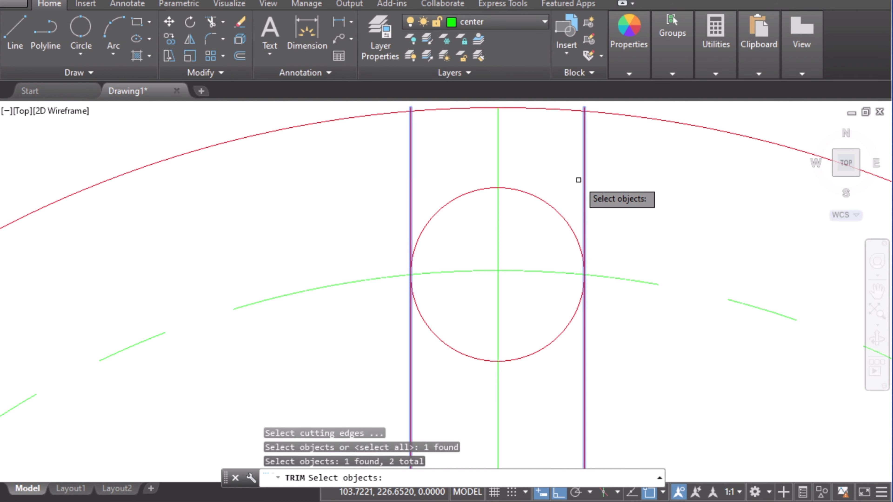
key("Return")
left_click(538, 196)
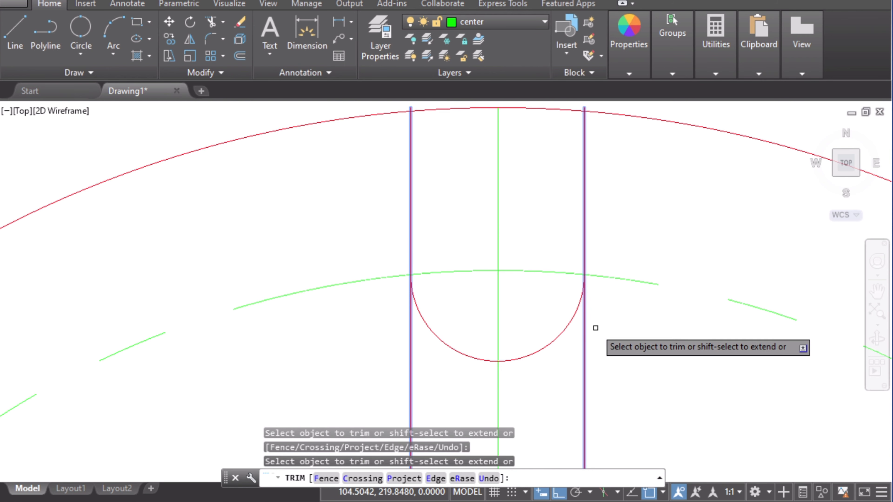
key("Escape")
scroll(559, 348, "up", 4)
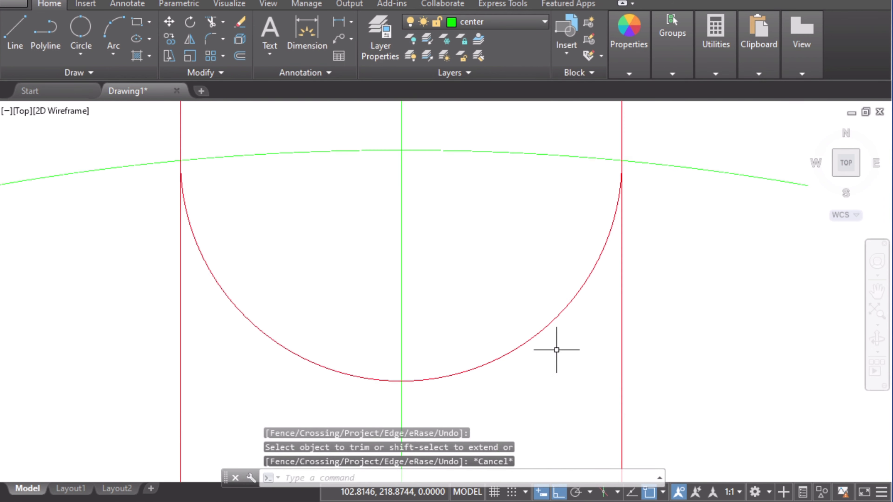
scroll(583, 175, "down", 2)
scroll(564, 202, "down", 2)
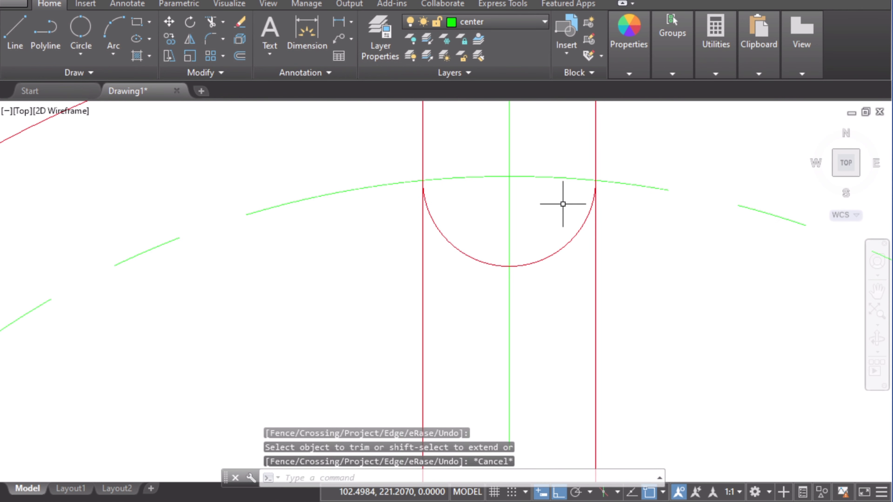
middle_click_drag(563, 202, 583, 285)
scroll(627, 282, "down", 2)
middle_click_drag(648, 328, 637, 281)
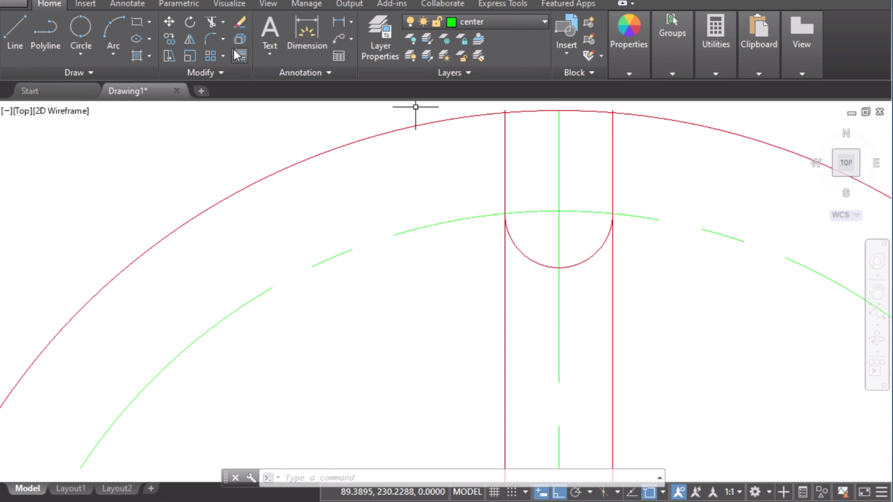
Step: Trim the two slot lines below the semicircular arc, using the arc as the cutting edge
left_click(212, 23)
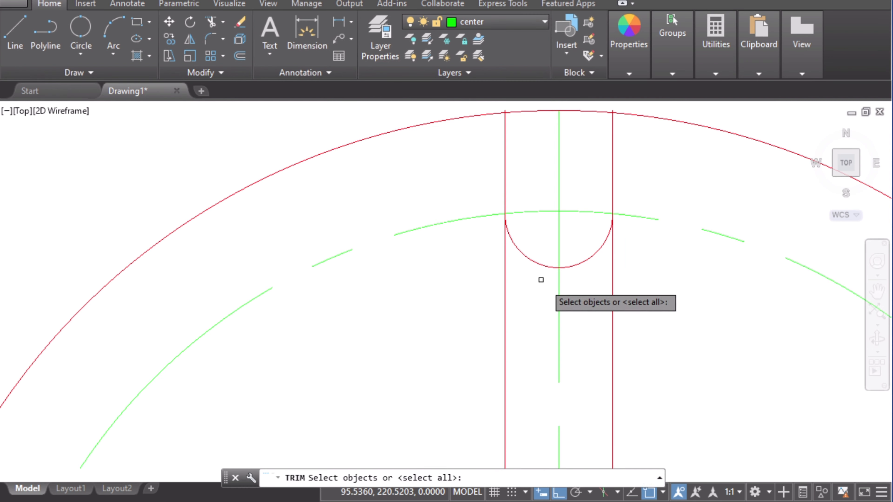
left_click(524, 254)
key("Return")
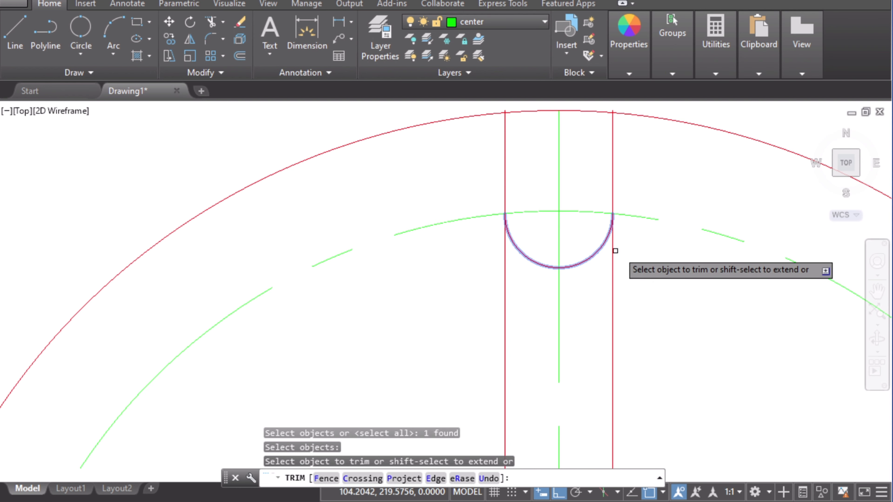
left_click(505, 301)
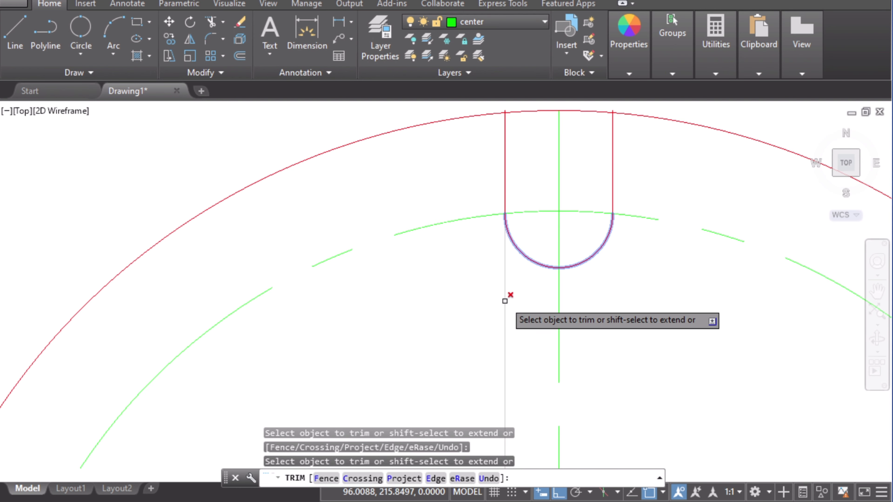
key("Escape")
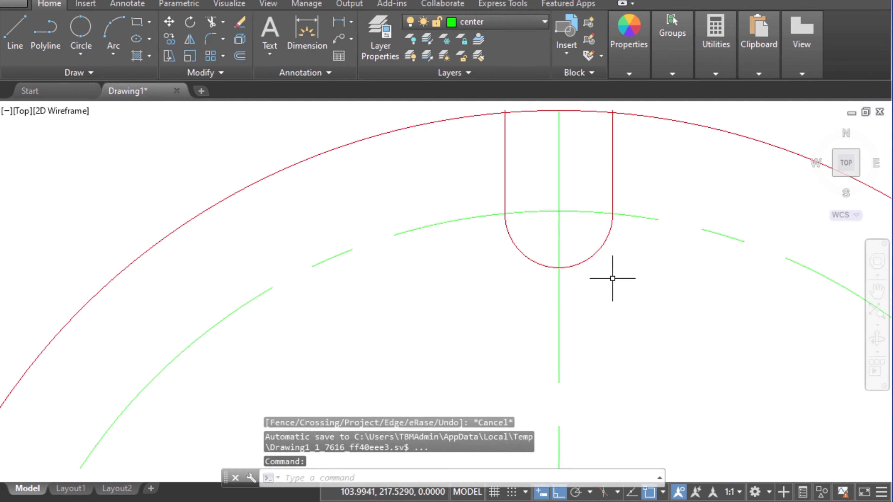
Step: Create a non-associative polar array of the slot's two lines and arc, 6 items filling 360° around the wheel centre
scroll(618, 275, "up", 6)
middle_click_drag(611, 249, 670, 410)
scroll(678, 408, "up", 5)
scroll(675, 413, "down", 5)
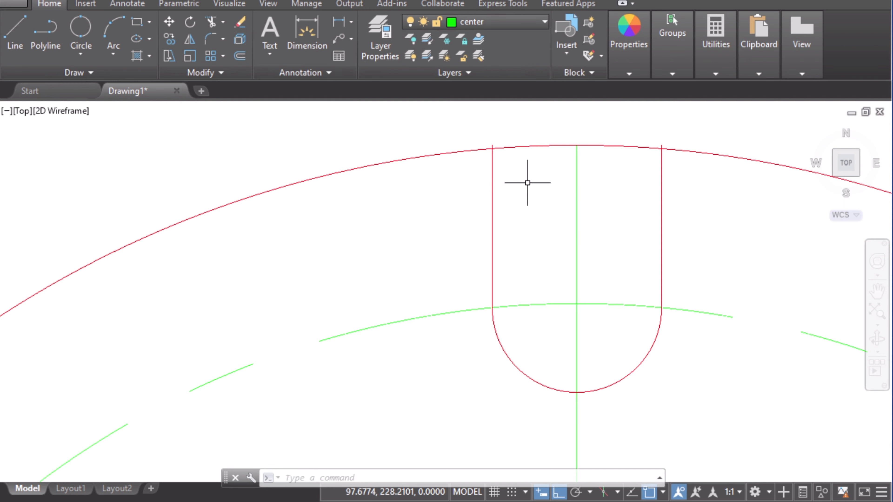
scroll(544, 218, "down", 2)
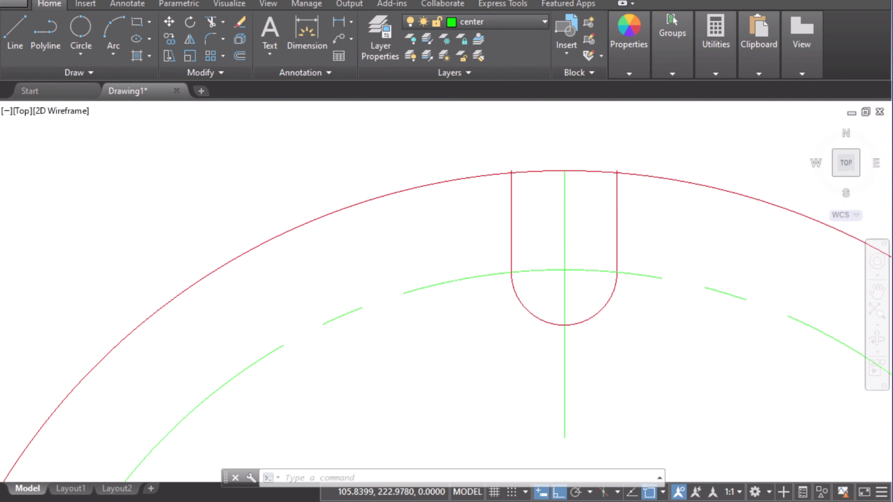
scroll(673, 255, "down", 6)
mouse_move(563, 333)
middle_mouse_down()
mouse_move(564, 306)
mouse_move(500, 343)
middle_mouse_up()
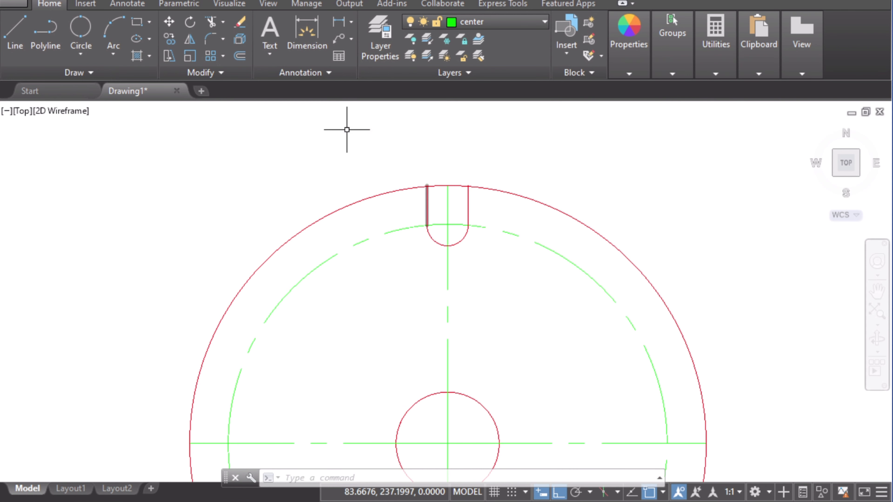
left_click(223, 56)
left_click(265, 142)
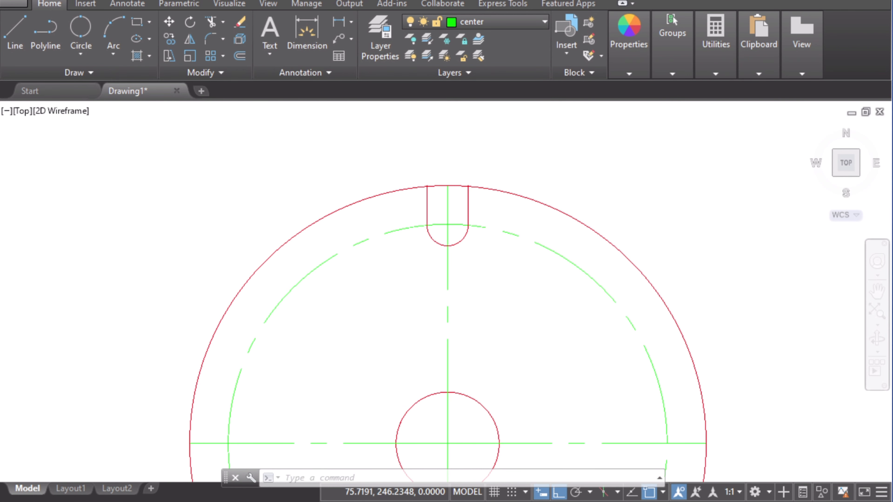
left_click(426, 202)
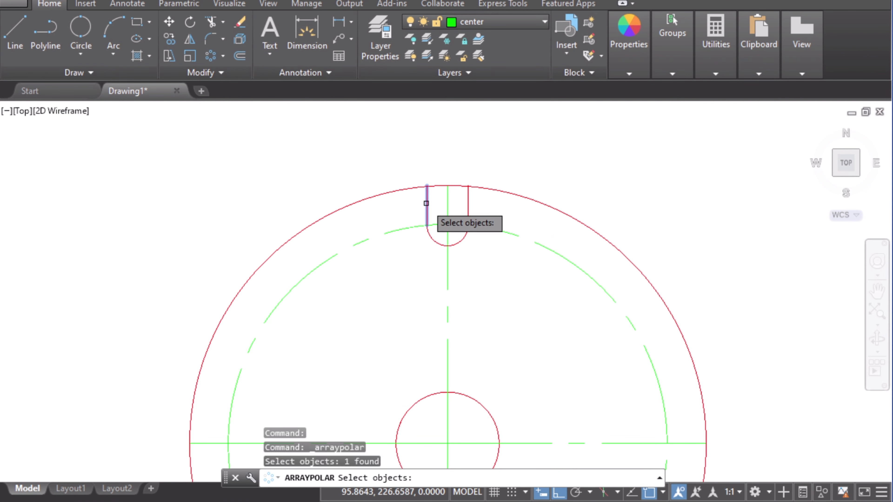
left_click(431, 236)
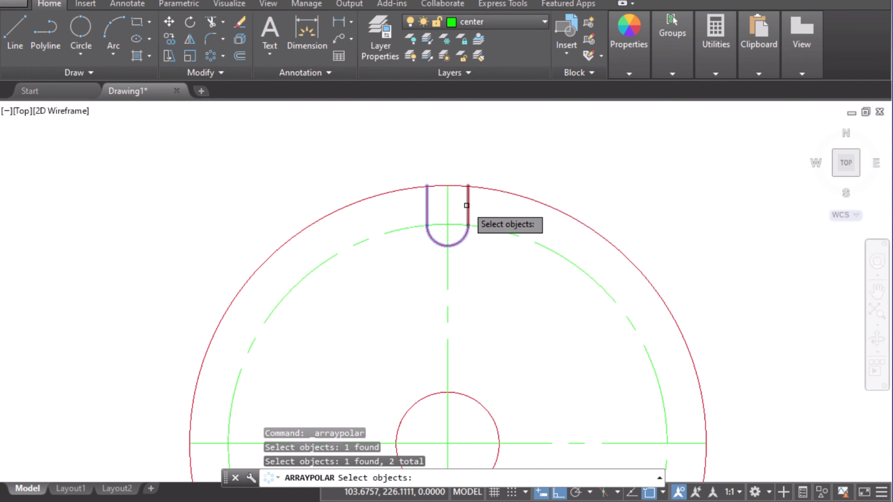
left_click(467, 205)
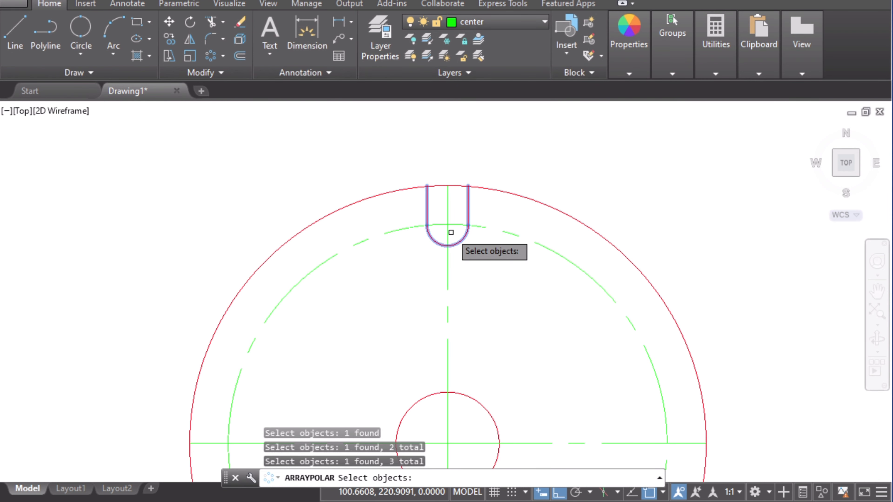
key("Return")
middle_click_drag(523, 312, 528, 259)
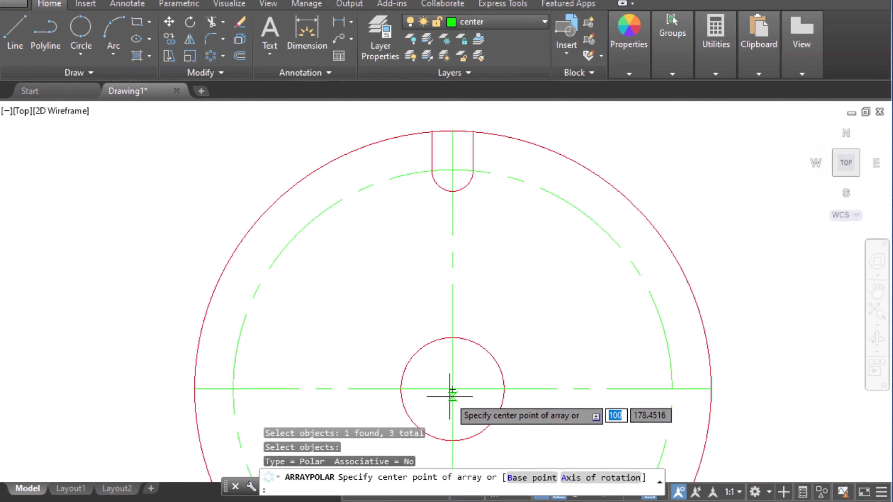
left_click(453, 389)
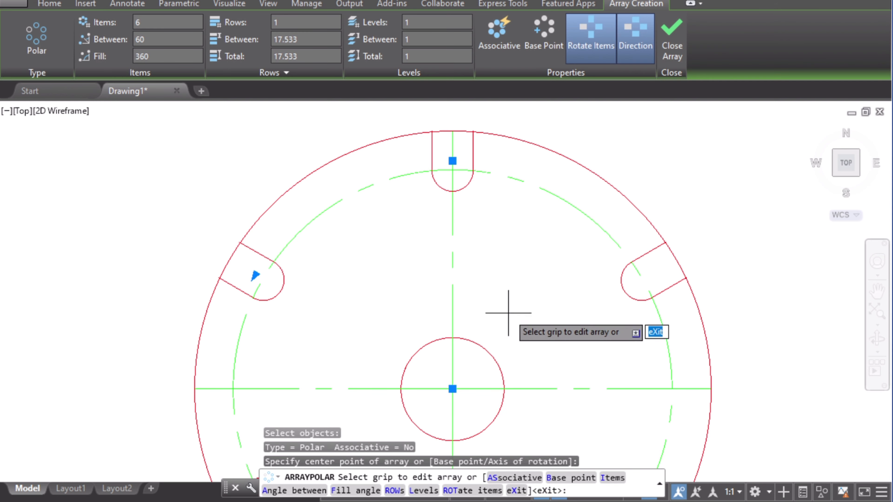
scroll(513, 312, "down", 2)
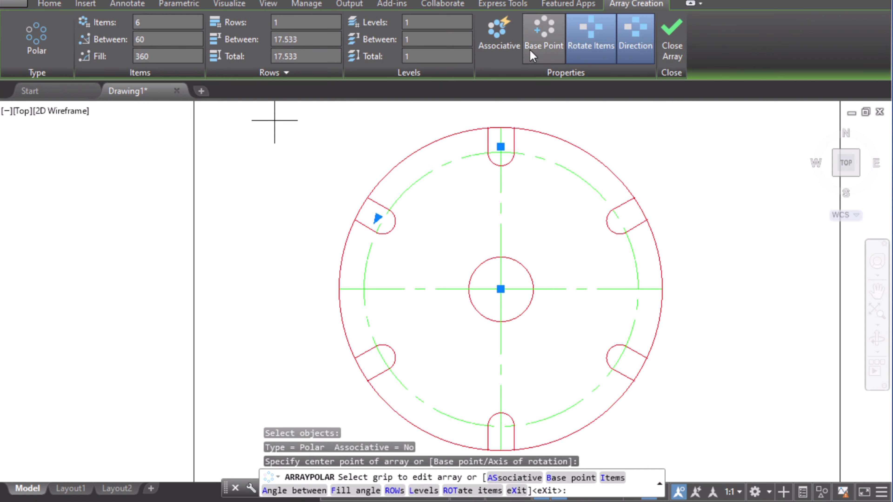
left_click(500, 42)
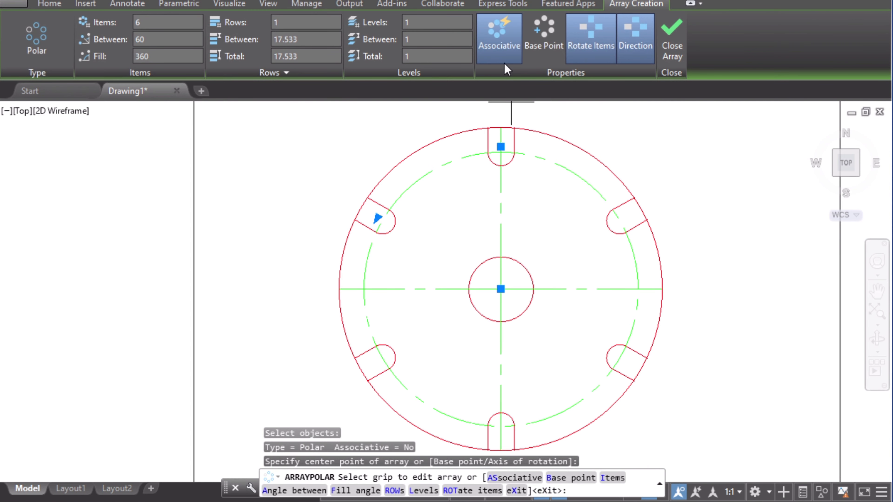
left_click(502, 34)
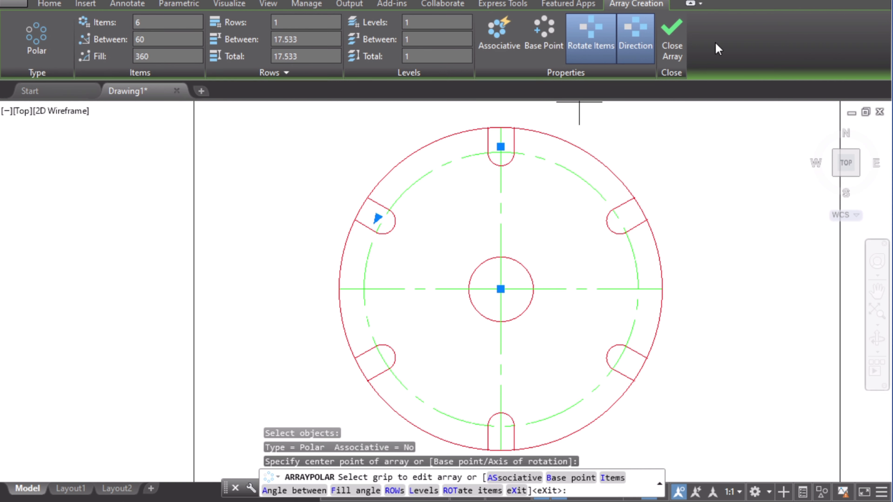
left_click(676, 40)
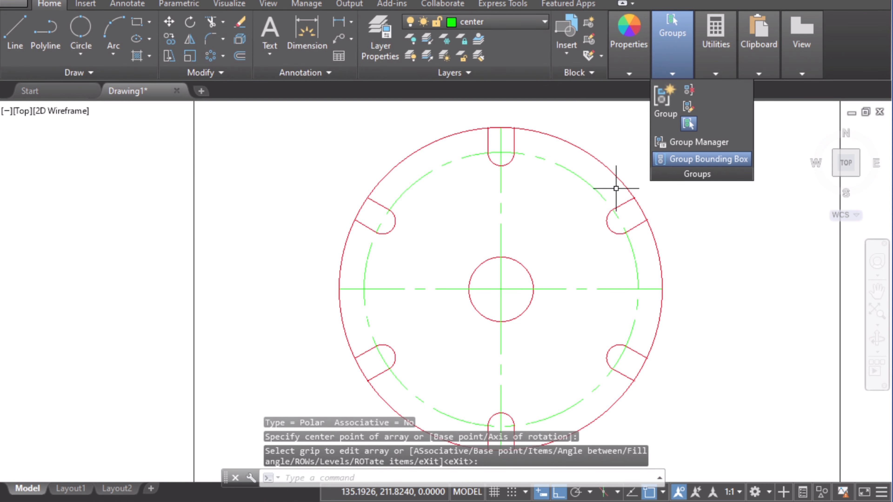
Step: Trim the outer circle across each of the six slot openings, using all objects as cutting edges
key("Escape")
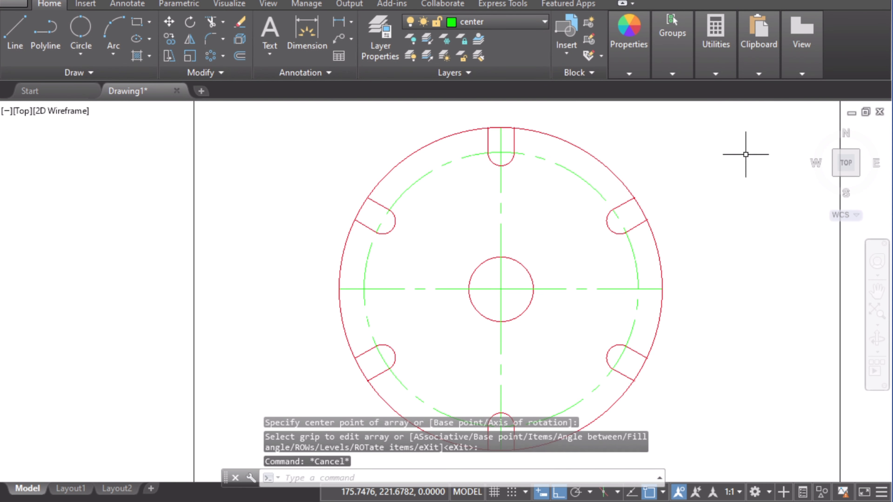
key("ctrl+a")
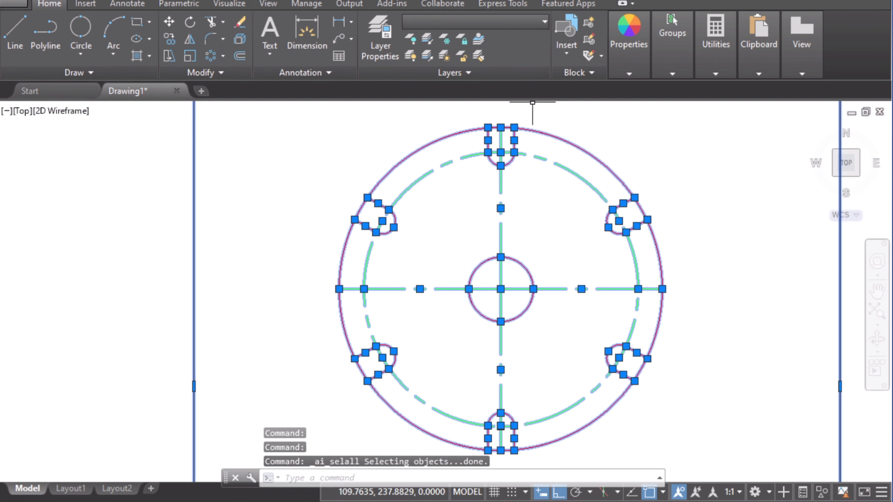
left_click(211, 23)
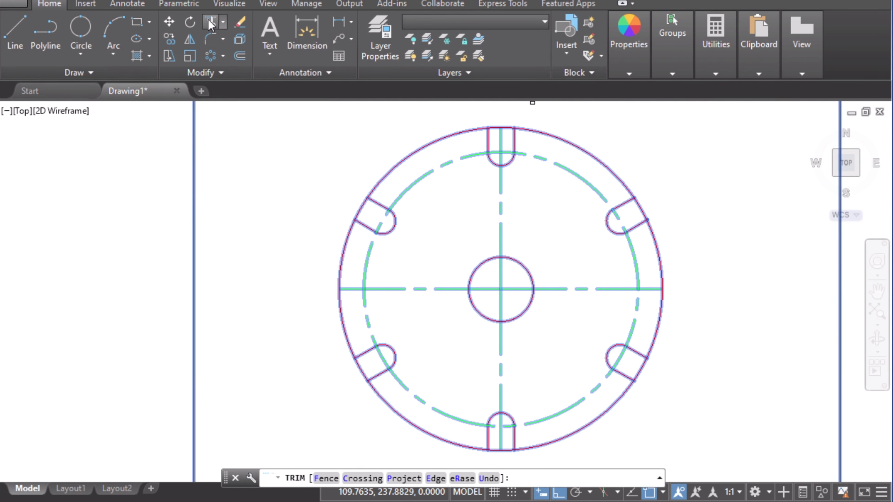
left_click(502, 127)
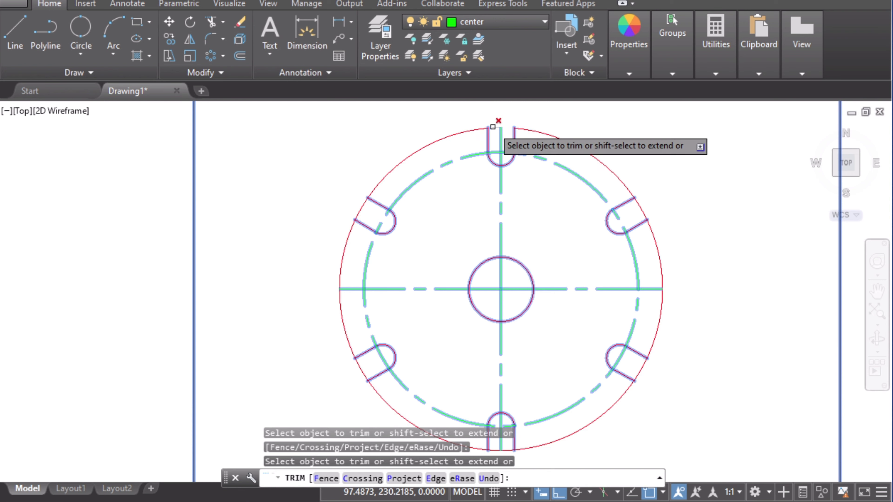
left_click(639, 209)
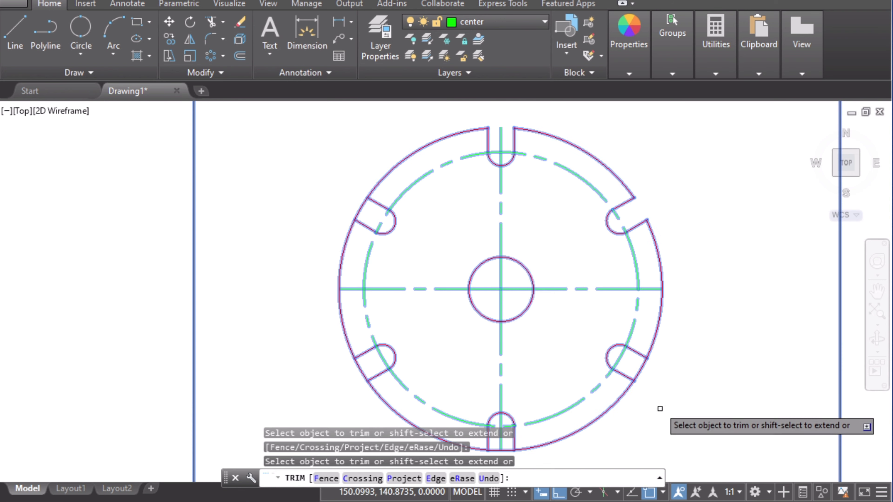
left_click(640, 366)
middle_click_drag(560, 329, 577, 221)
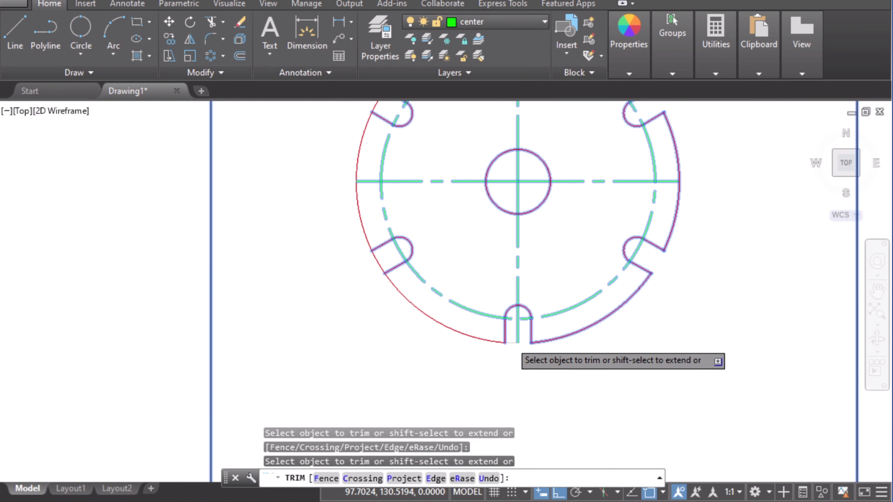
left_click(374, 261)
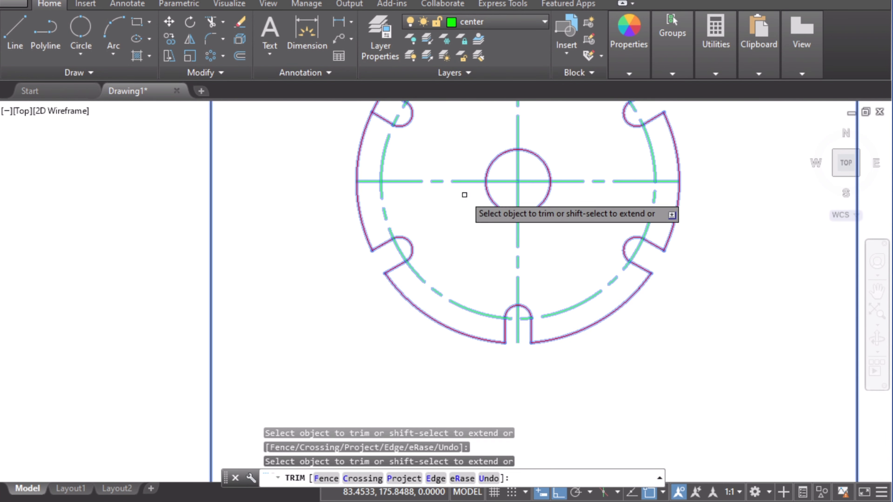
middle_click_drag(465, 193, 474, 315)
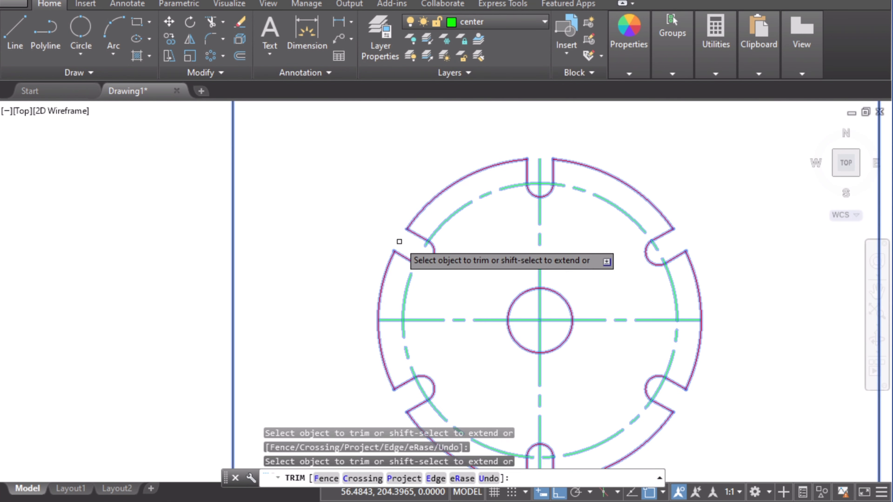
key("Escape")
left_click(530, 259)
left_click(530, 266)
left_click(563, 298)
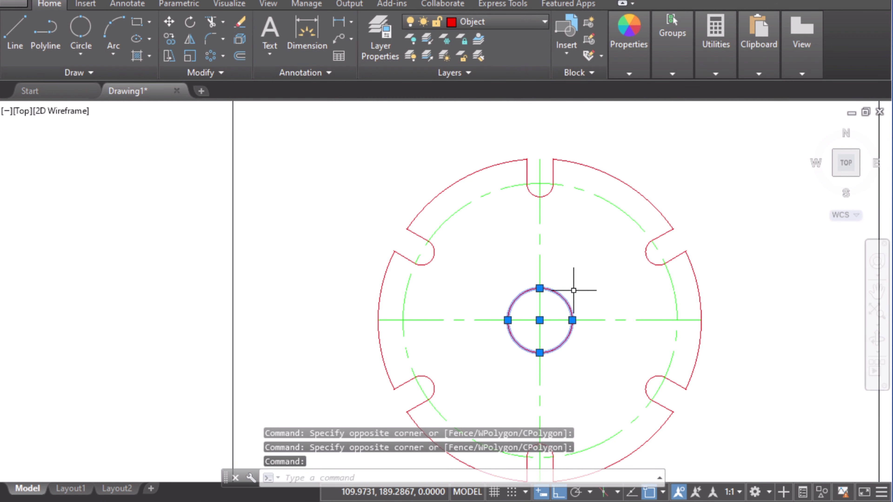
scroll(579, 295, "down", 2)
left_click(578, 296)
left_click(608, 305)
left_click(607, 303)
left_click(606, 301)
middle_click_drag(605, 299, 545, 254)
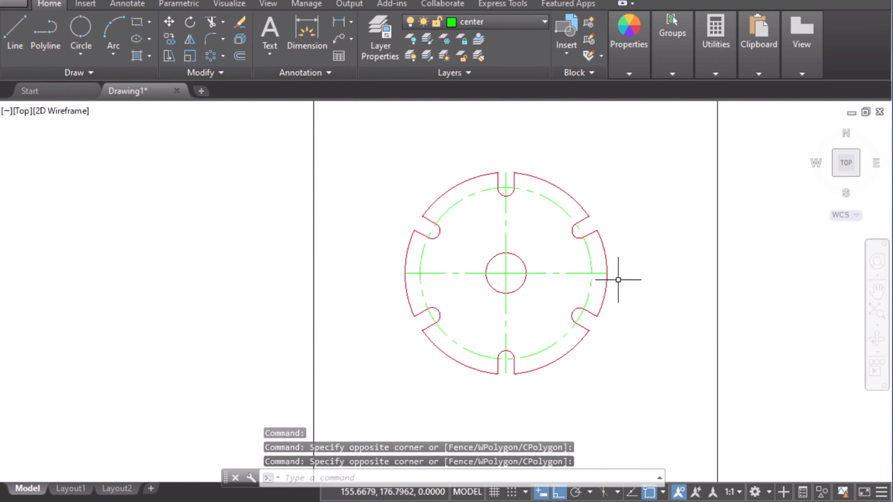
left_click(625, 286)
Step: Switch to the reference drawing in Snip & Sketch and highlight the triangular cutout with its 8 TYP and 4 TYP dimensions
key("alt+Tab")
scroll(395, 319, "down", 2)
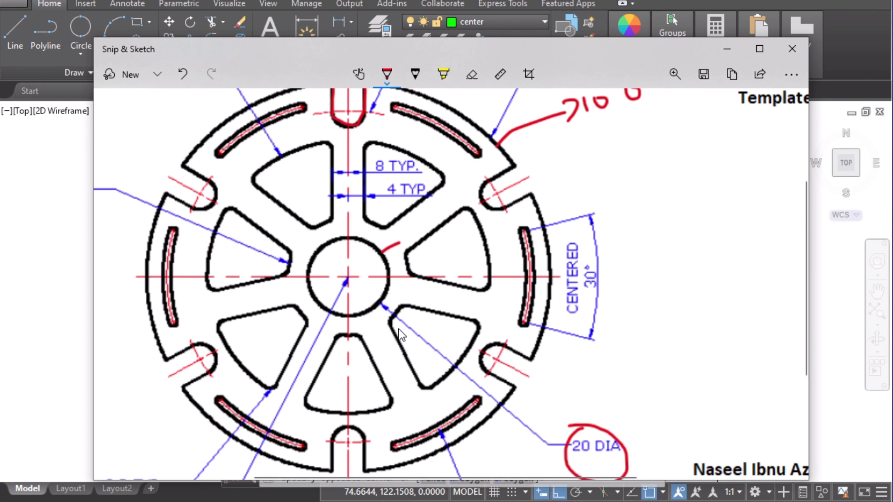
scroll(402, 329, "up", 2)
scroll(373, 210, "down", 2)
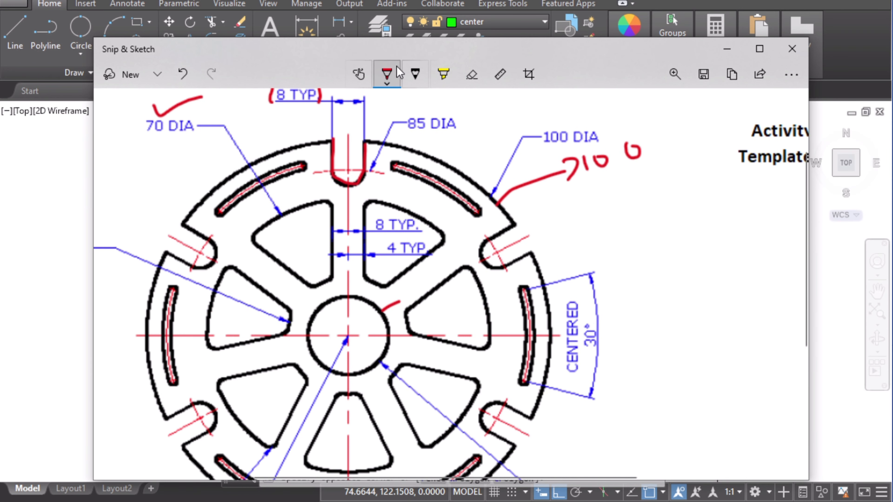
left_click_drag(378, 218, 378, 225)
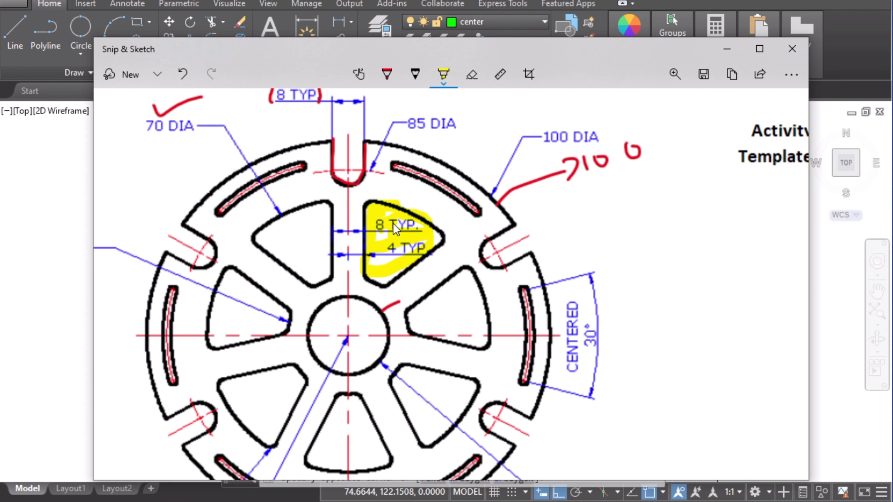
left_click_drag(394, 254, 374, 260)
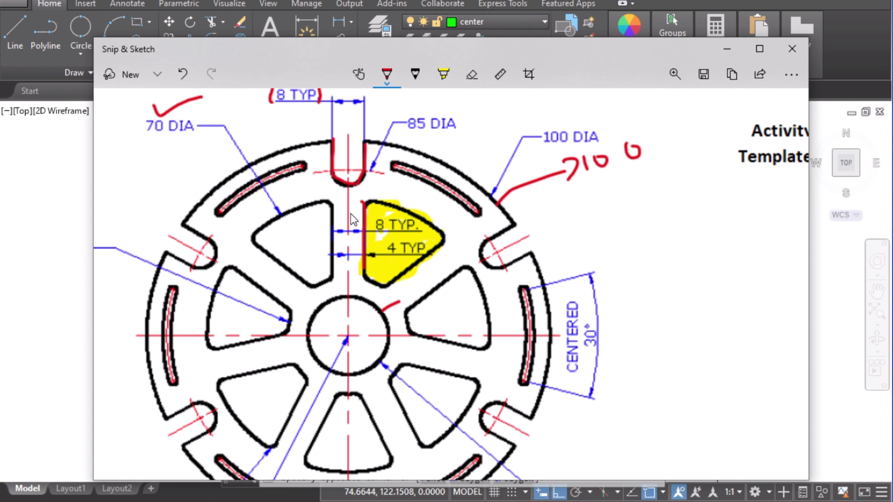
left_click_drag(353, 213, 357, 233)
left_click_drag(371, 199, 409, 207)
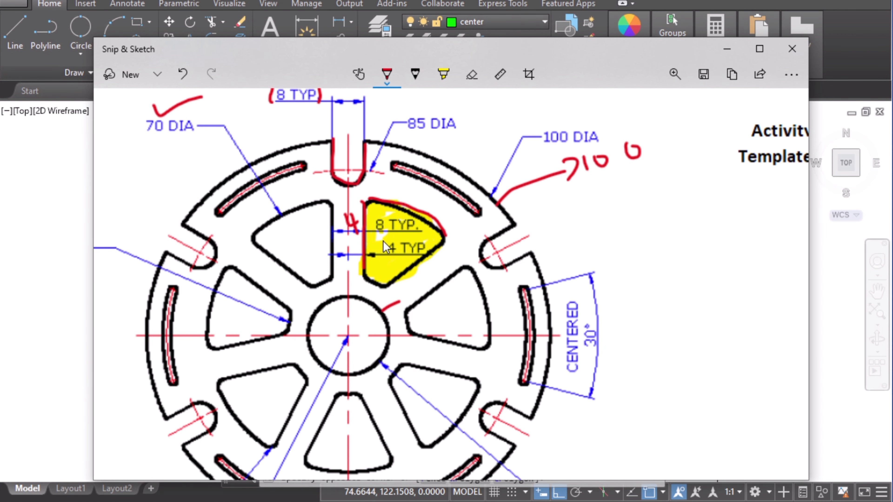
Step: Tick off the 70 DIA and 30 DIA callouts on the reference drawing with the pen
scroll(264, 272, "down", 3)
scroll(272, 276, "up", 3)
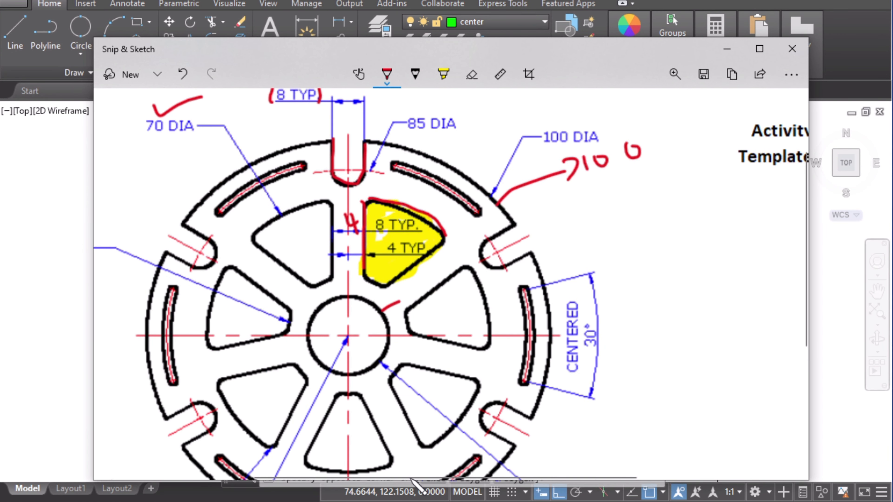
left_click_drag(414, 477, 349, 472)
left_click_drag(288, 141, 319, 141)
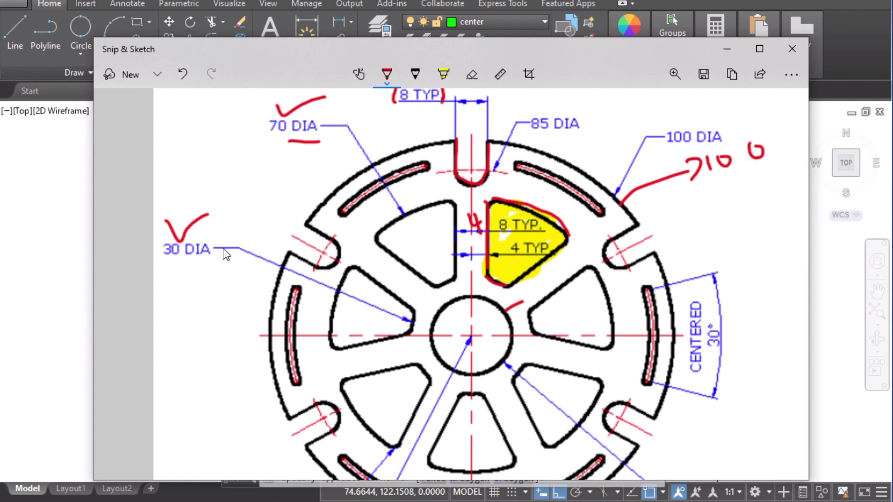
left_click_drag(207, 238, 247, 227)
left_click_drag(520, 282, 569, 243)
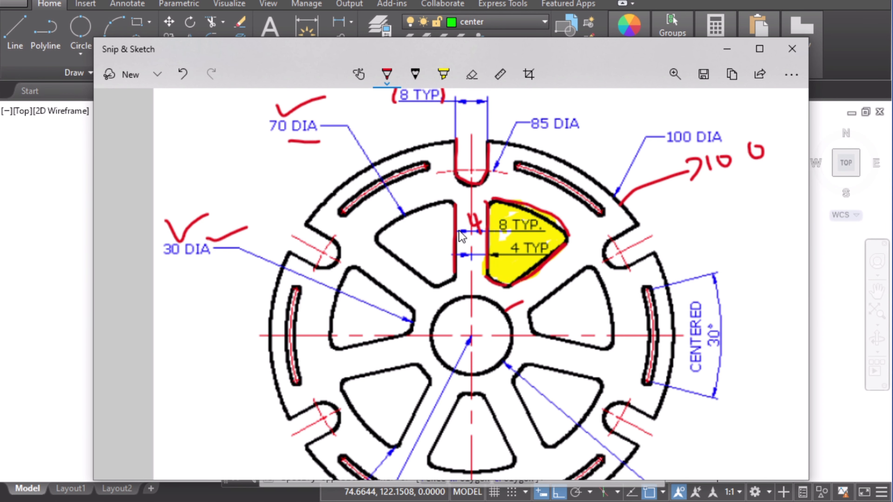
Step: Number the seven triangular cutouts around the hub on the reference drawing with the pen
scroll(495, 260, "down", 2)
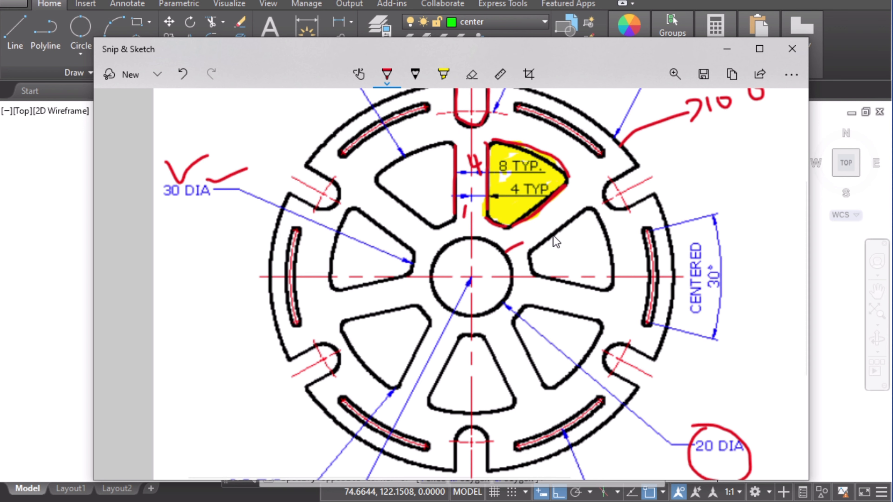
mouse_move(542, 216)
left_mouse_down()
mouse_move(544, 230)
mouse_move(552, 229)
left_mouse_up()
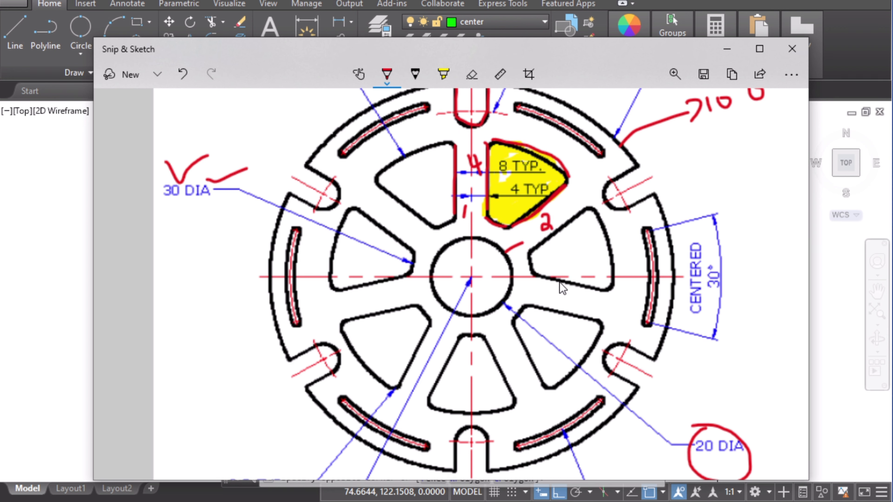
left_click_drag(549, 278, 596, 290)
left_click_drag(541, 308, 583, 316)
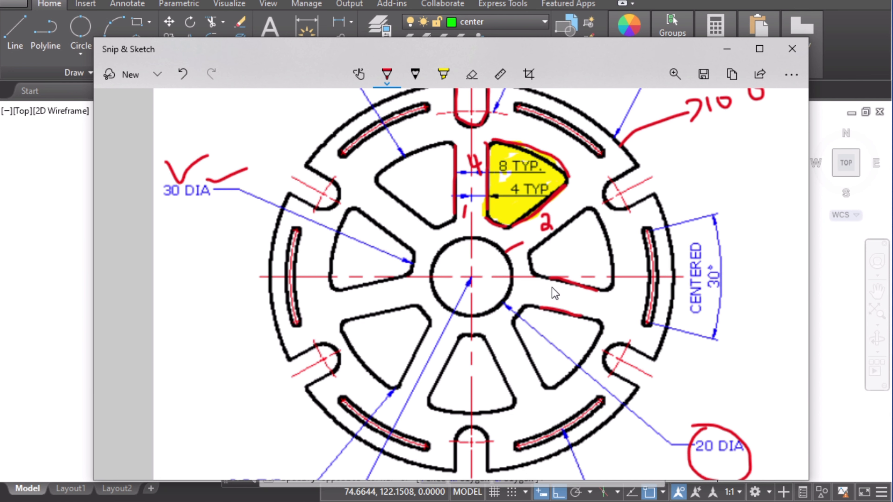
left_click_drag(506, 356, 522, 367)
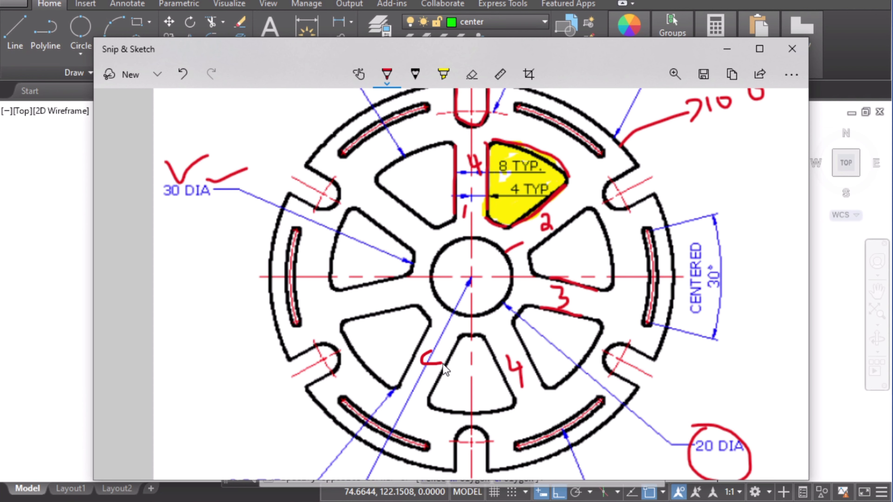
left_click_drag(443, 365, 433, 371)
left_click_drag(378, 308, 375, 307)
mouse_move(387, 227)
left_mouse_down()
mouse_move(370, 211)
mouse_move(422, 215)
left_mouse_up()
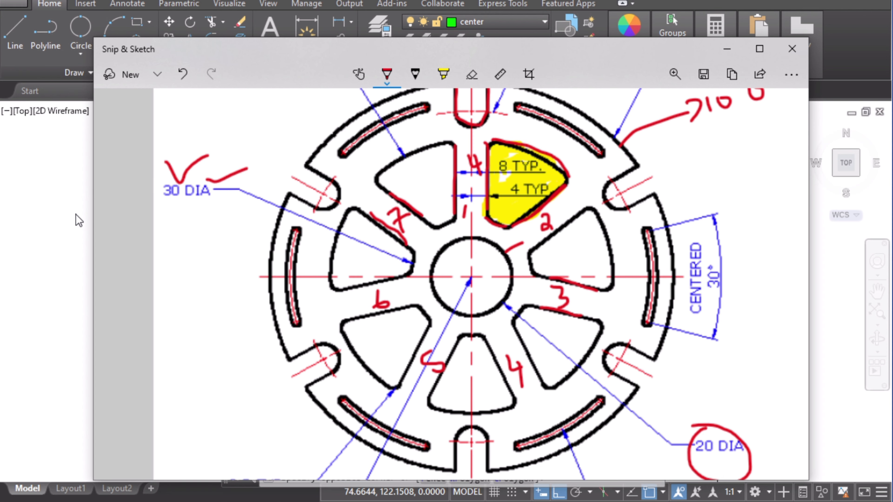
Step: Offset the vertical centre line 4 units to each side in the wheel drawing
left_click(78, 221)
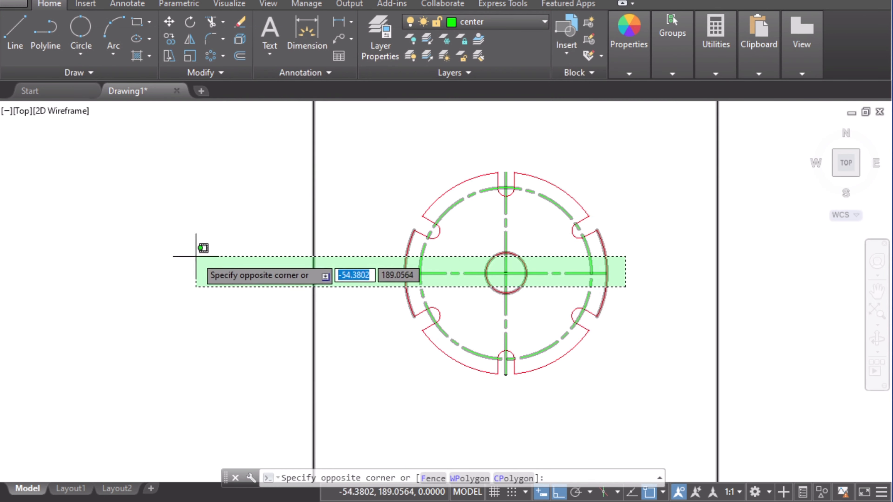
key("Escape")
scroll(447, 226, "up", 2)
middle_click_drag(485, 224, 298, 219)
scroll(300, 218, "up", 2)
left_click(239, 55)
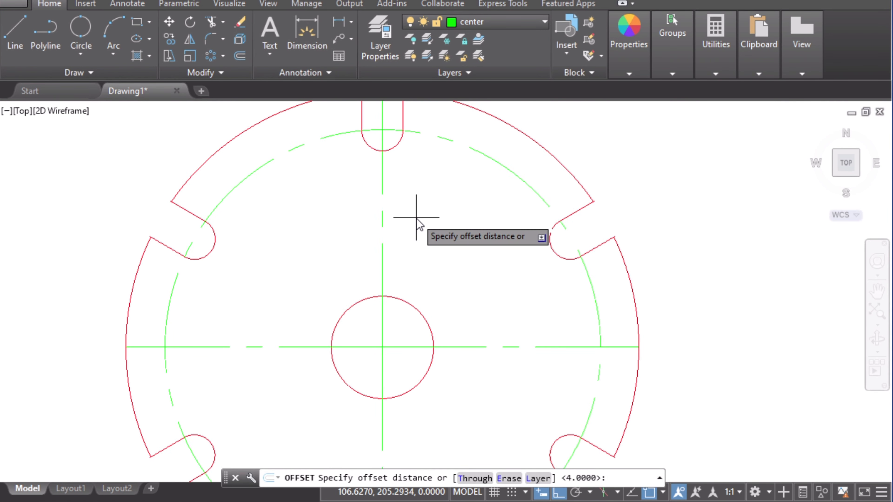
type("5")
key("Return")
left_click(383, 189)
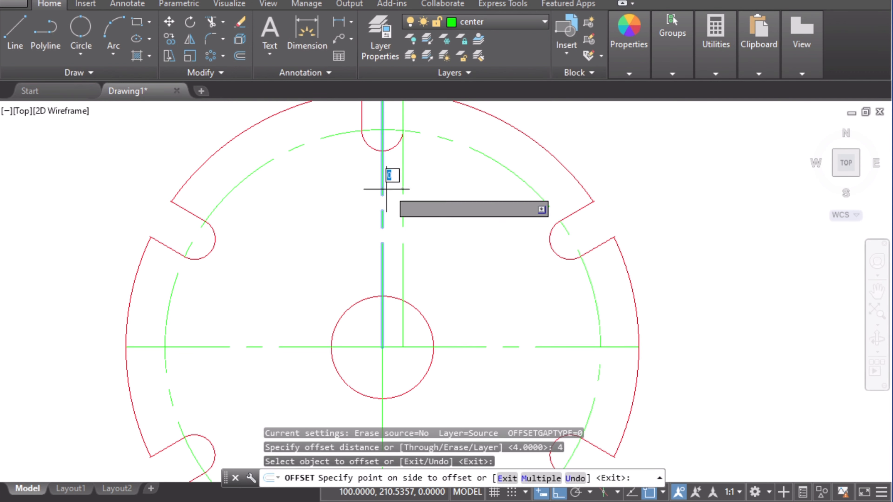
left_click(386, 190)
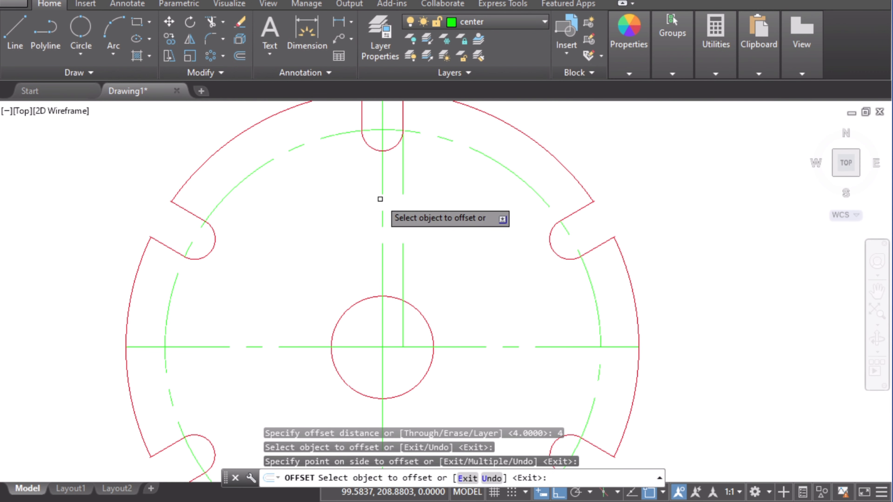
left_click(381, 199)
left_click(348, 200)
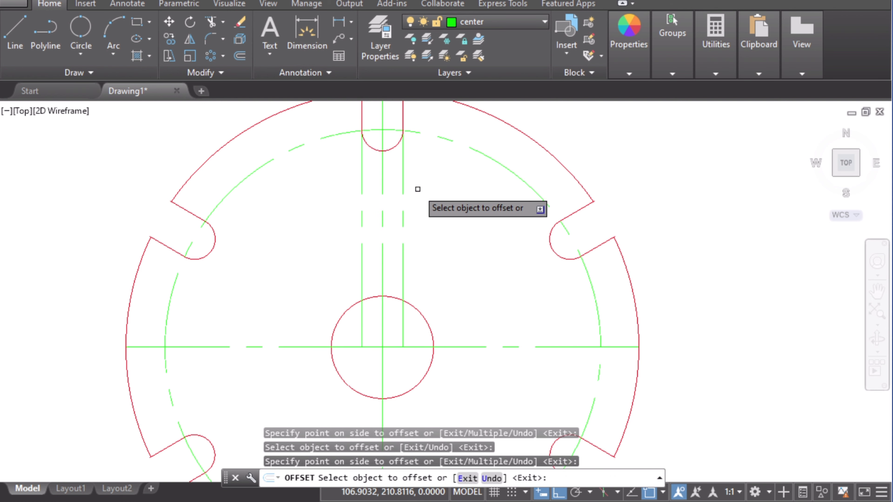
key("Escape")
Step: Move the two offset lines onto the Object layer
middle_click_drag(414, 186, 462, 266)
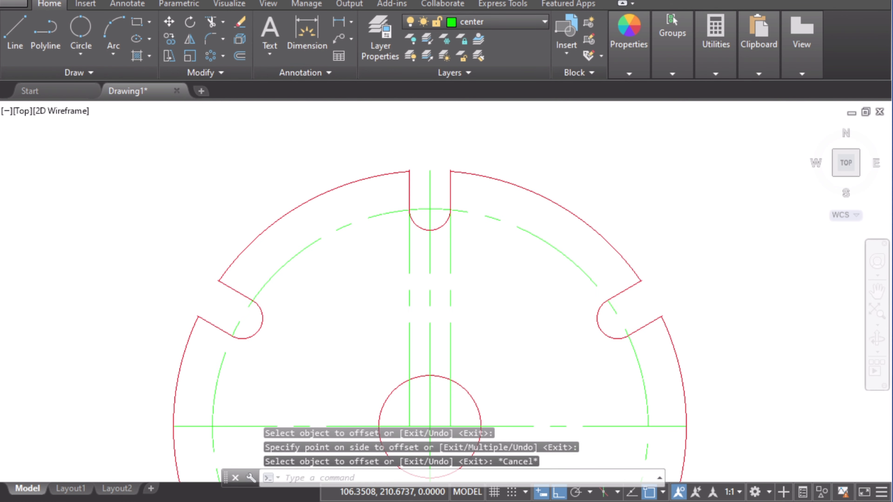
left_click(450, 250)
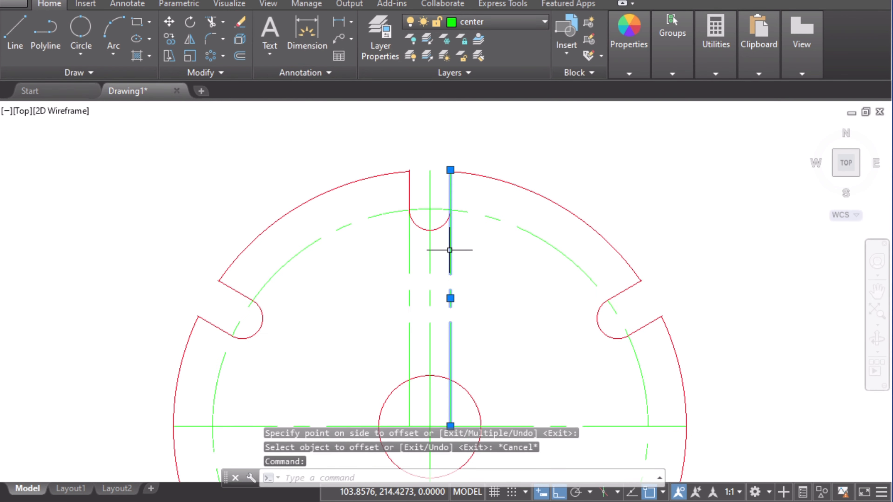
left_click(407, 247)
left_click(412, 258)
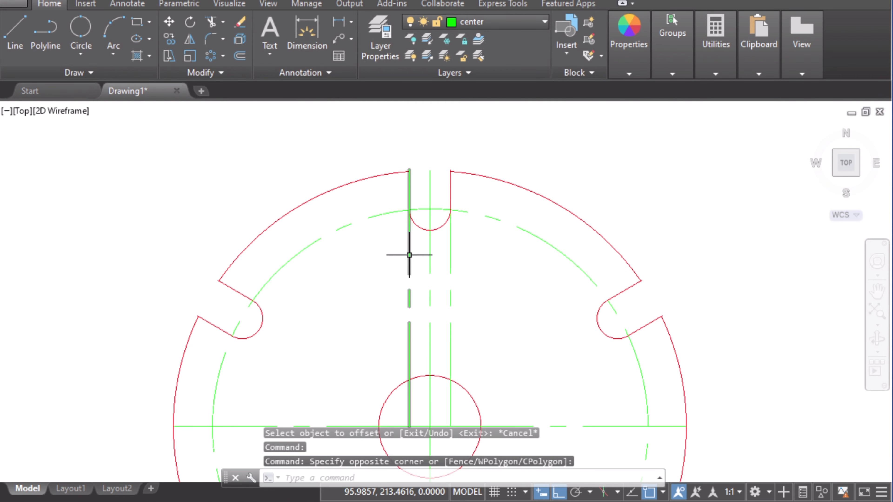
left_click(409, 255)
left_click(450, 247)
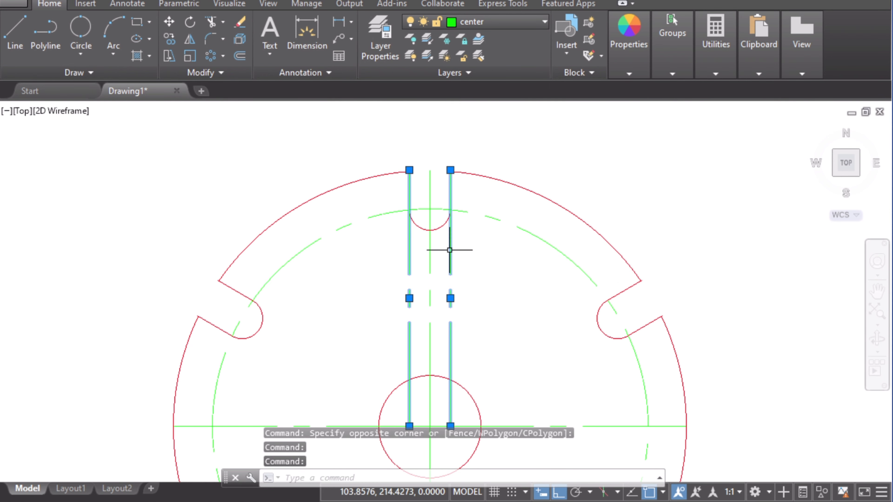
left_click(489, 27)
left_click(487, 109)
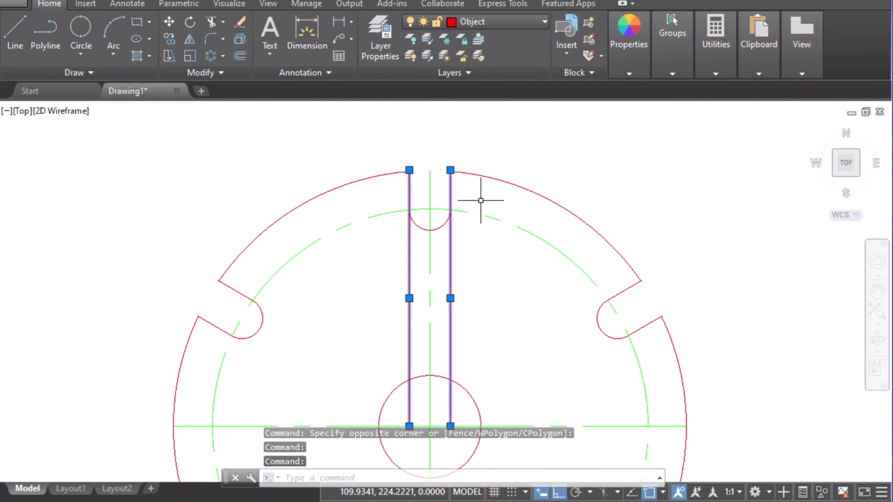
mouse_move(506, 299)
middle_mouse_down()
mouse_move(514, 259)
mouse_move(496, 262)
middle_mouse_up()
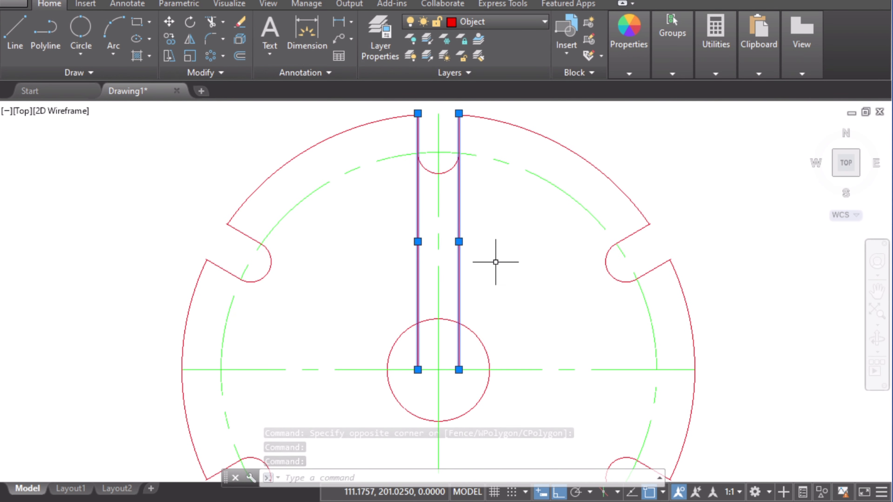
key("Escape")
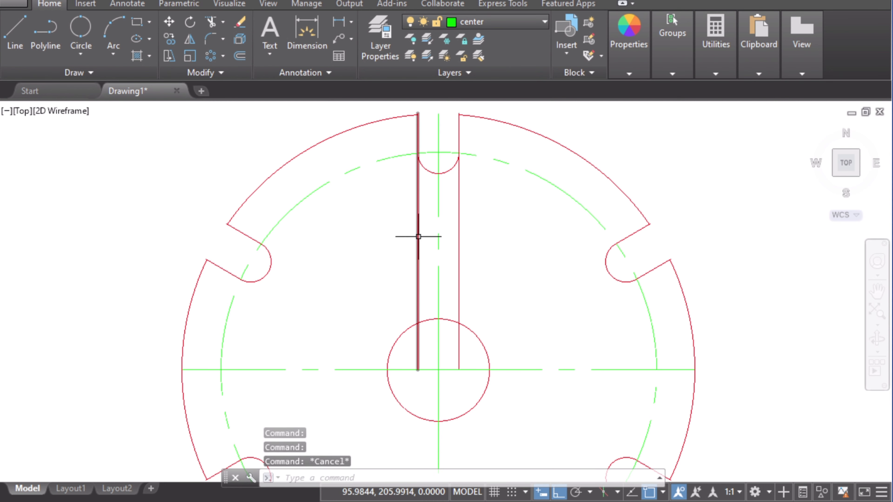
Step: Polar-array the two offset lines around the wheel centre, then undo the array
left_click(210, 55)
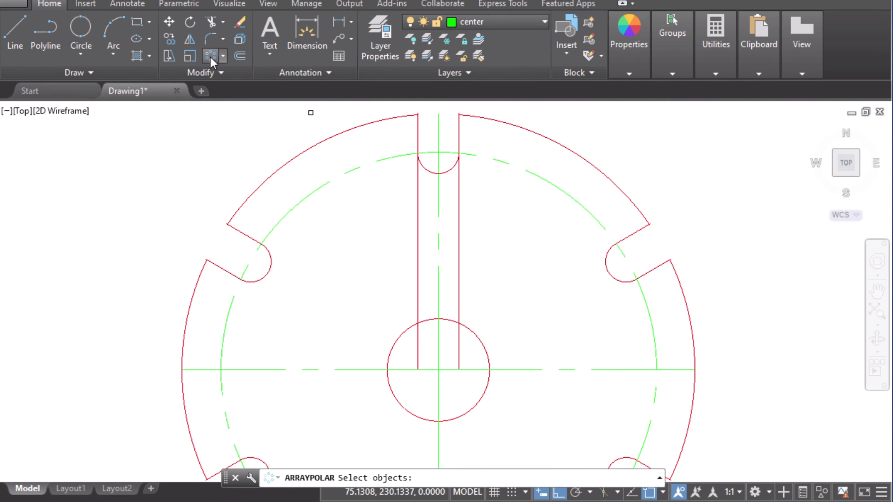
left_click(417, 230)
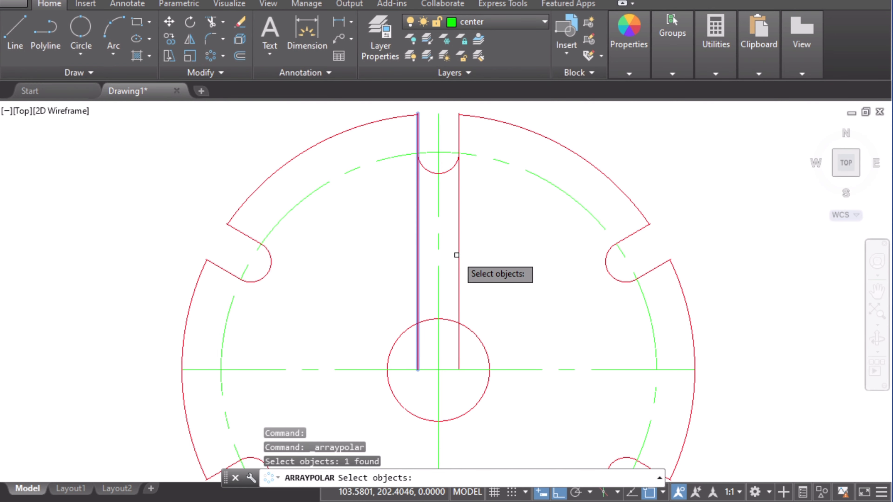
left_click(458, 253)
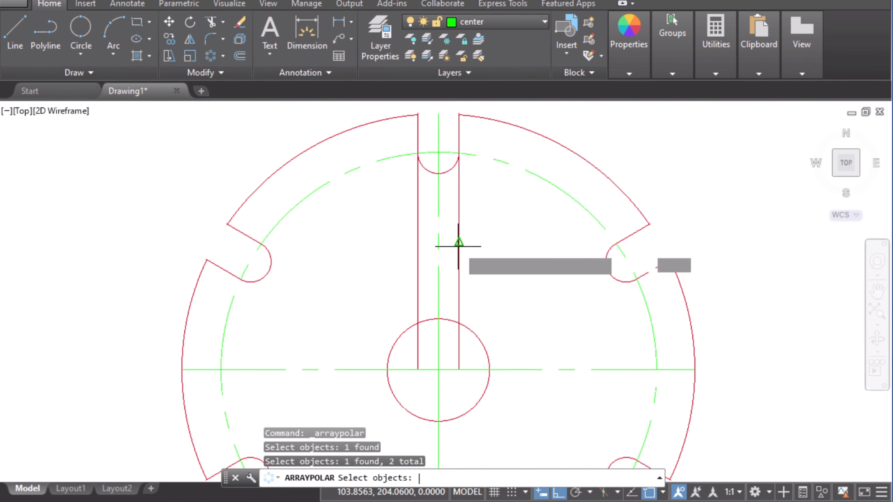
key("Return")
left_click(458, 351)
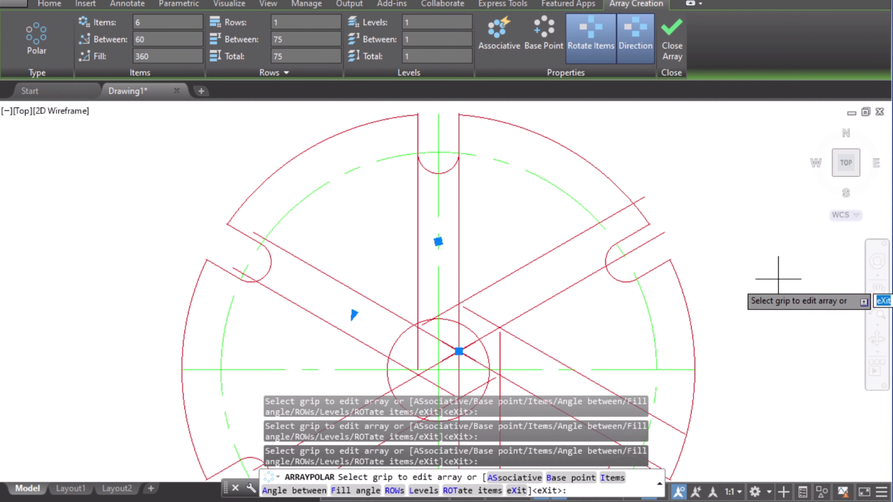
key("Escape")
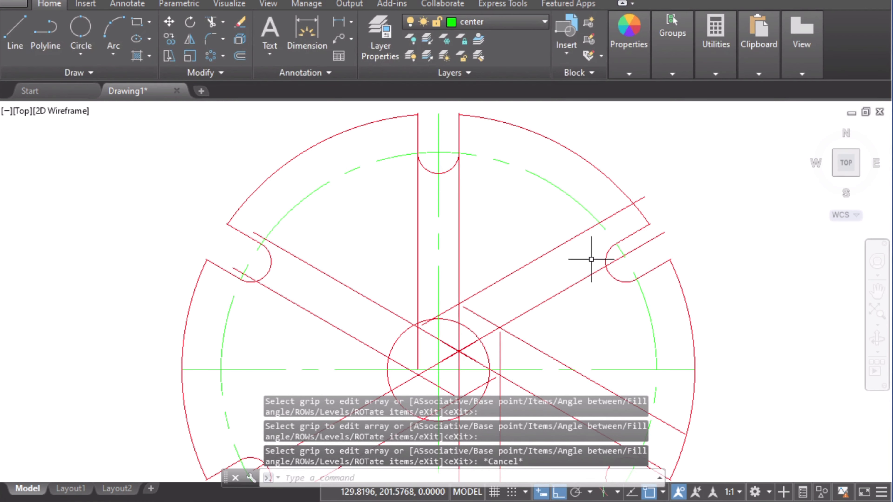
mouse_move(509, 252)
middle_mouse_down()
mouse_move(520, 249)
mouse_move(526, 193)
middle_mouse_up()
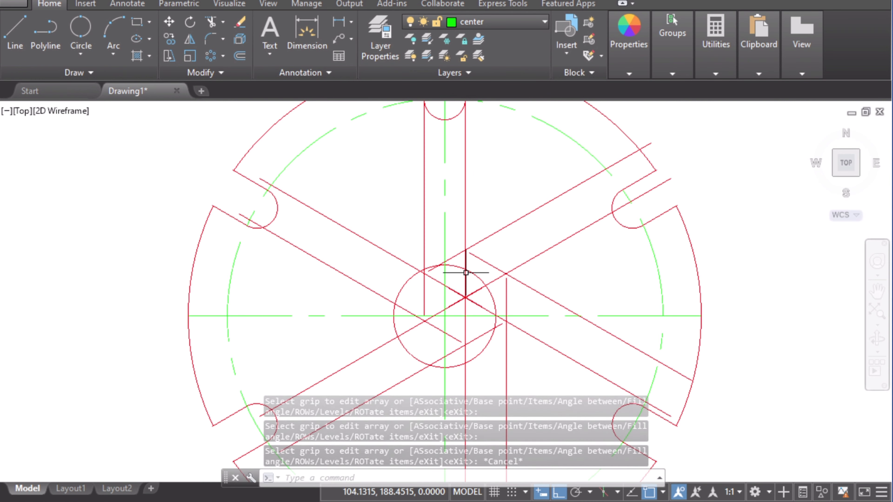
key("ctrl+z")
key("ctrl+z")
Step: Create a non-associative polar array of the two spoke lines around the wheel centre with 7 items filling 360°
middle_click_drag(471, 273, 484, 268)
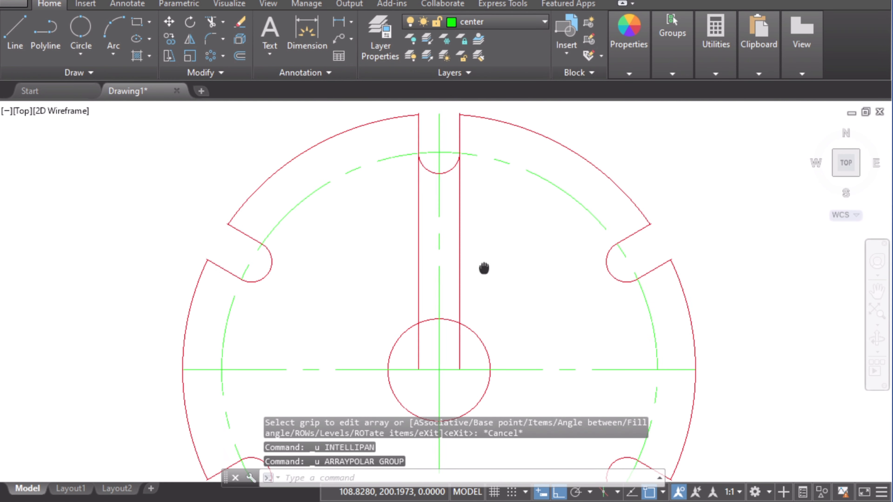
scroll(515, 222, "down", 1)
scroll(514, 225, "down", 2)
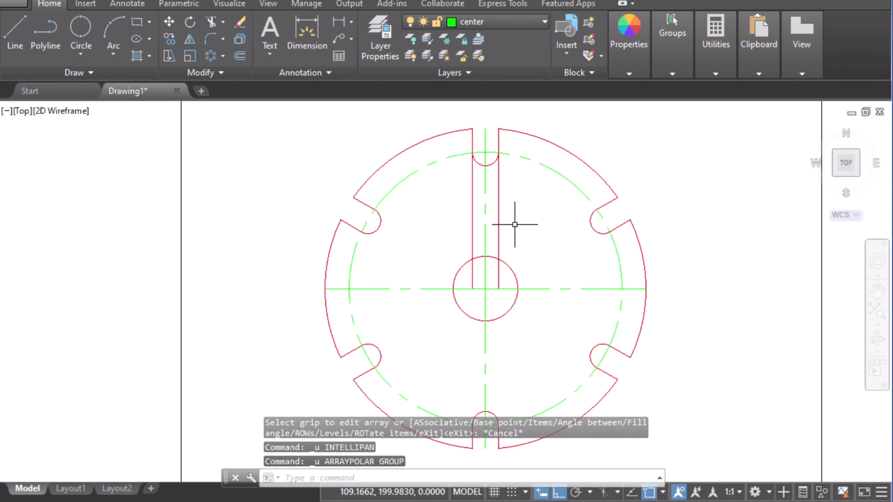
scroll(515, 224, "up", 3)
scroll(516, 225, "down", 1)
middle_click_drag(515, 226, 517, 274)
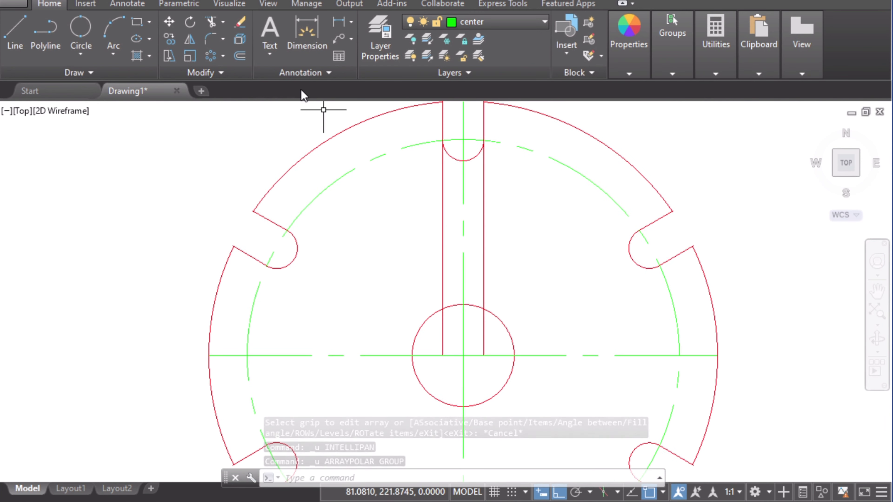
left_click(211, 57)
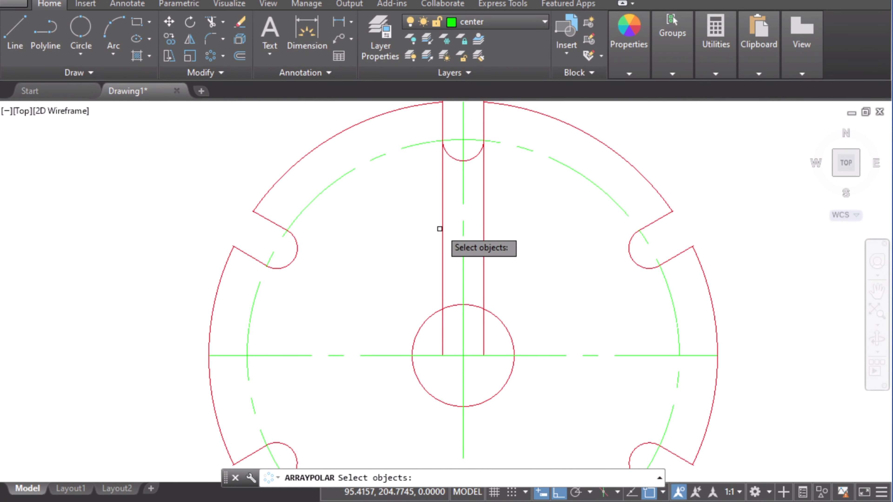
left_click(442, 227)
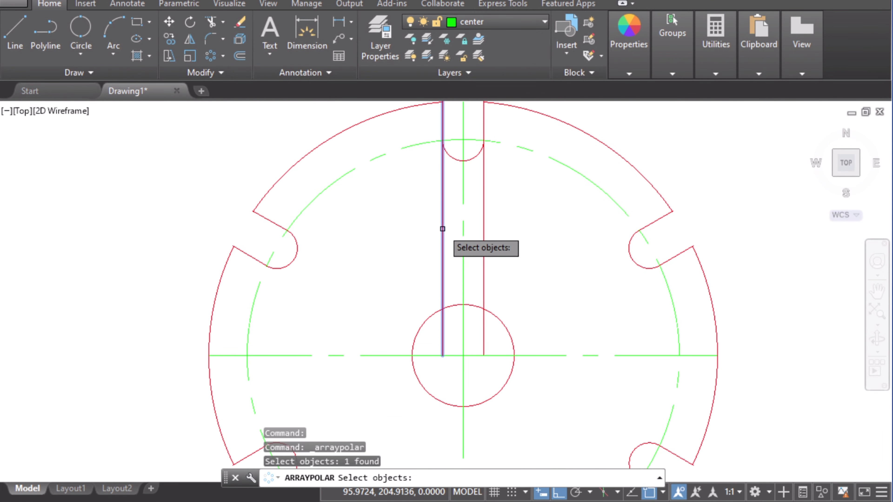
left_click(482, 226)
key("Return")
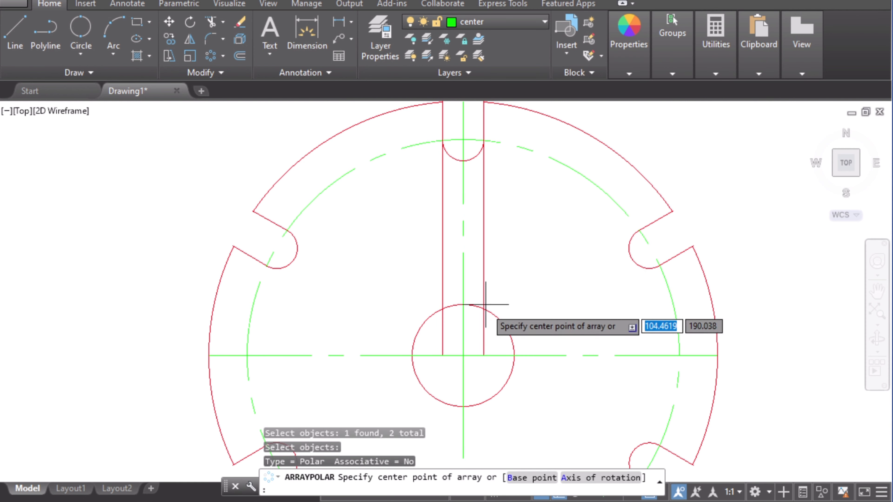
left_click(462, 355)
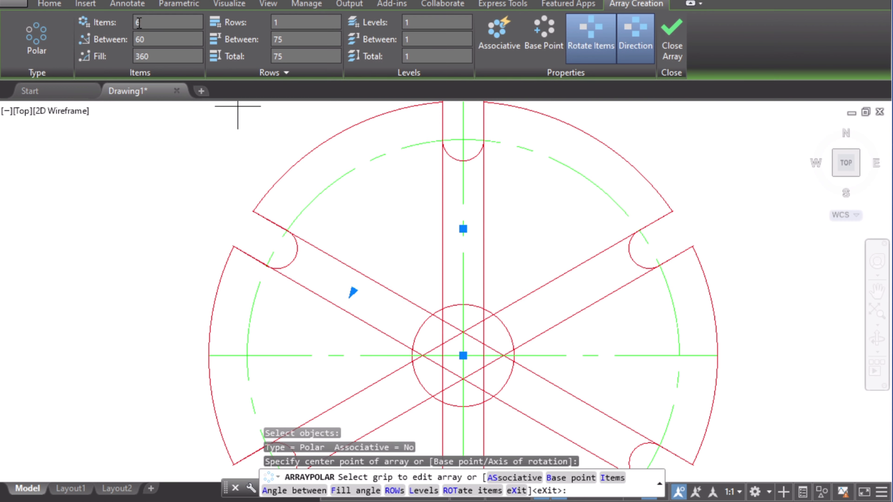
key("alt+Tab")
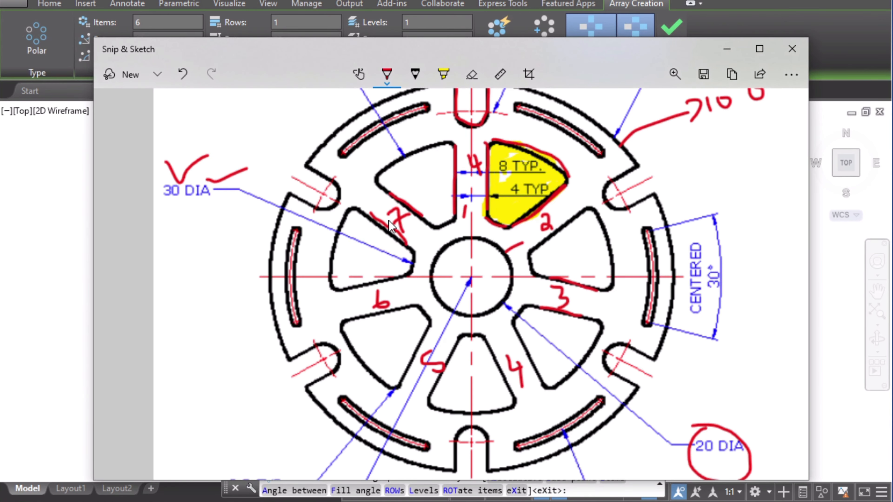
left_click(726, 49)
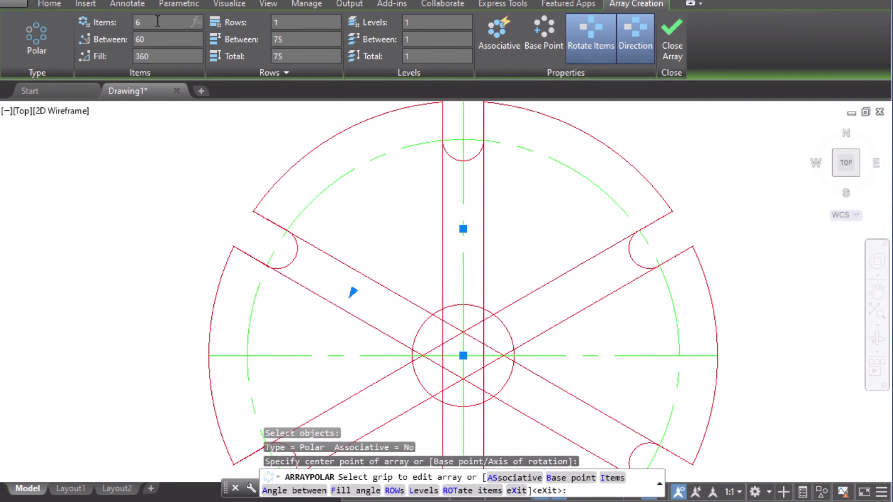
type("7")
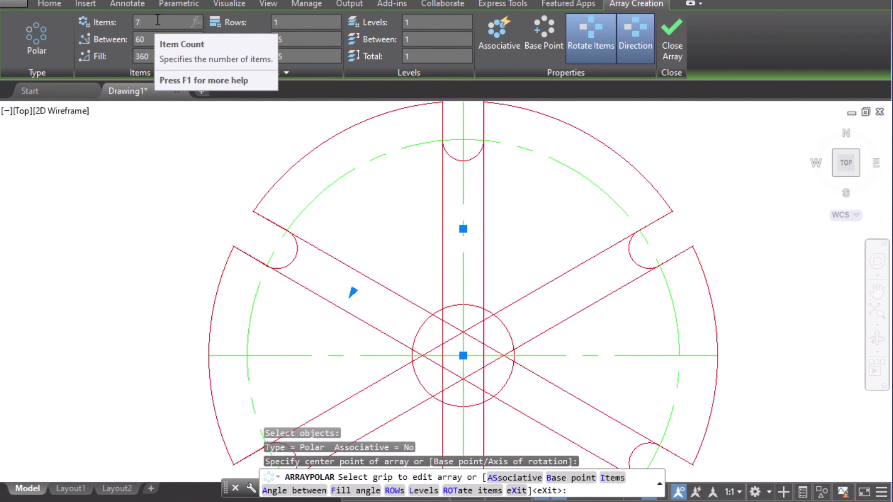
key("Return")
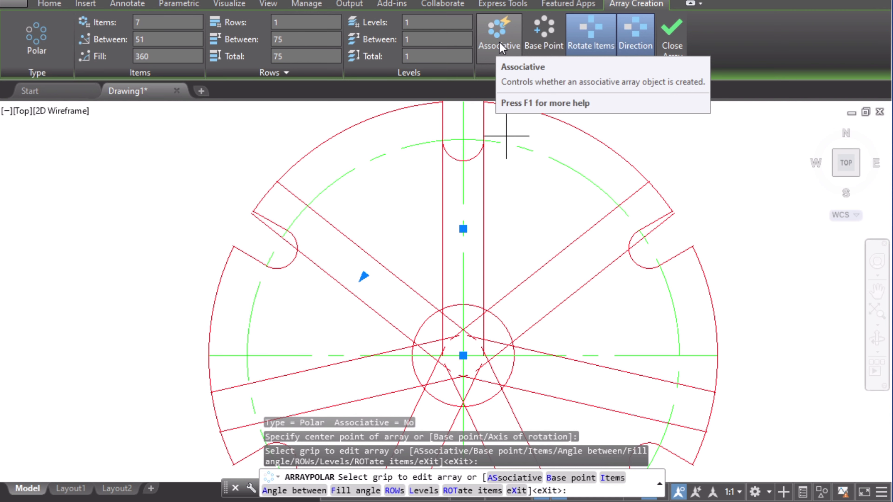
left_click(677, 44)
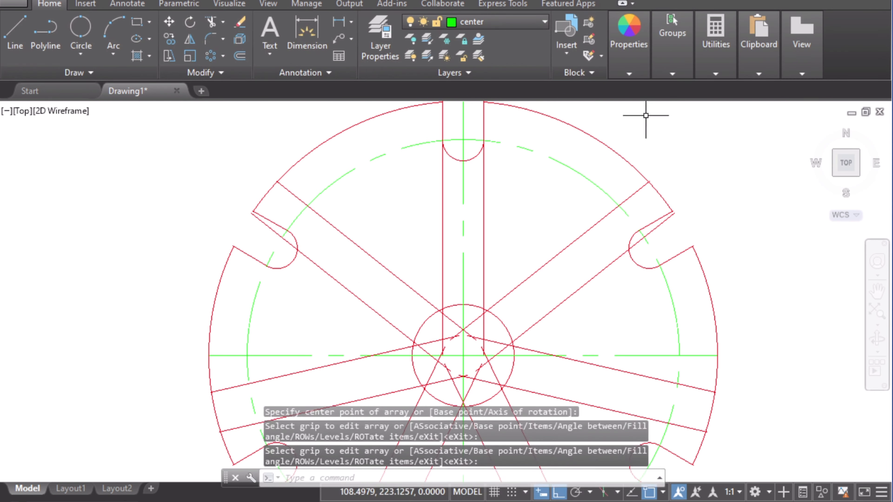
left_click(482, 185)
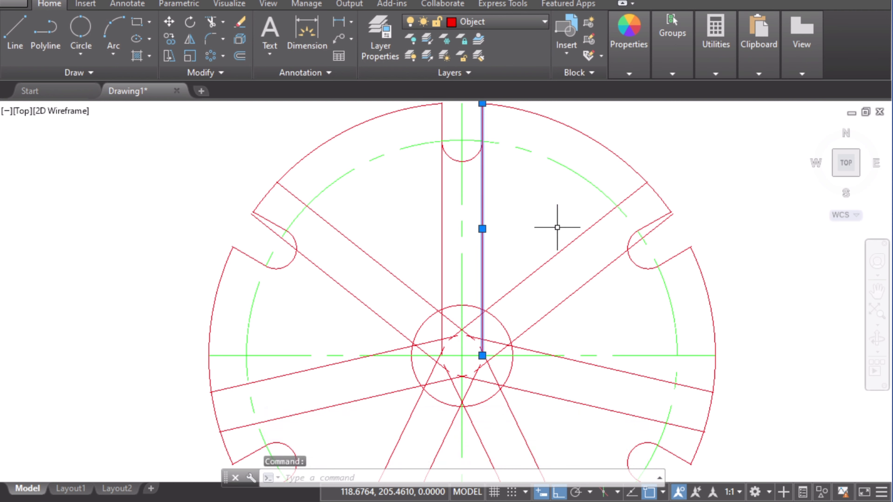
left_click(568, 243)
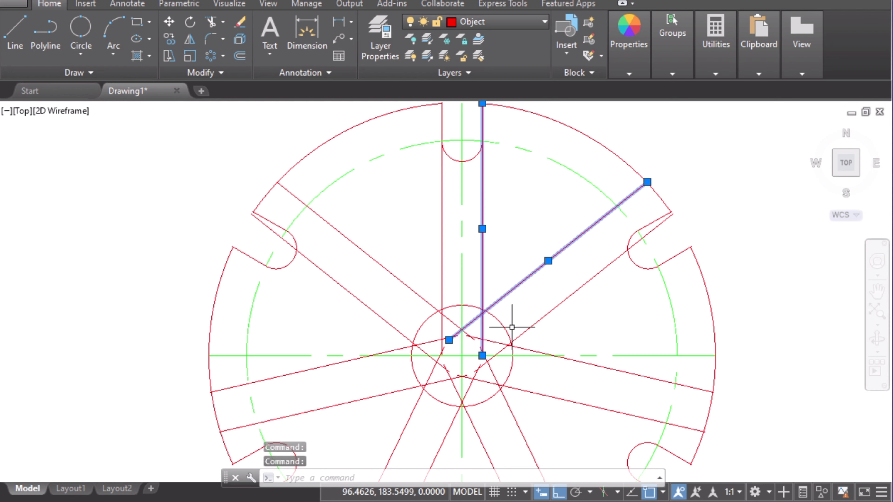
key("Escape")
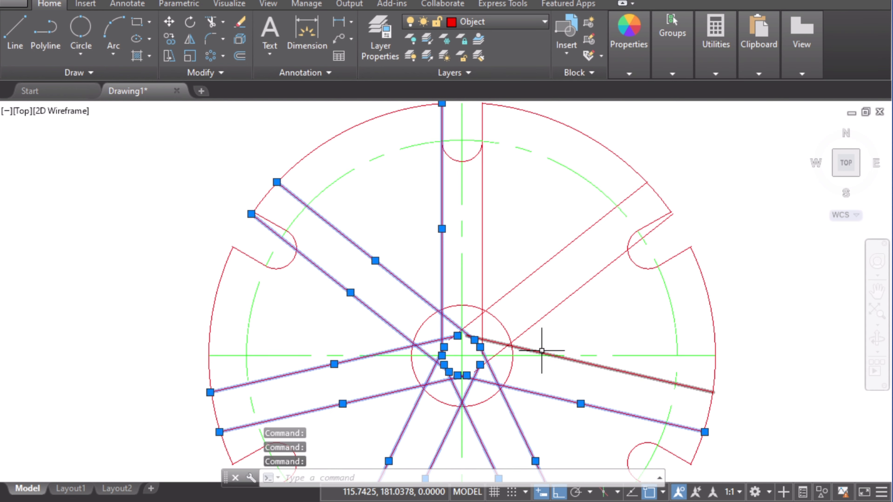
Step: Erase all the arrayed spoke lines, keeping only the original pair of offset lines
left_click(542, 351)
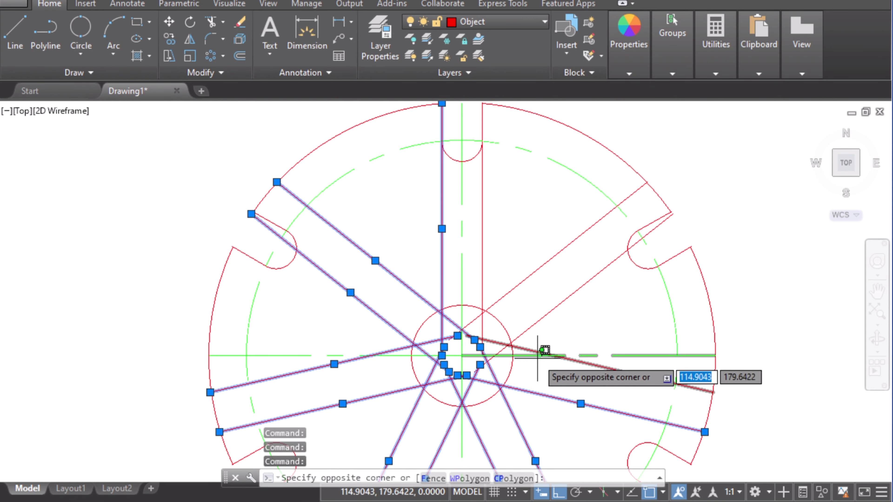
left_click(525, 346)
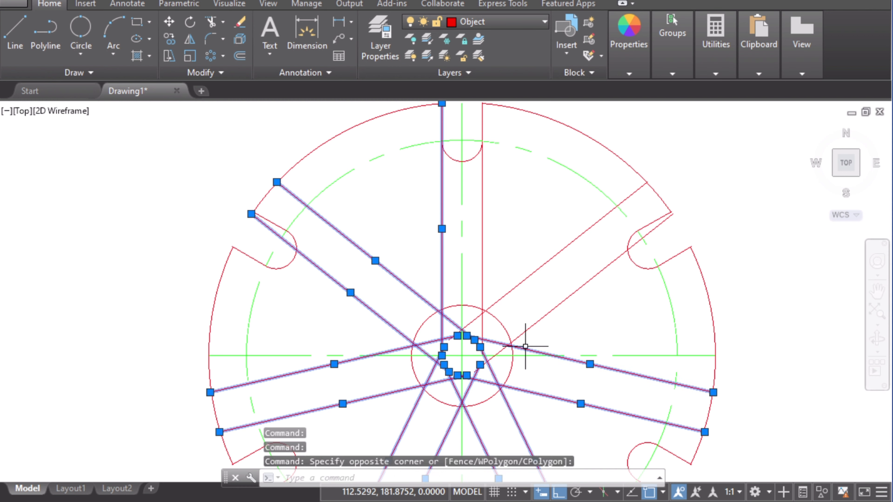
left_click(542, 314)
scroll(608, 329, "down", 2)
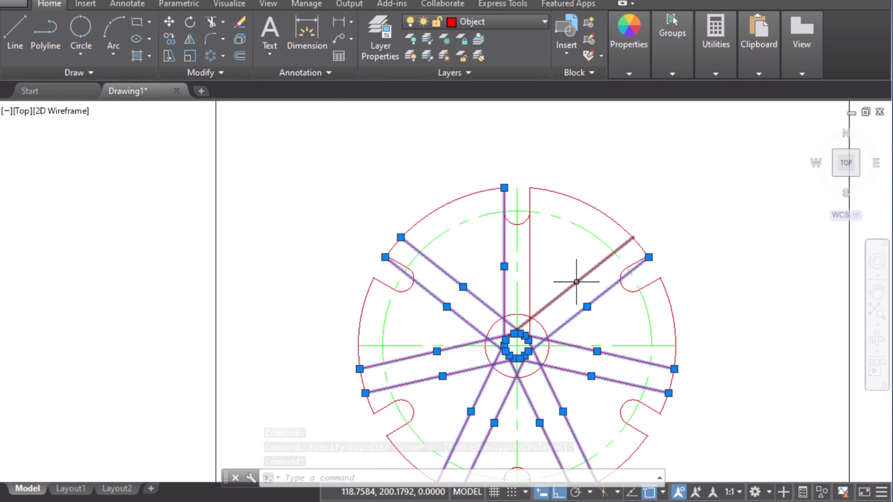
right_click(586, 306)
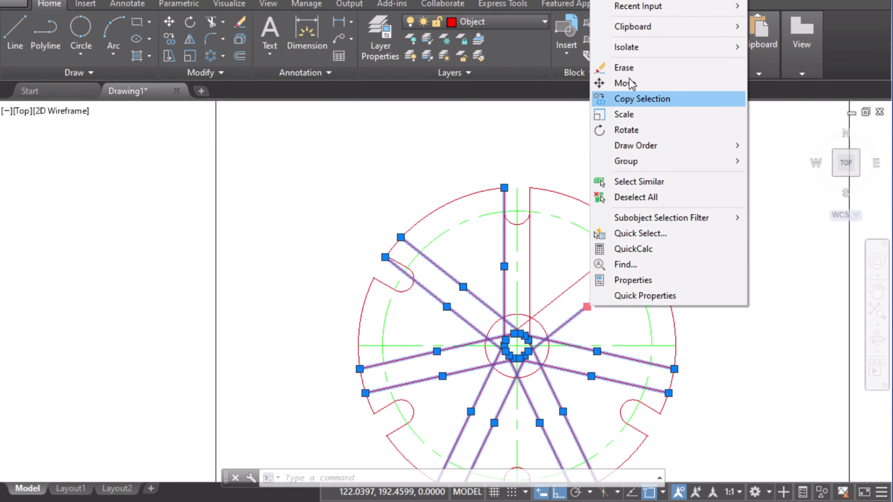
left_click(623, 67)
Step: Check the reference image, switch to the Object layer and draw a 70-diameter circle at the wheel centre
scroll(582, 277, "up", 2)
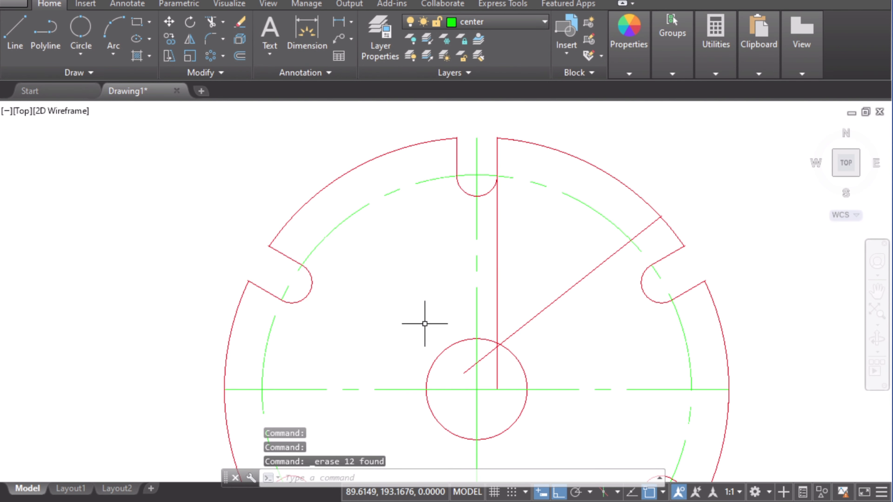
key("alt+Tab")
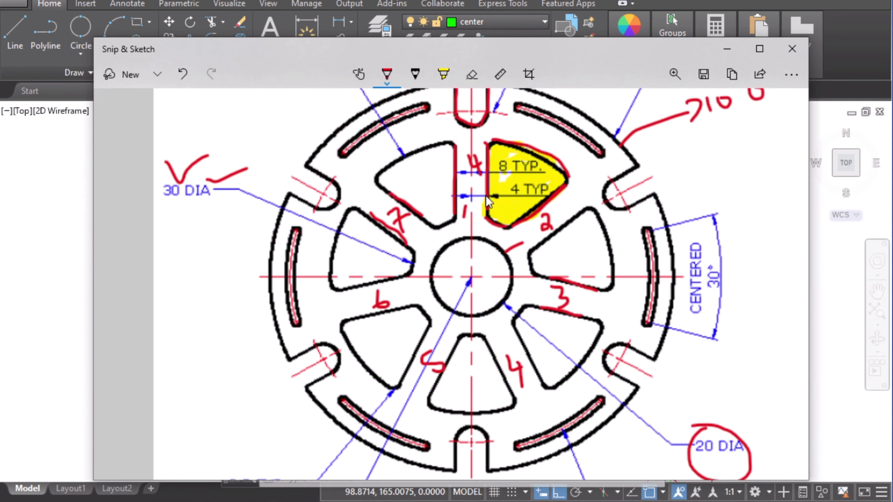
scroll(488, 203, "up", 2)
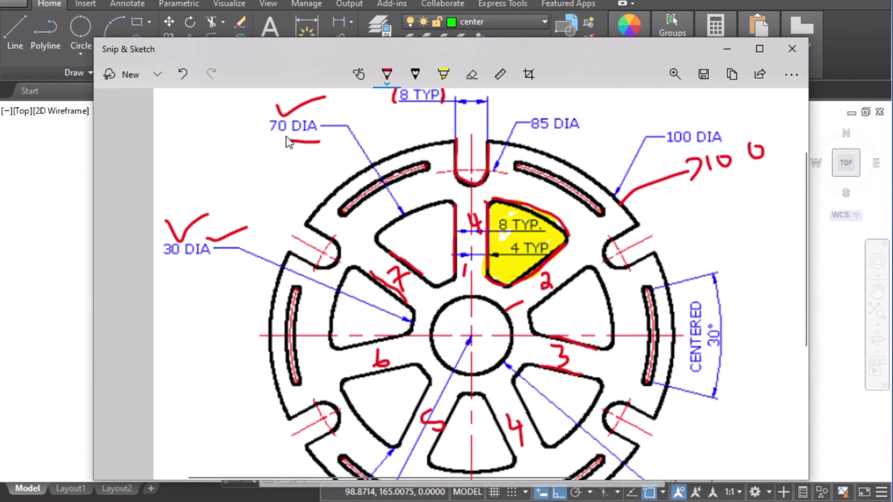
key("alt+Tab")
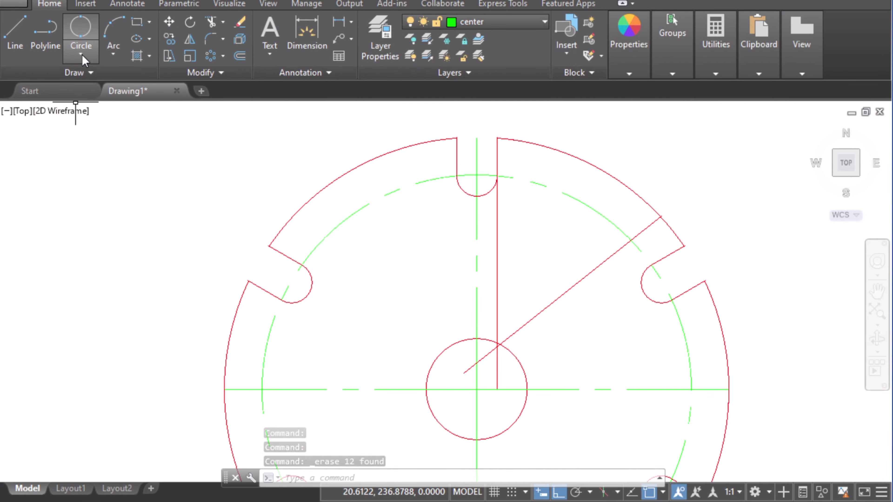
left_click(473, 29)
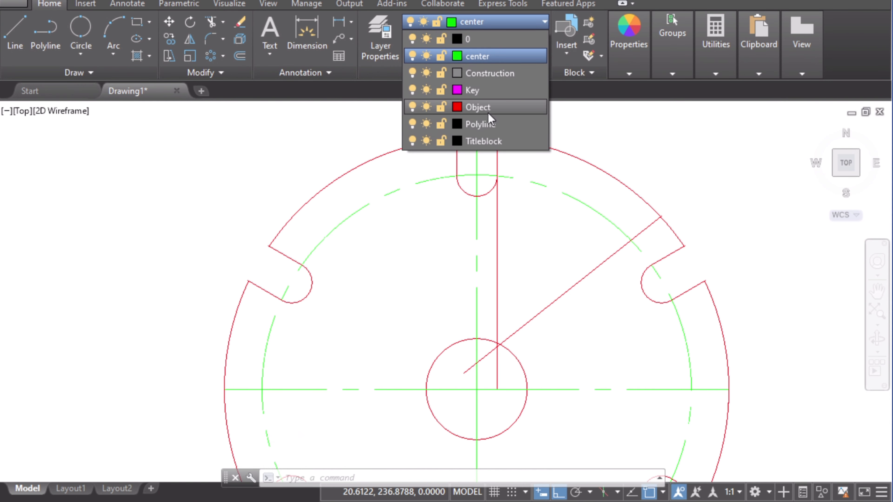
left_click(489, 103)
left_click(80, 52)
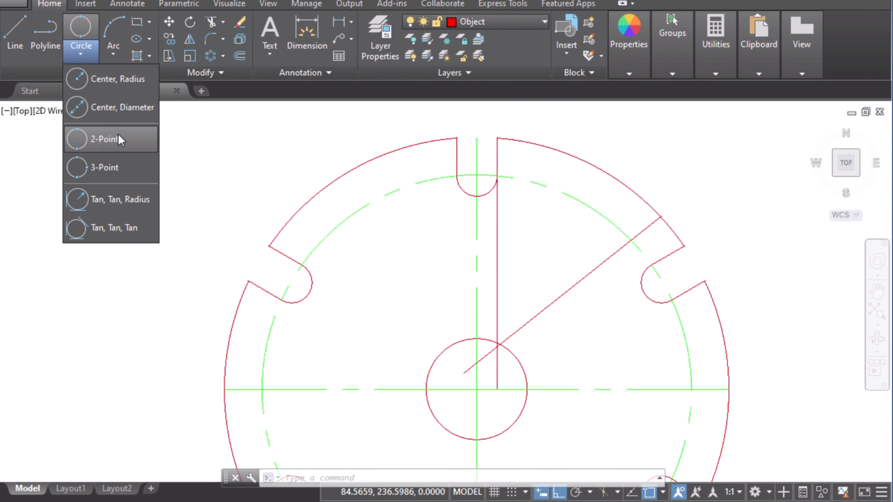
left_click(124, 108)
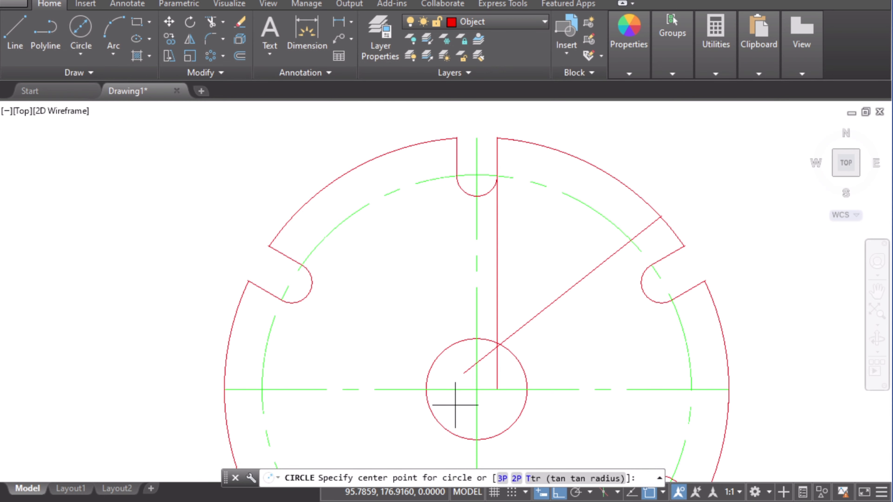
key("alt+Tab")
key("alt+Tab")
left_click(476, 389)
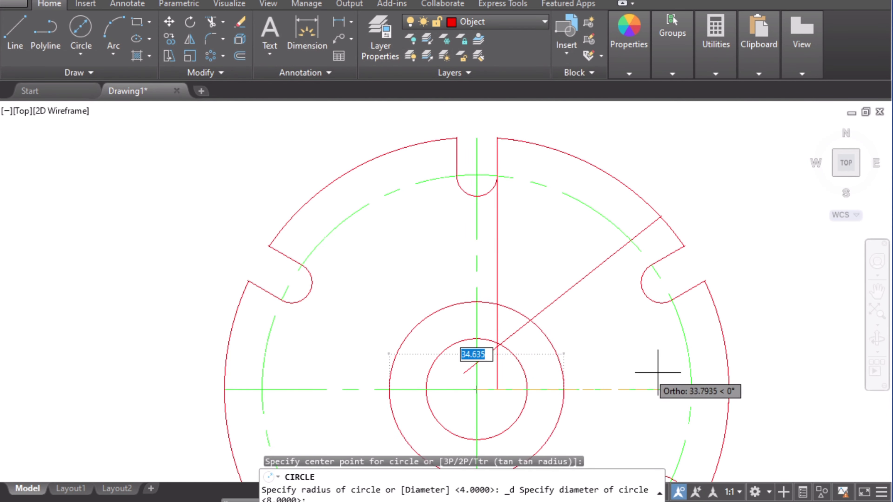
type("70")
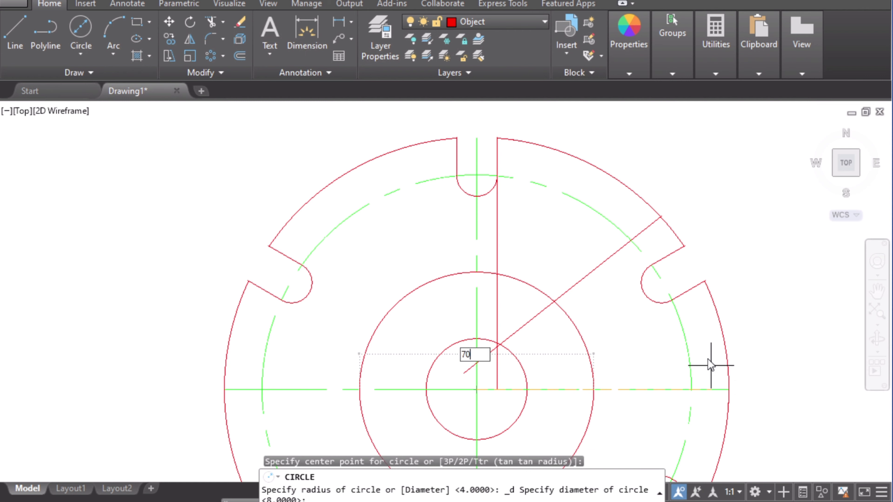
key("Return")
key("Return")
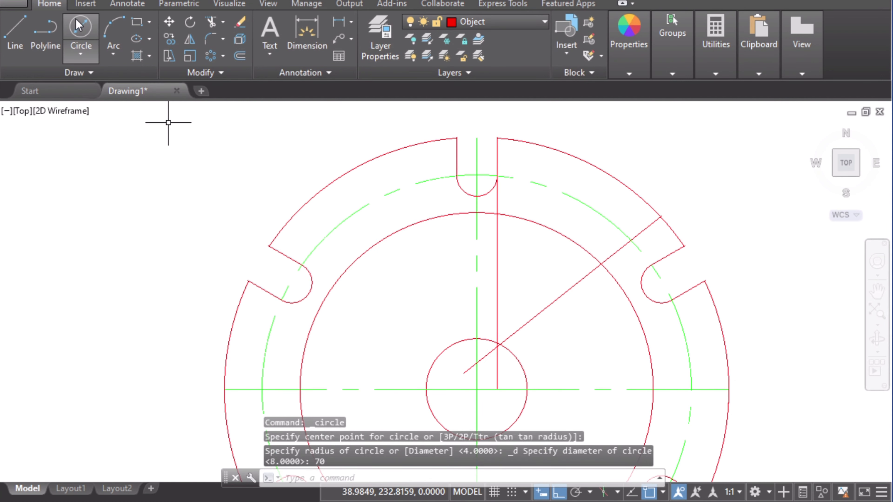
Step: Draw a 30-diameter circle at the wheel centre
left_click(476, 389)
key("d")
key("Return")
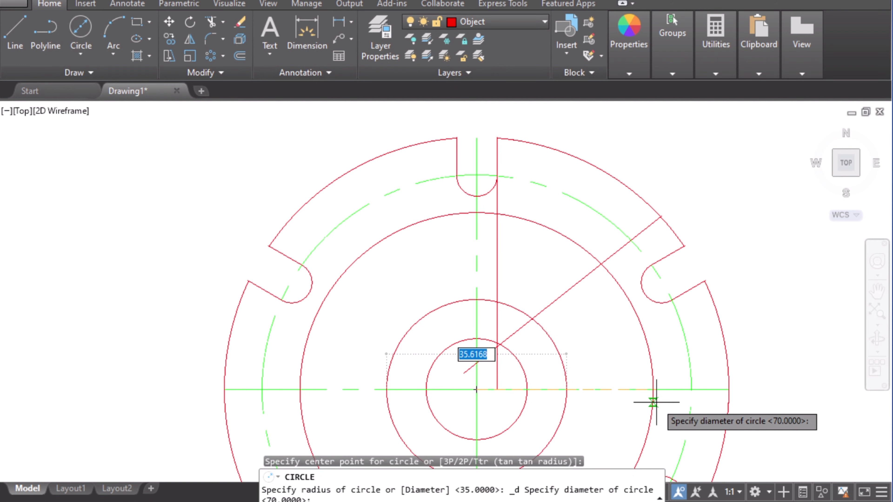
key("Return")
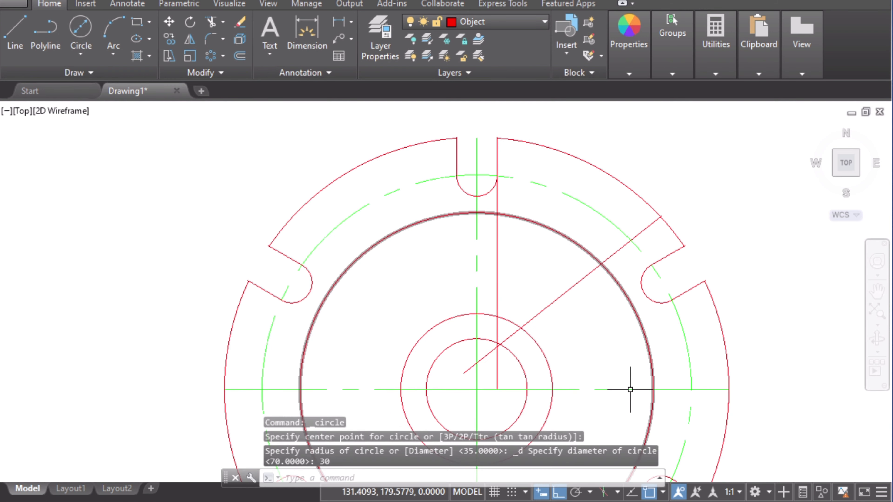
scroll(572, 332, "up", 3)
scroll(580, 334, "down", 3)
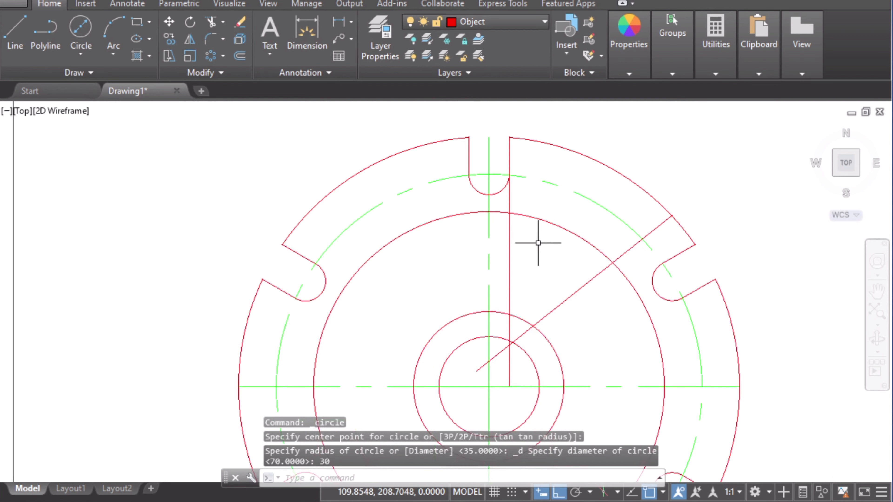
left_click(631, 262)
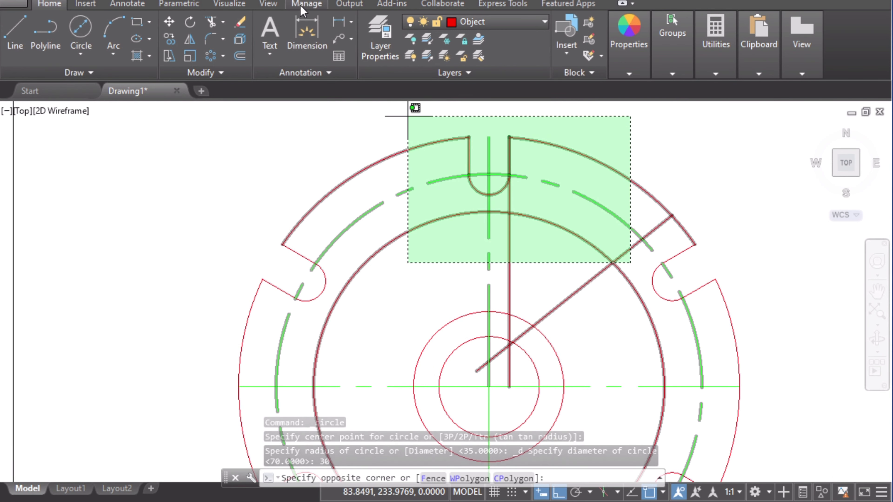
left_click(290, 154)
key("Escape")
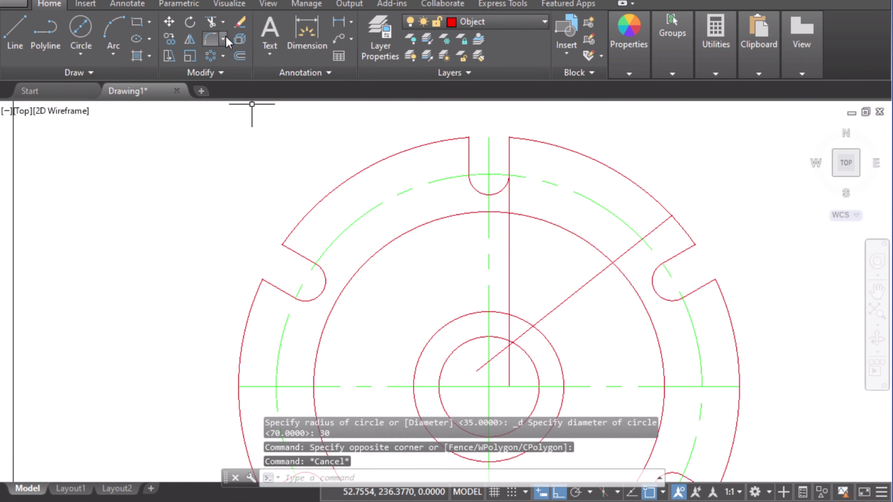
Step: Trim the 70 and 30 diameter circles using the two spoke lines as cutting edges, leaving arcs between them
left_click(211, 23)
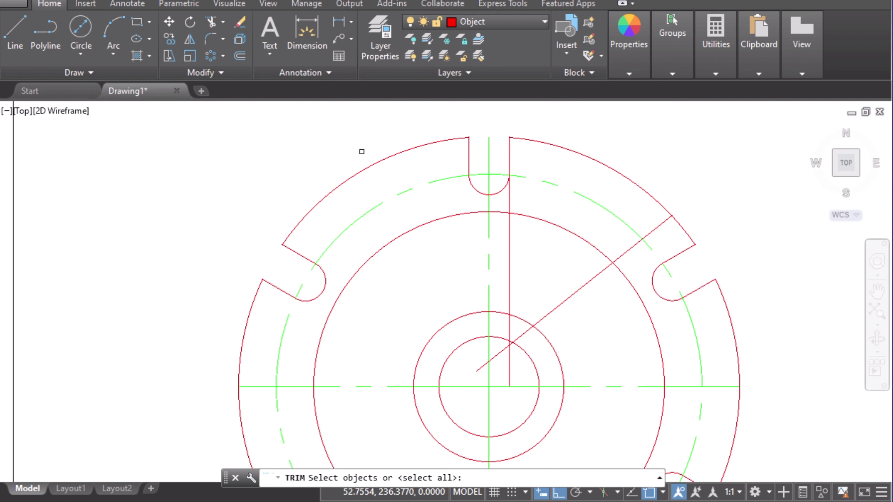
left_click(509, 265)
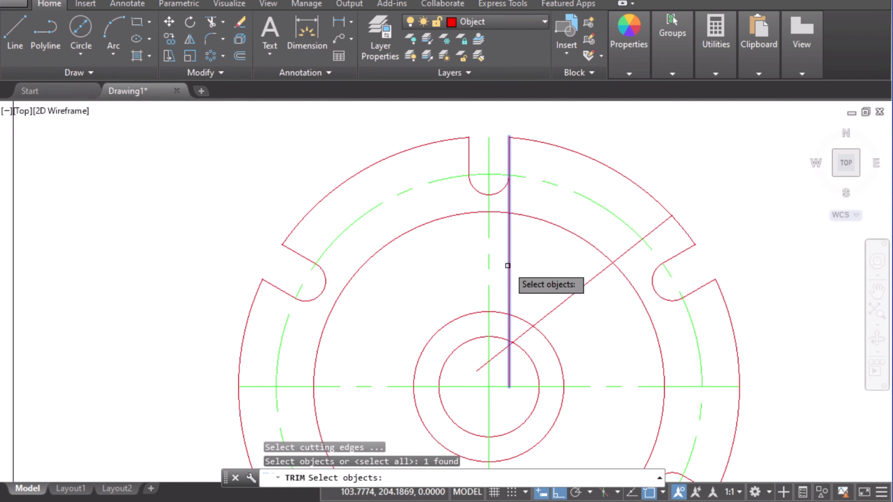
left_click(588, 286)
key("Return")
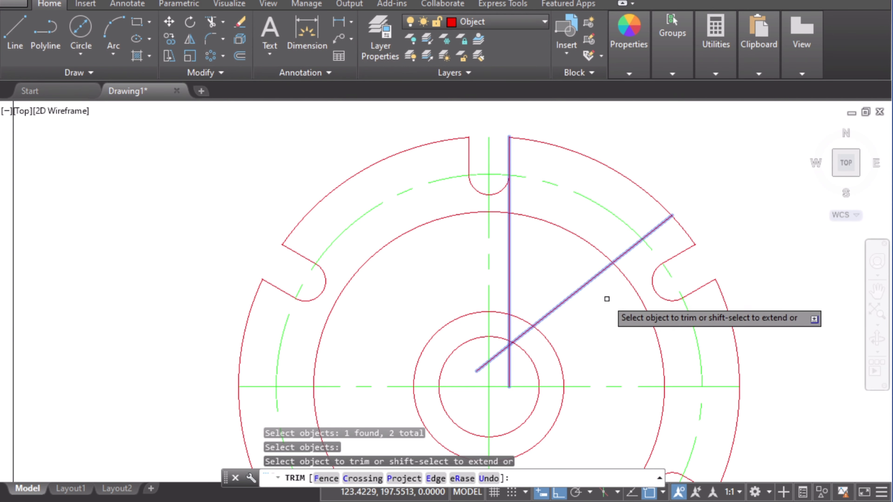
left_click(629, 285)
left_click(558, 345)
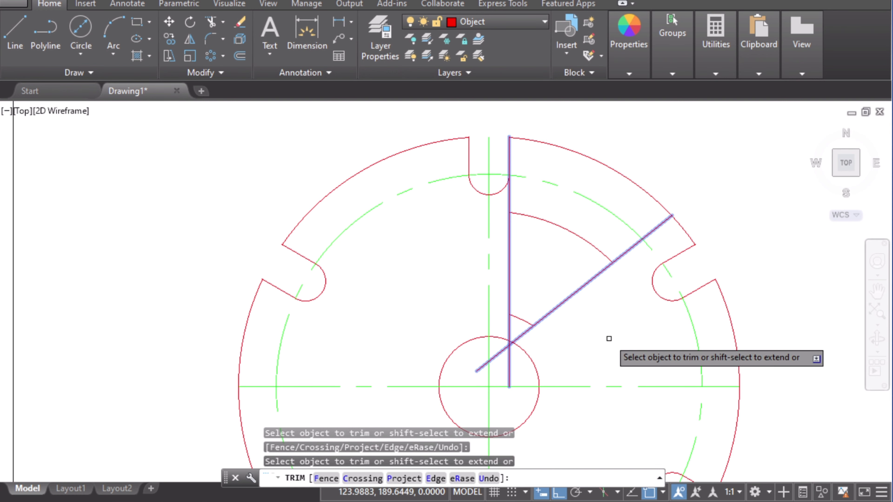
key("Escape")
Step: Circle the 2 R TYP. note on the reference image and return to the drawing
scroll(470, 220, "up", 2)
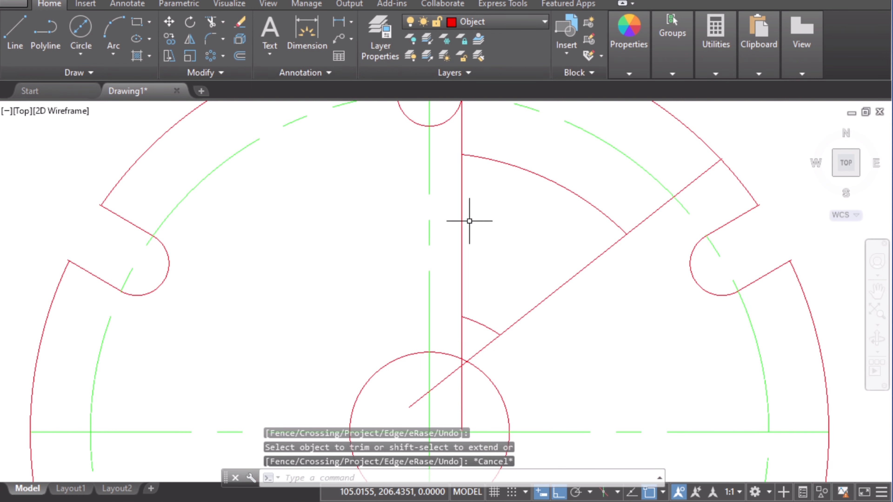
middle_click_drag(470, 219, 509, 275)
left_click(404, 501)
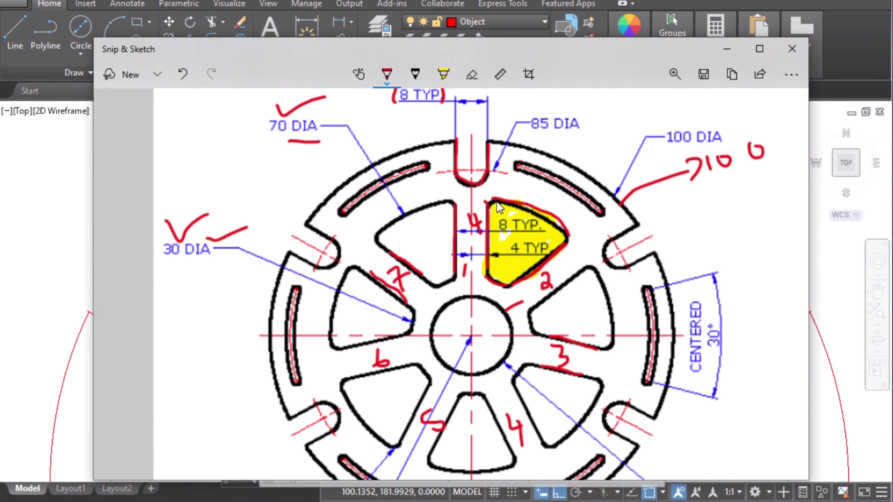
scroll(497, 204, "down", 5)
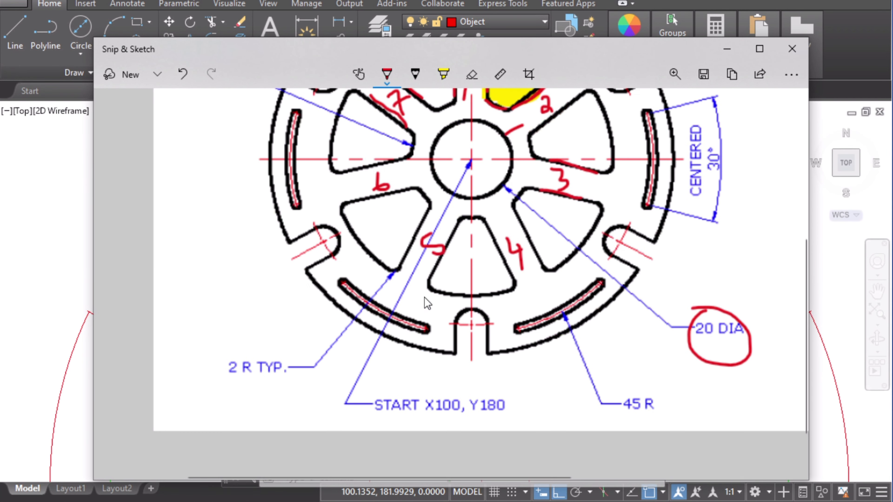
left_click_drag(204, 361, 281, 351)
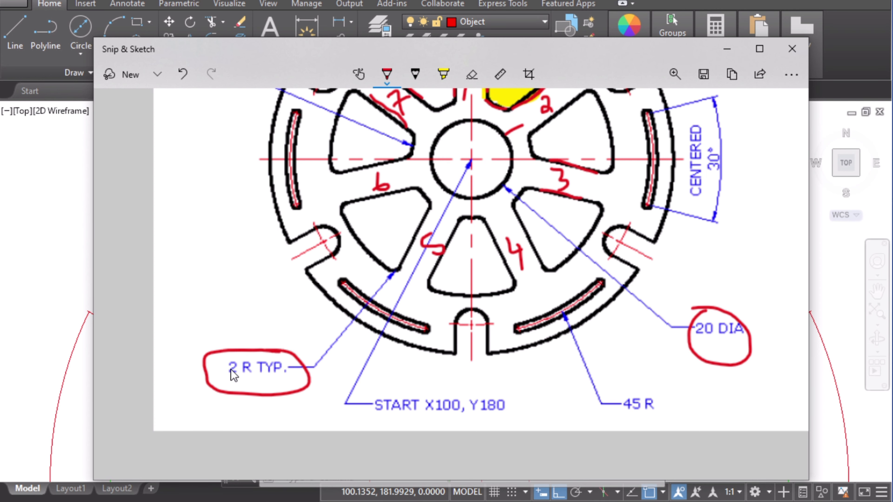
scroll(333, 374, "up", 3)
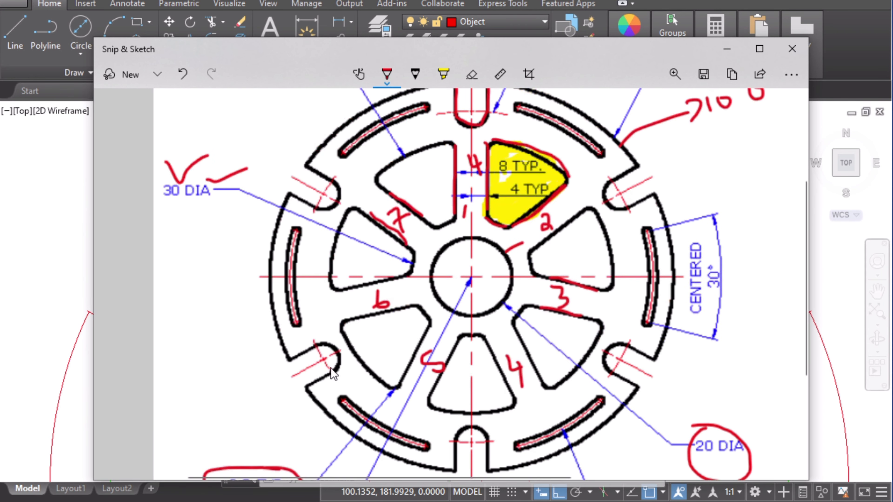
left_click(726, 49)
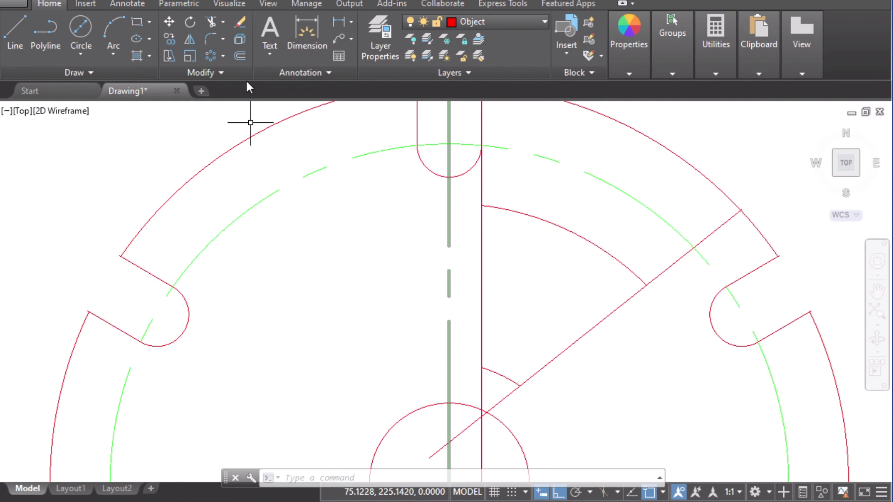
Step: Fillet the four corners of the spoke cutout with a 2 mm radius, using trim mode and multiple selections
left_click(207, 38)
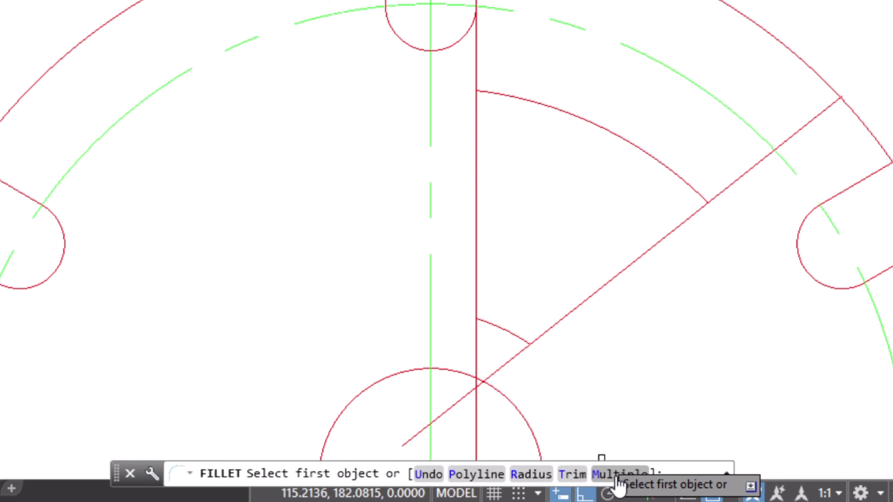
left_click(618, 474)
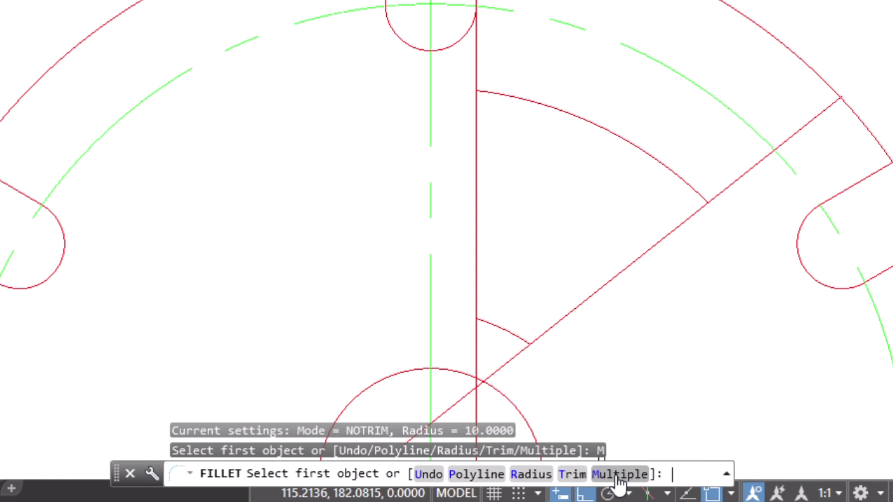
left_click(572, 475)
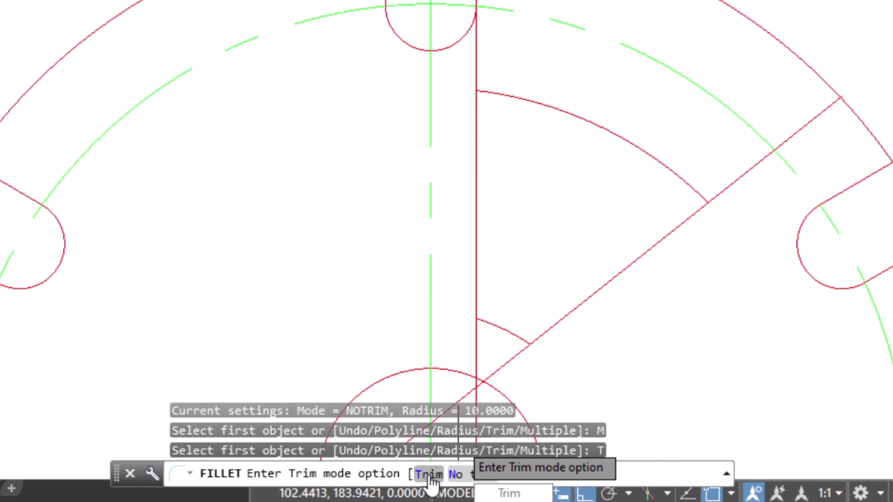
left_click(428, 474)
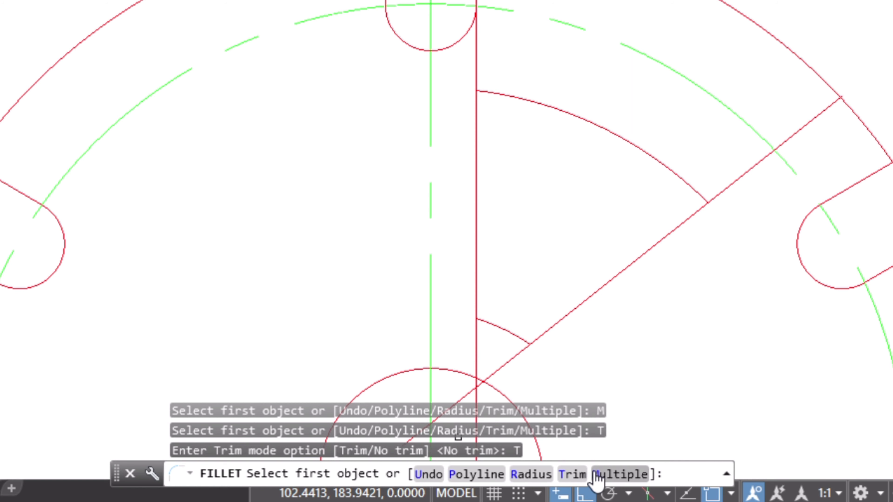
left_click(532, 475)
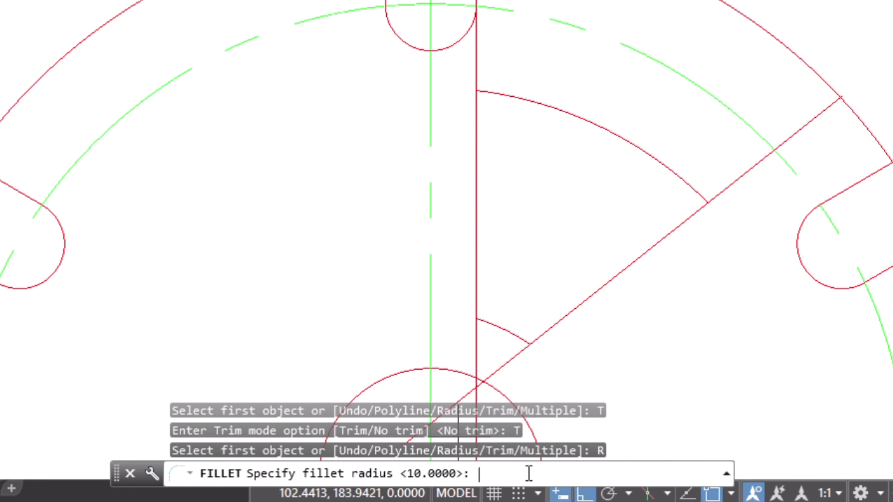
key("Return")
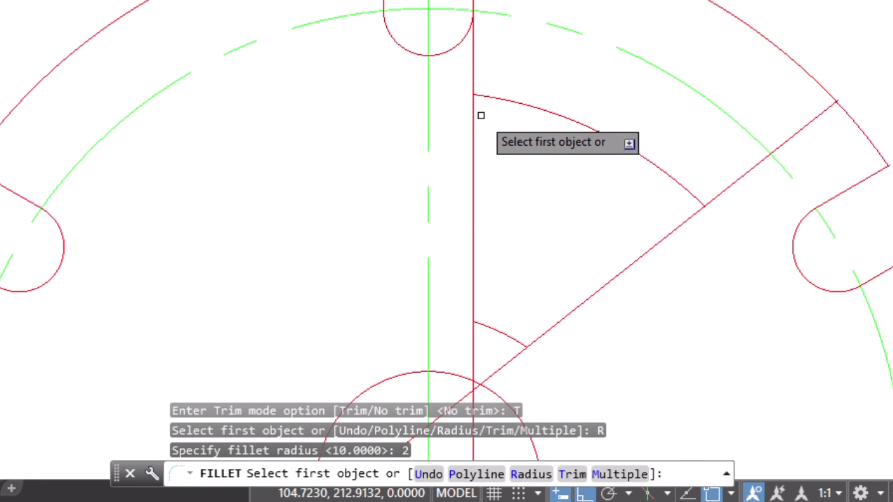
left_click(474, 114)
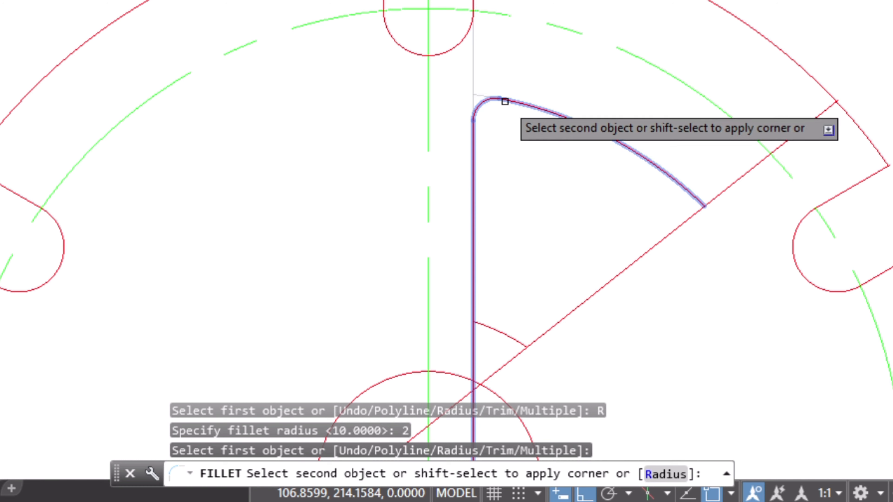
left_click(504, 100)
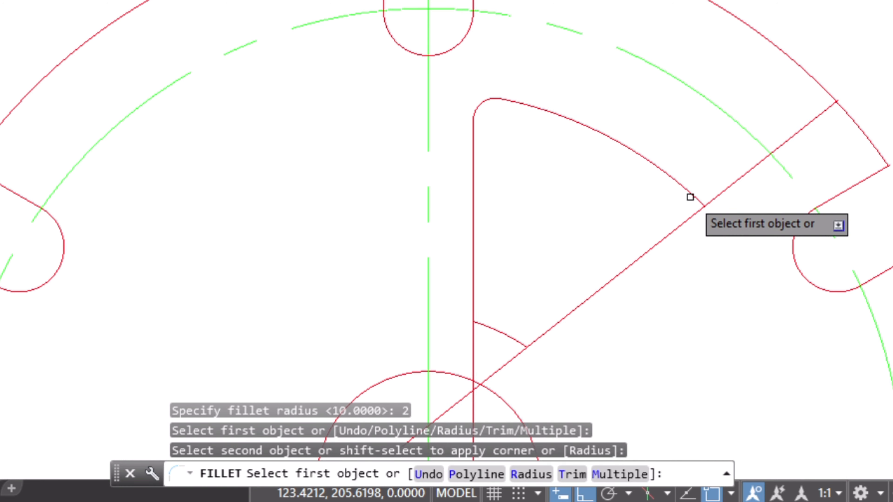
left_click(685, 191)
left_click(680, 224)
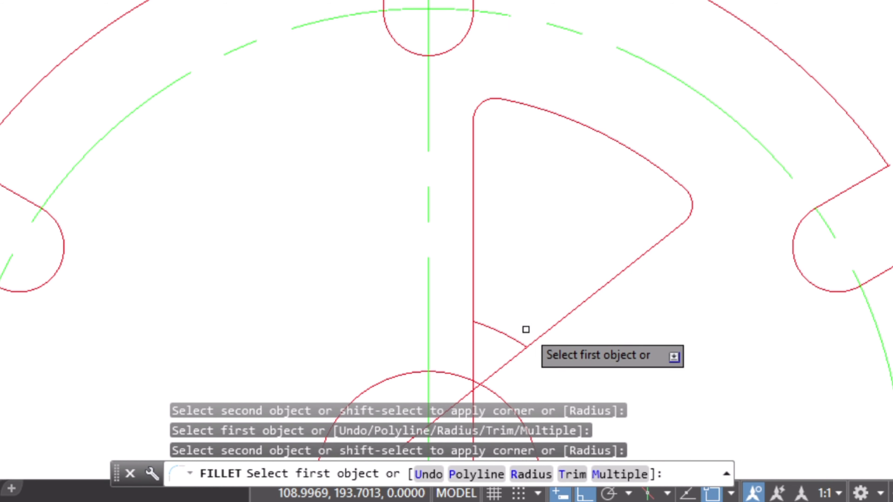
left_click(551, 329)
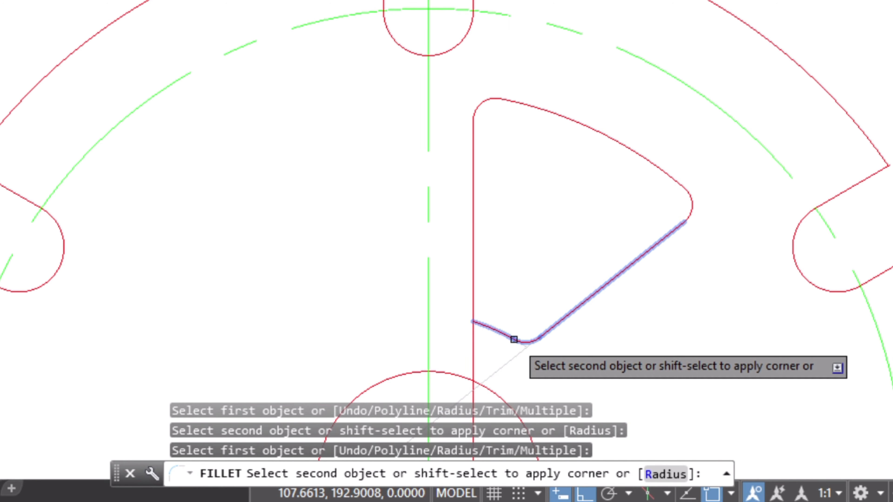
left_click(514, 339)
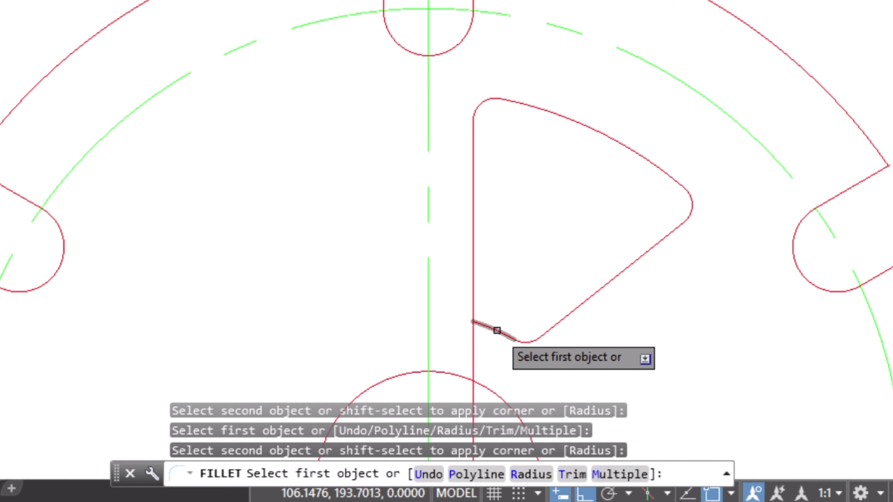
left_click(496, 329)
left_click(474, 296)
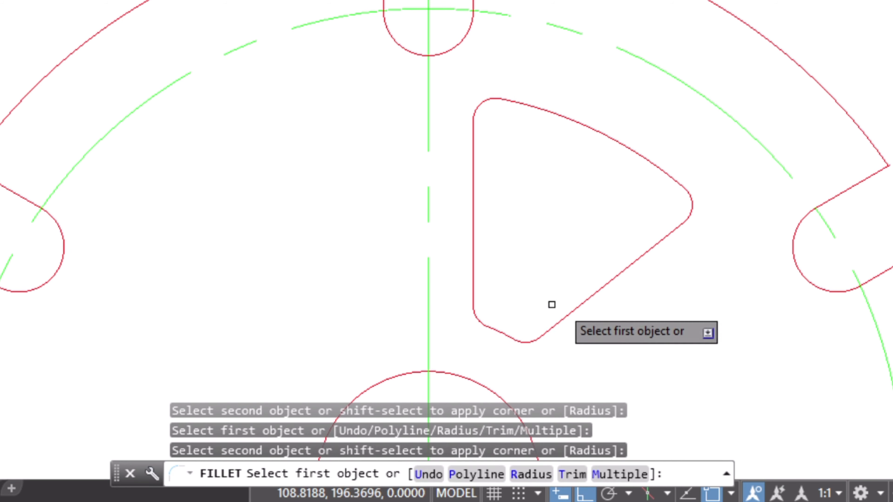
key("Escape")
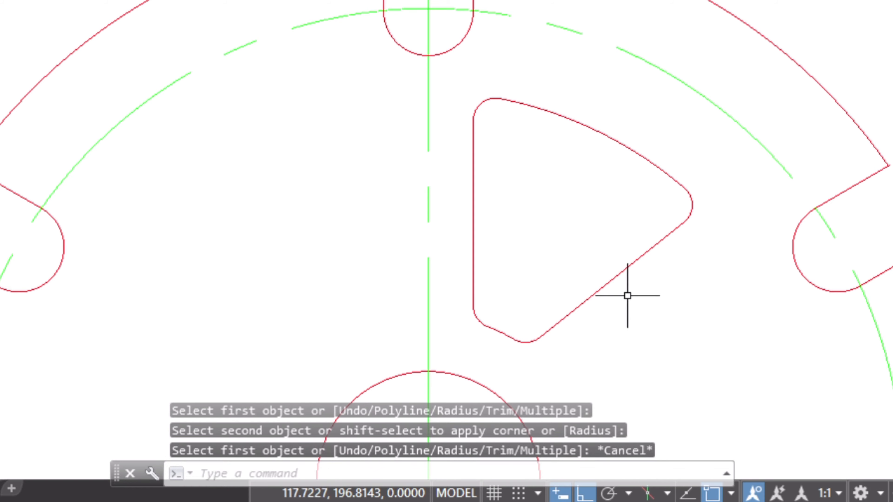
Step: Create a polar array of the filleted spoke cutout about the wheel centre
scroll(631, 295, "down", 4)
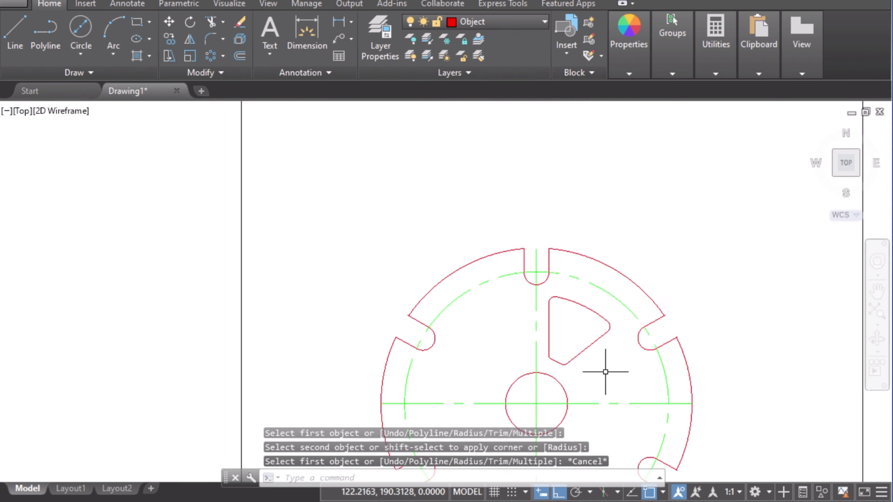
middle_click_drag(605, 372, 585, 271)
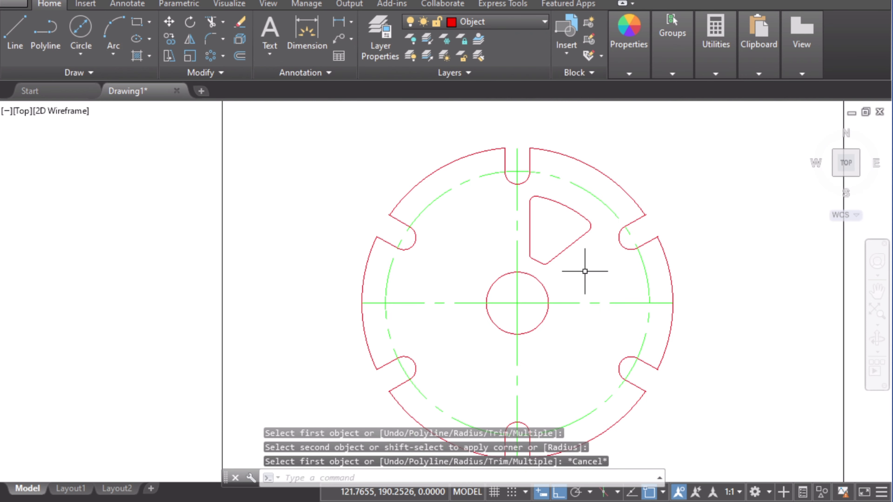
left_click(210, 55)
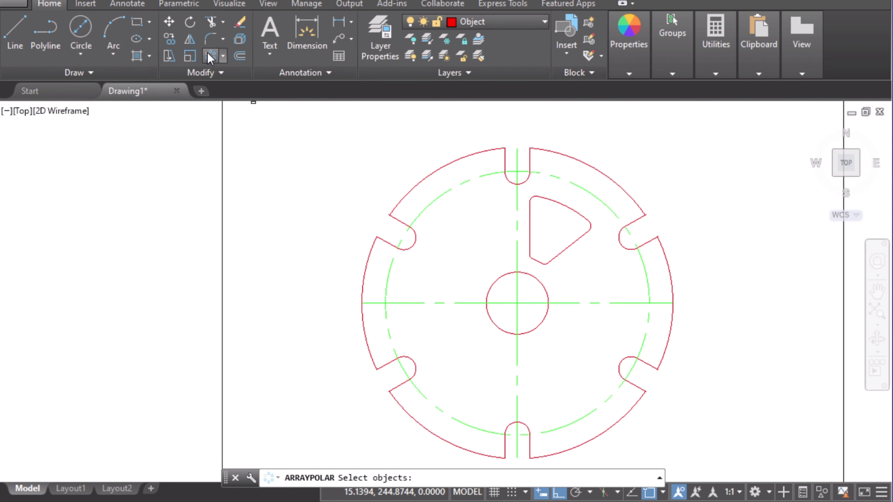
scroll(530, 200, "up", 2)
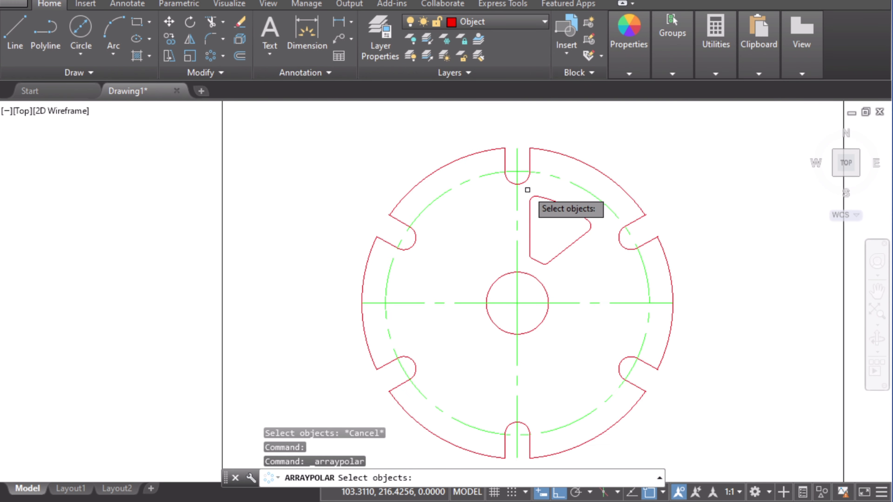
left_click(527, 191)
left_click(603, 268)
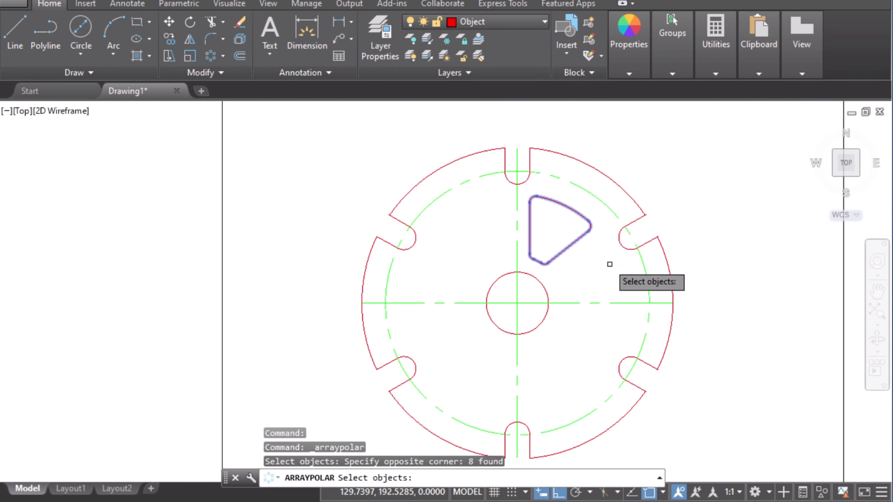
key("Return")
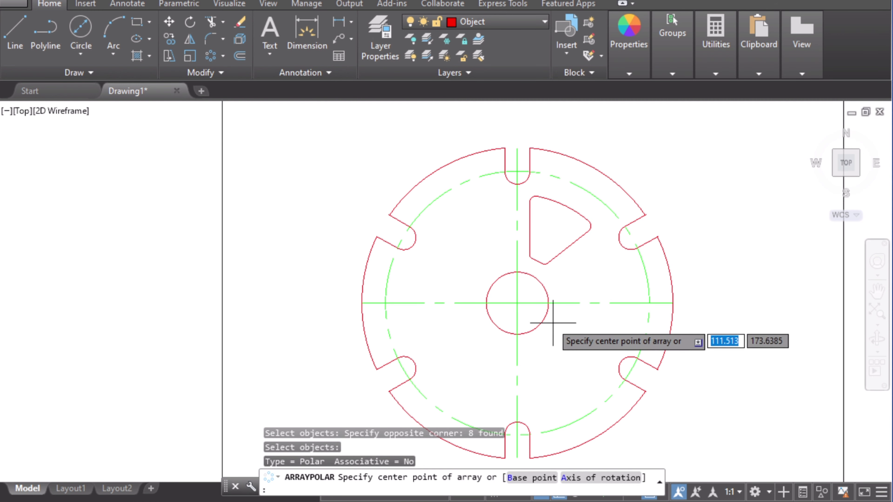
left_click(516, 302)
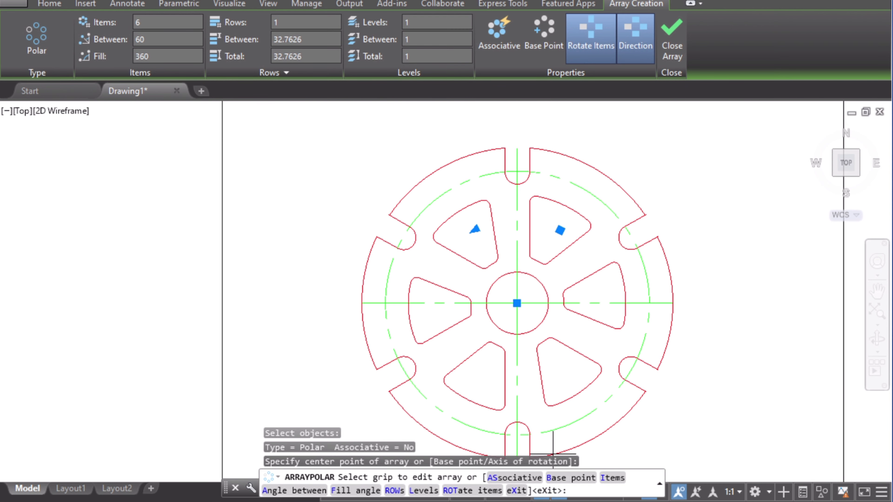
Step: Check the reference image, then set the polar array to 7 items and close the array
left_click(510, 501)
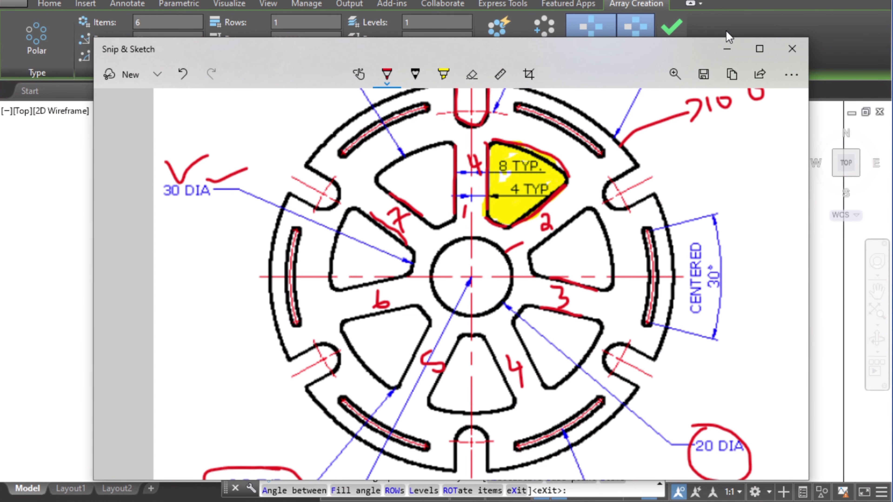
left_click(726, 51)
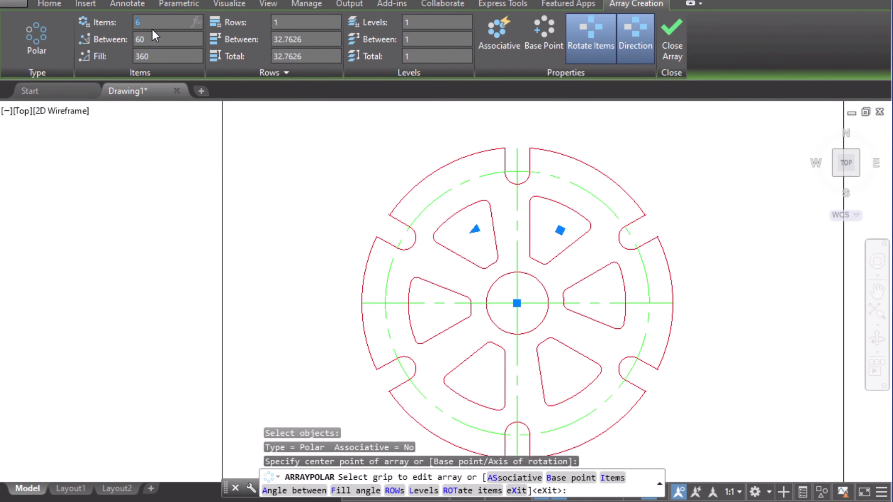
type("7")
key("Return")
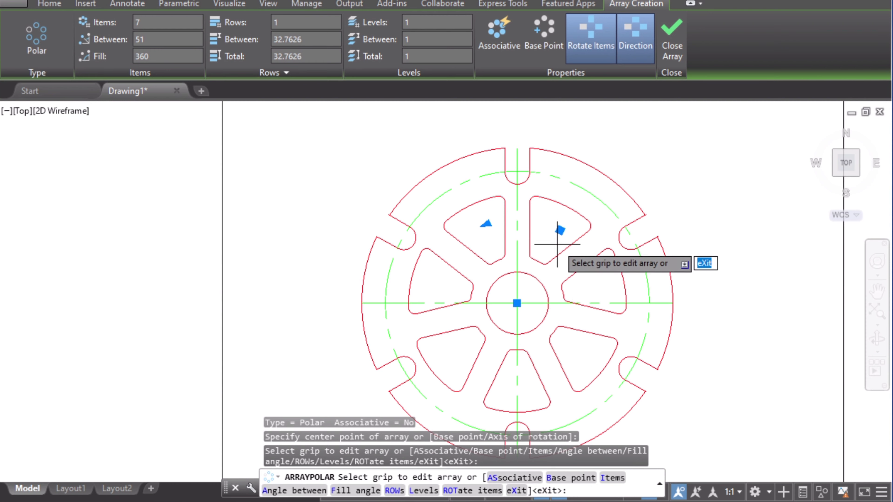
left_click(673, 53)
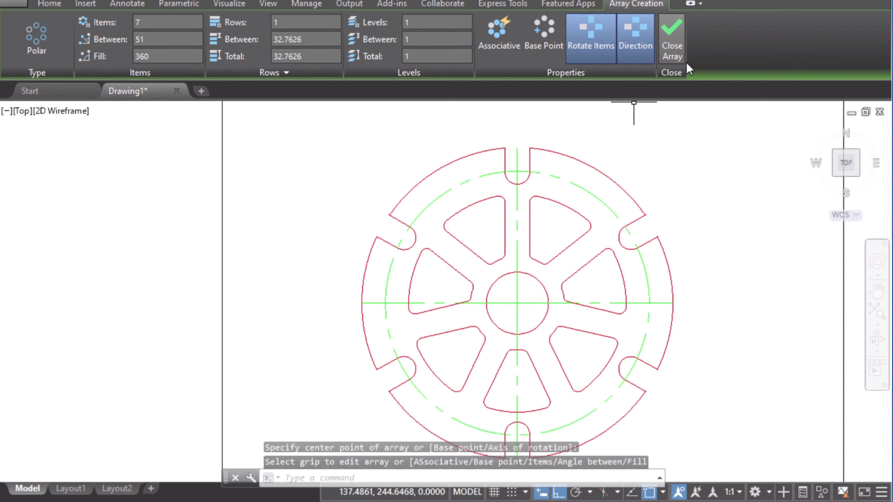
Step: Highlight the arc slot and the 45 R note on the reference image and return to the drawing
mouse_move(675, 316)
middle_mouse_down()
mouse_move(757, 236)
mouse_move(763, 279)
middle_mouse_up()
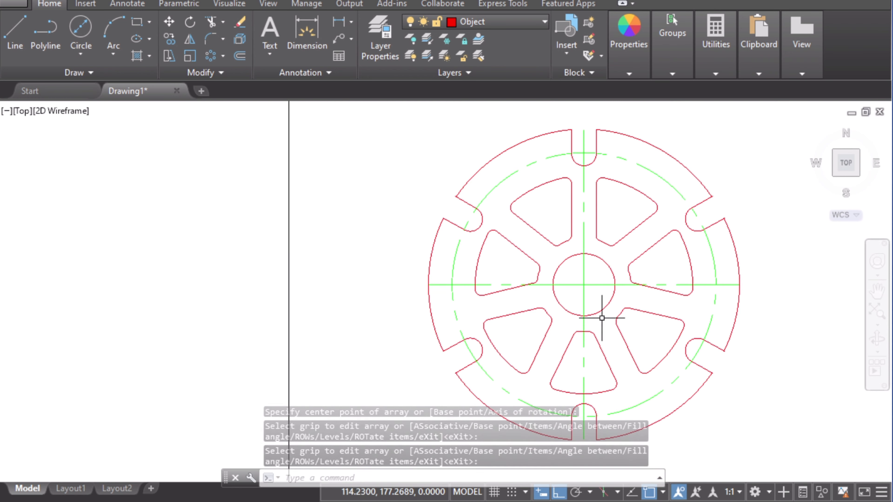
left_click(288, 501)
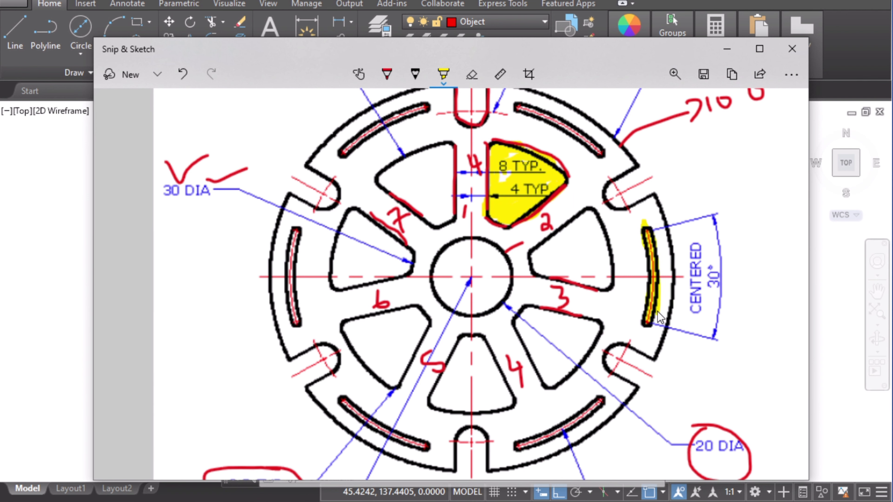
left_click_drag(656, 311, 662, 250)
scroll(623, 340, "down", 5)
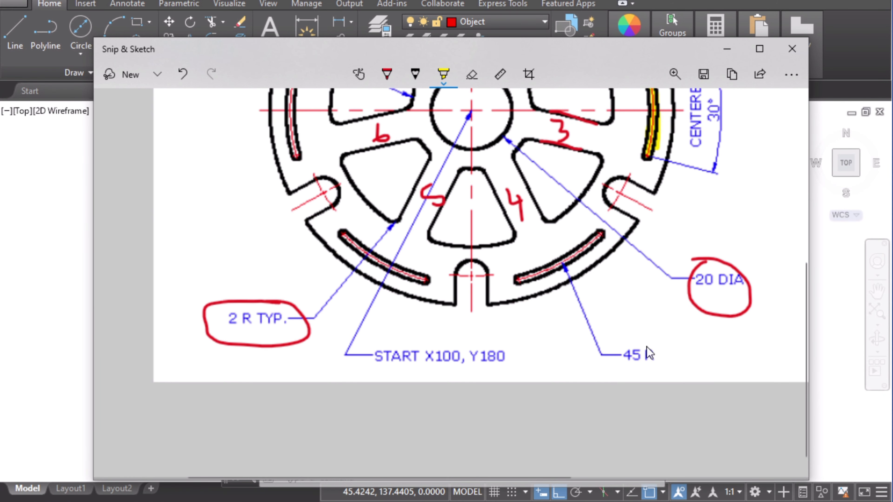
left_click_drag(629, 341, 653, 346)
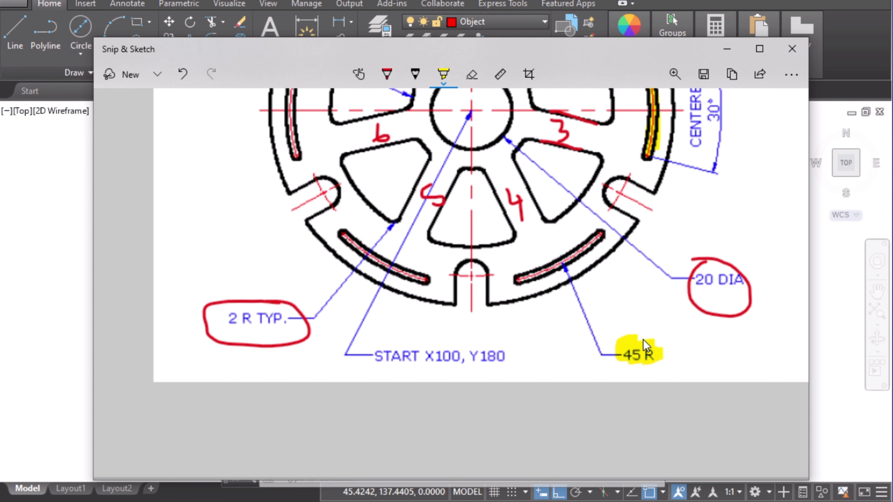
left_click(40, 175)
Step: Make the center layer current
left_click(474, 23)
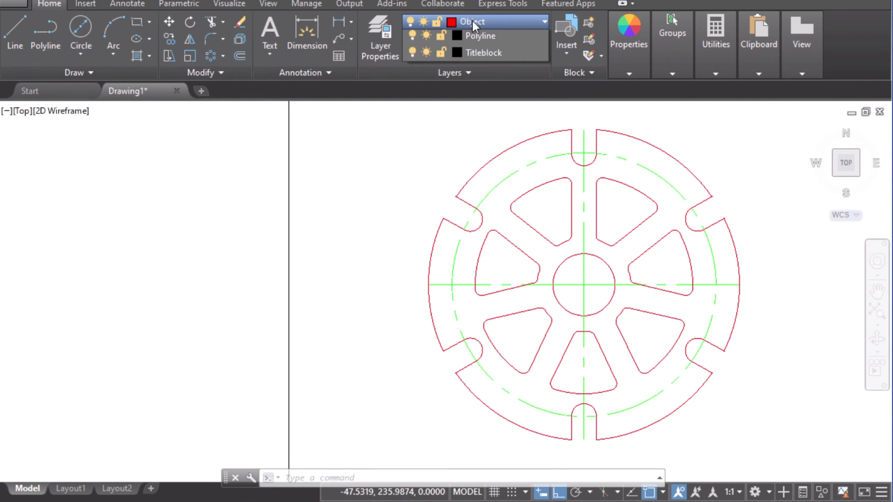
left_click(475, 57)
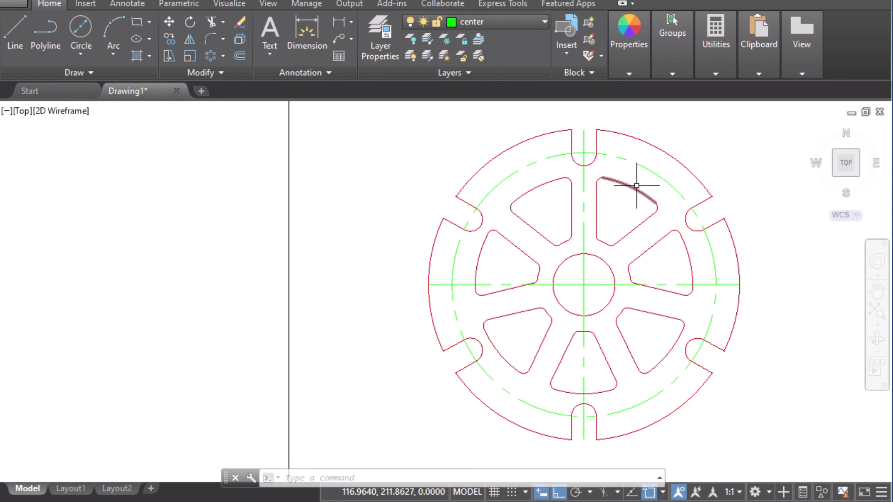
middle_click_drag(633, 189, 555, 214)
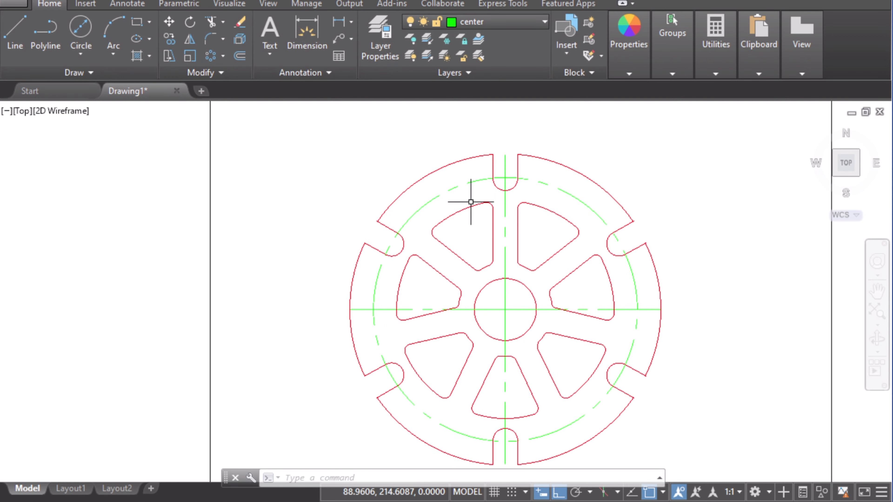
key("Escape")
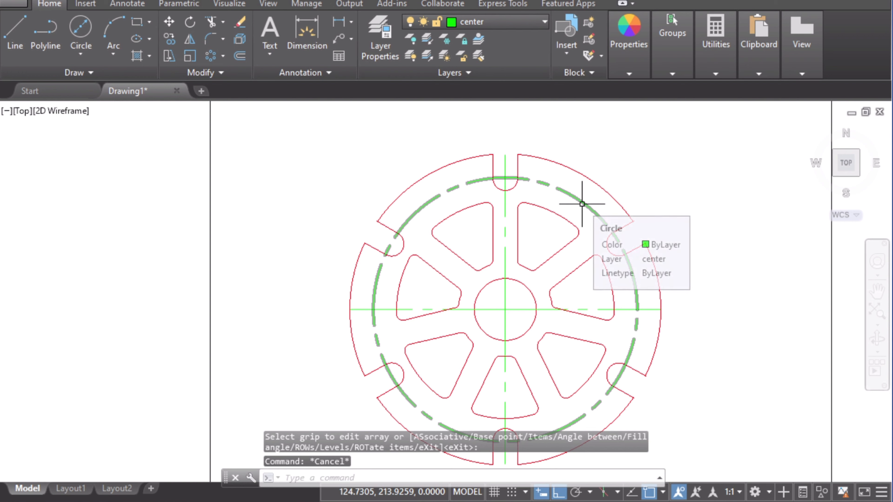
Step: Trim the dashed centre-line circle away between the wheel's notches
key("ctrl+a")
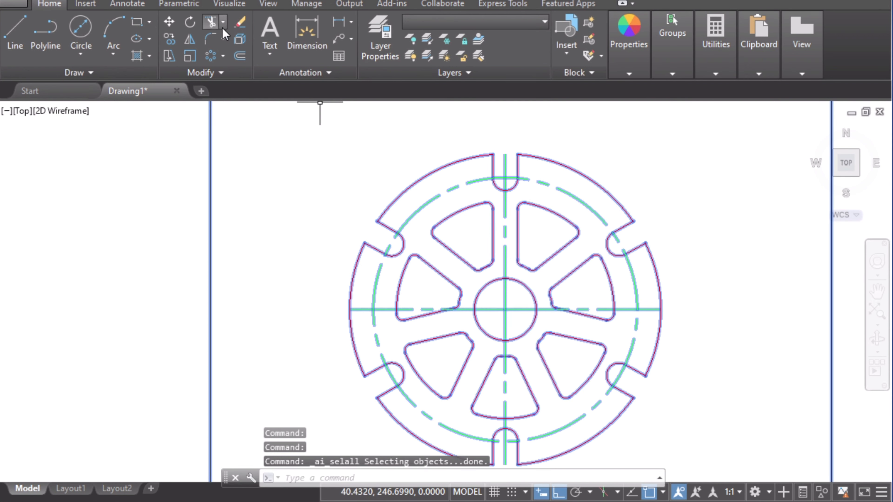
left_click(211, 22)
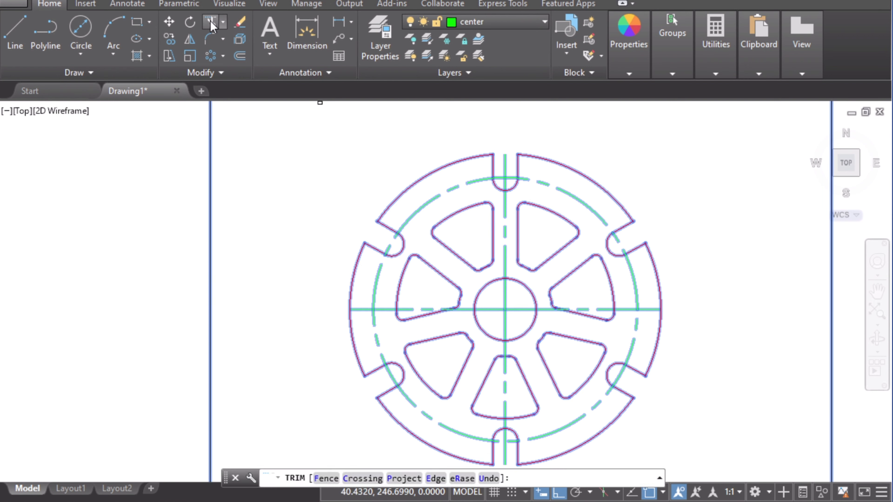
left_click(566, 191)
left_click(631, 280)
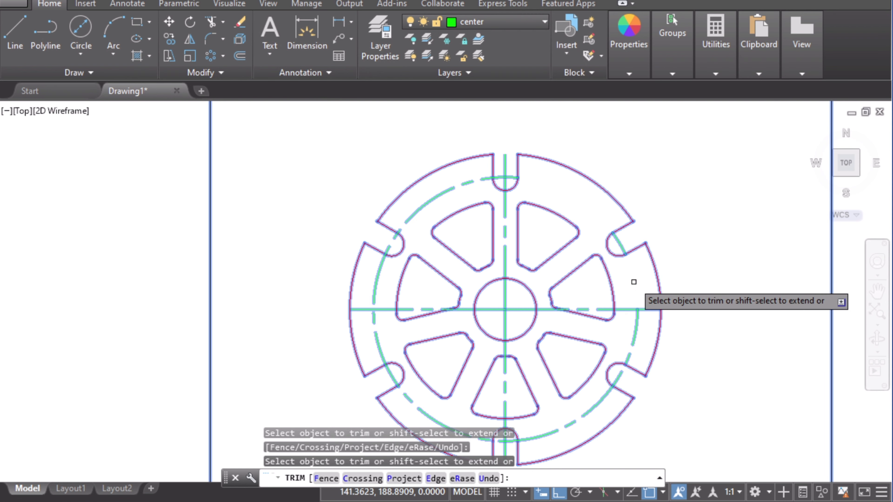
left_click(632, 326)
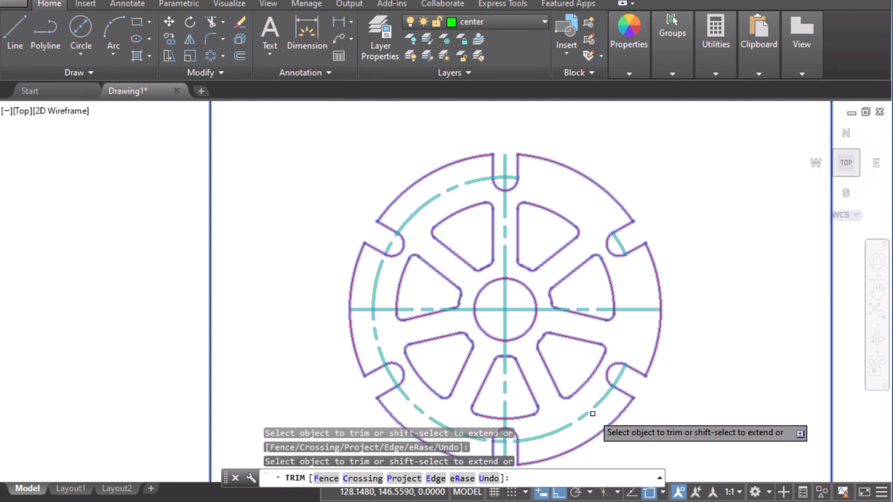
middle_click_drag(581, 404, 610, 293)
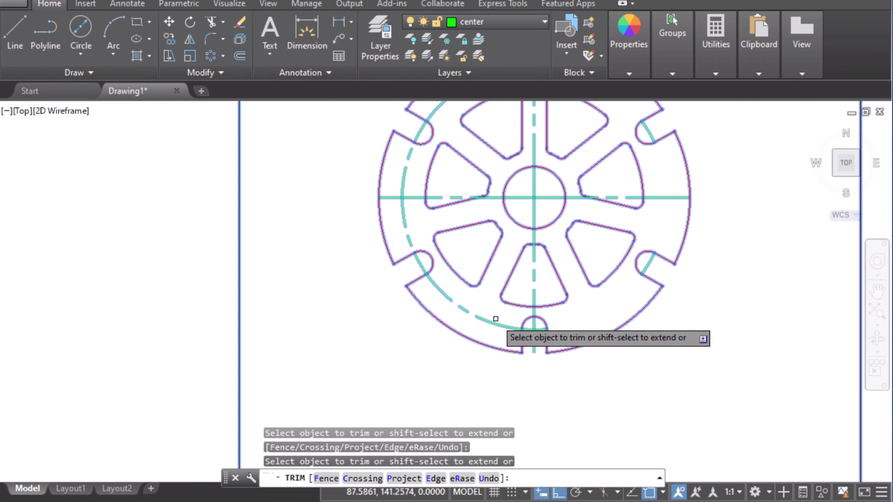
left_click(408, 225)
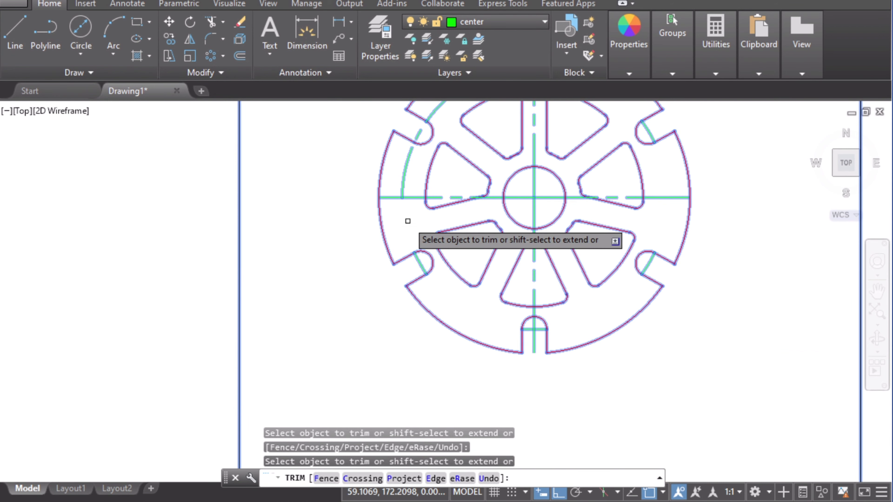
middle_click_drag(408, 221, 424, 275)
left_click(420, 228)
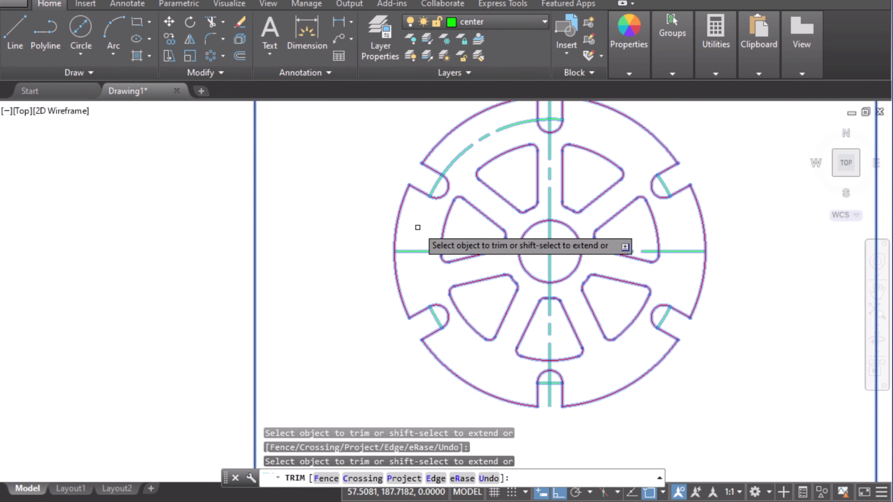
left_click(481, 136)
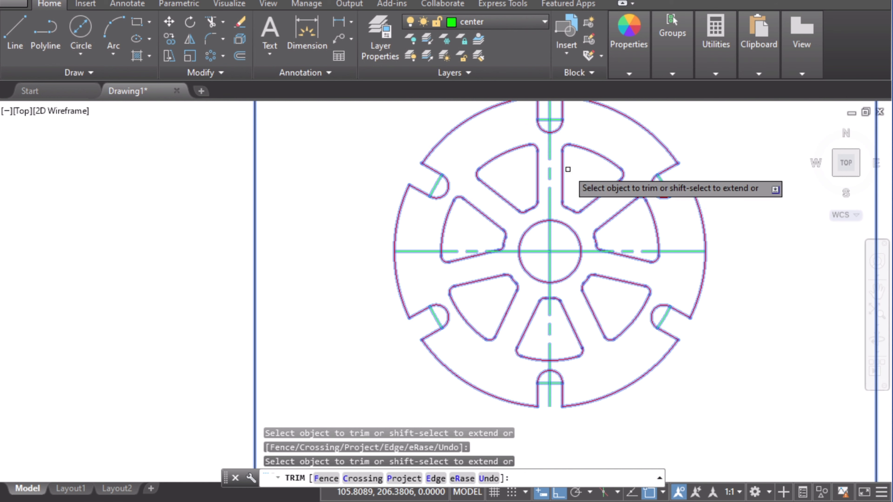
key("Escape")
middle_click_drag(601, 144, 524, 184)
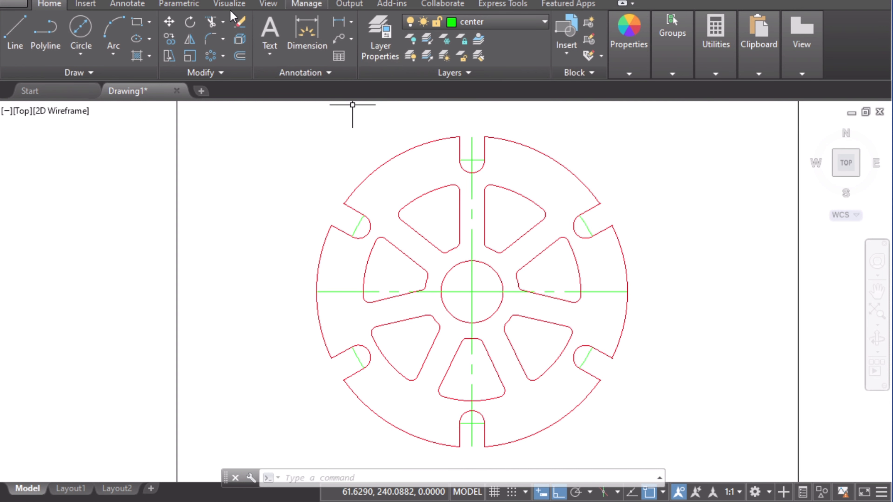
Step: Draw a circle of radius 45 centred on the wheel centre
left_click(82, 53)
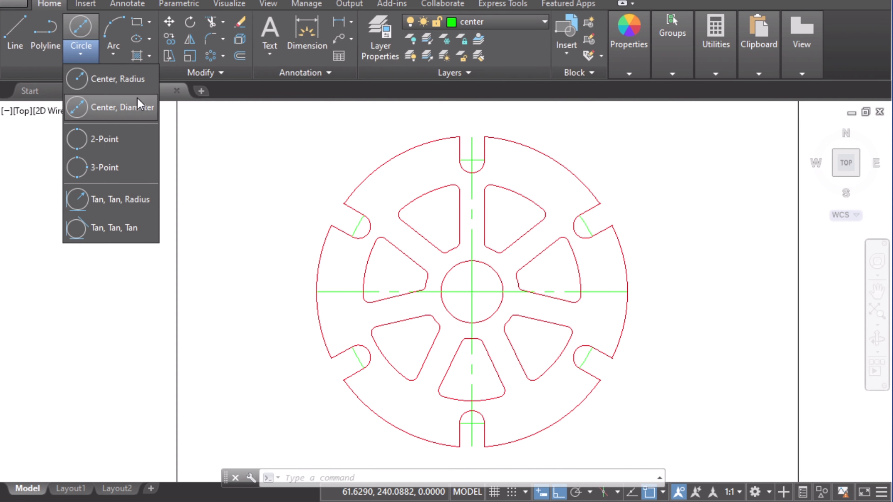
left_click(113, 78)
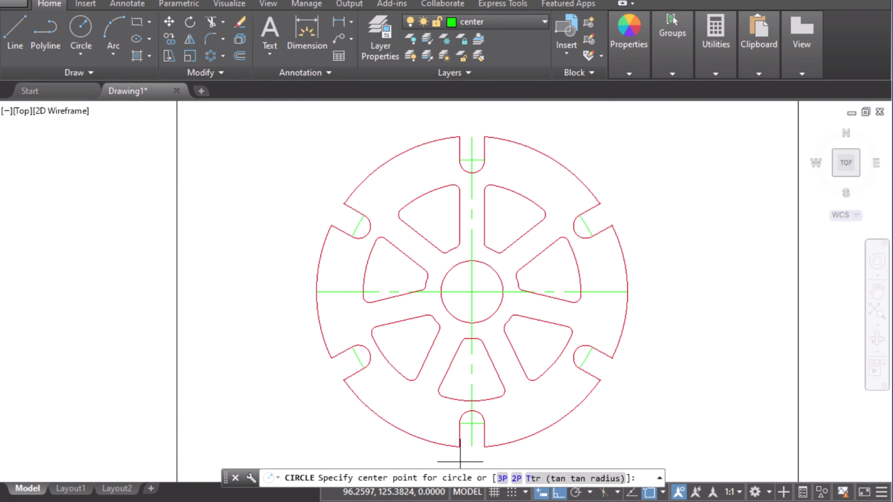
key("alt+Tab")
key("alt+Tab")
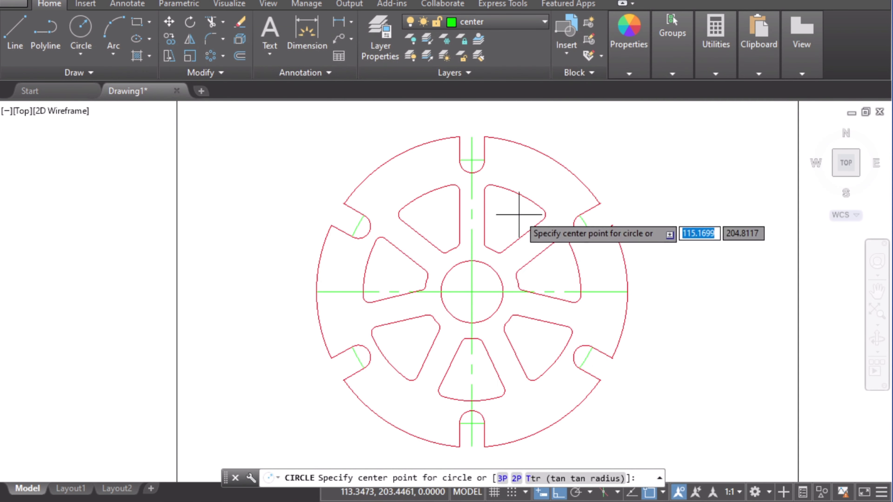
left_click(471, 292)
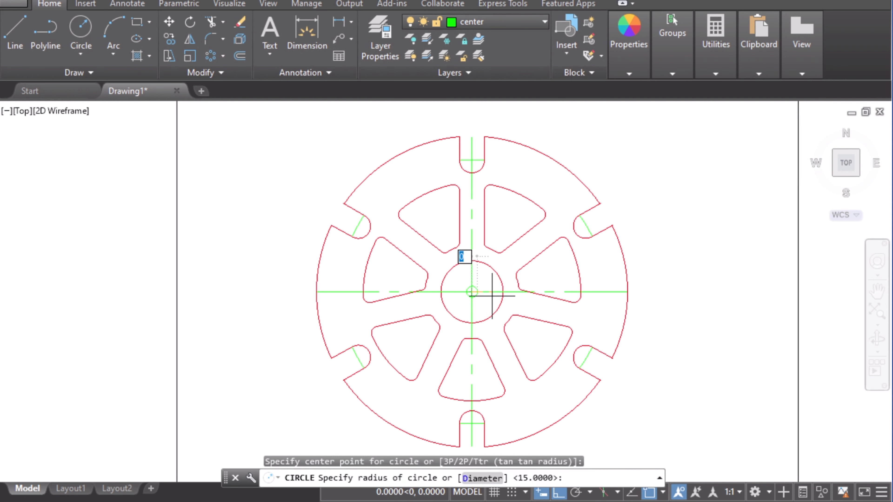
type("4")
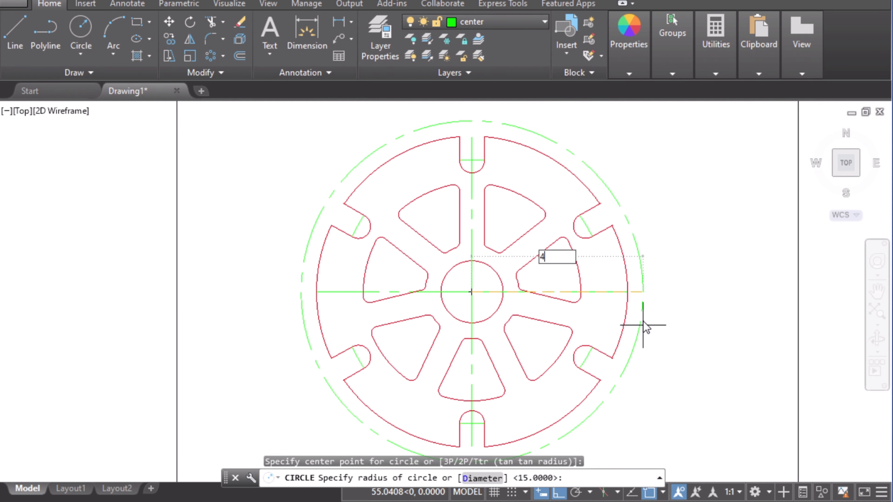
type("5")
key("Return")
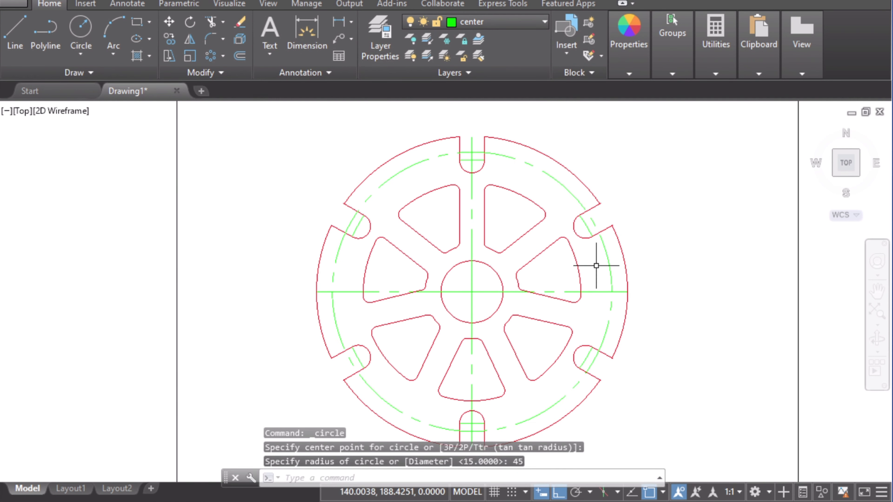
Step: On the reference image, annotate a width of 4 beside the centred 30° arc slot, then return to the drawing
key("alt+Tab")
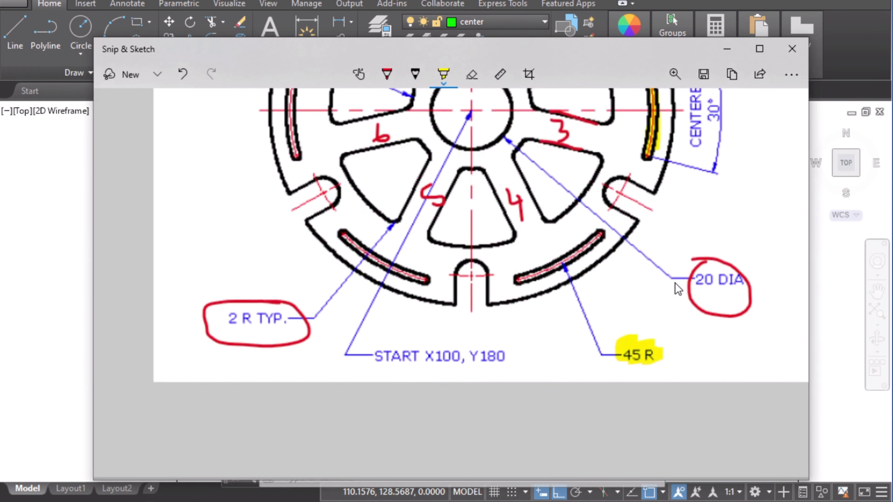
scroll(678, 289, "up", 5)
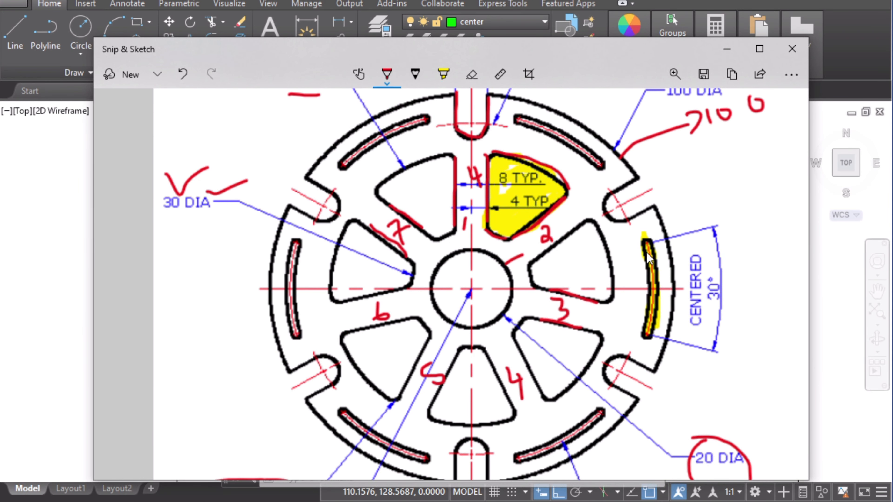
left_click_drag(624, 260, 644, 259)
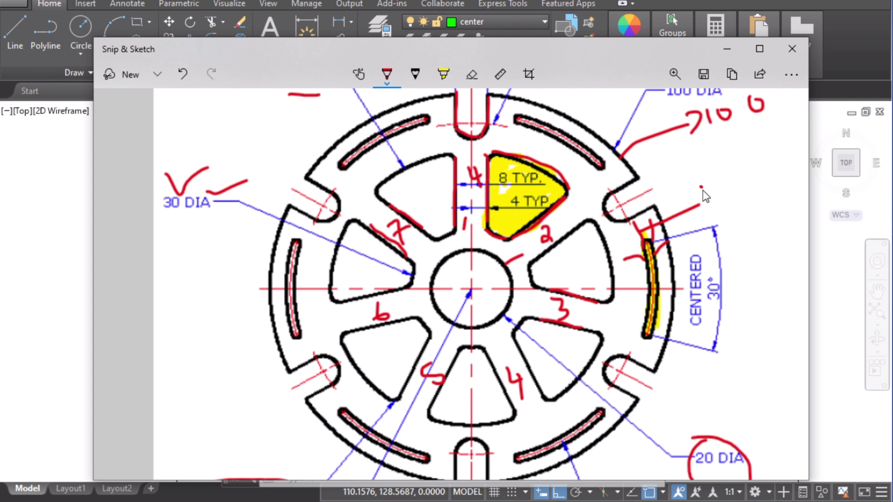
mouse_move(701, 187)
left_mouse_down()
mouse_move(715, 200)
mouse_move(711, 216)
left_mouse_up()
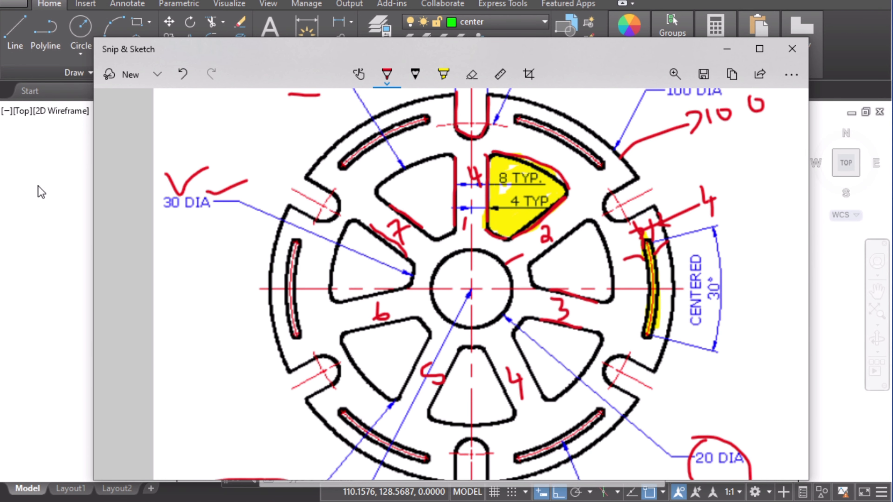
left_click(65, 208)
Step: Offset the 45 R circle 2 units to both its outer and inner sides
scroll(591, 261, "up", 4)
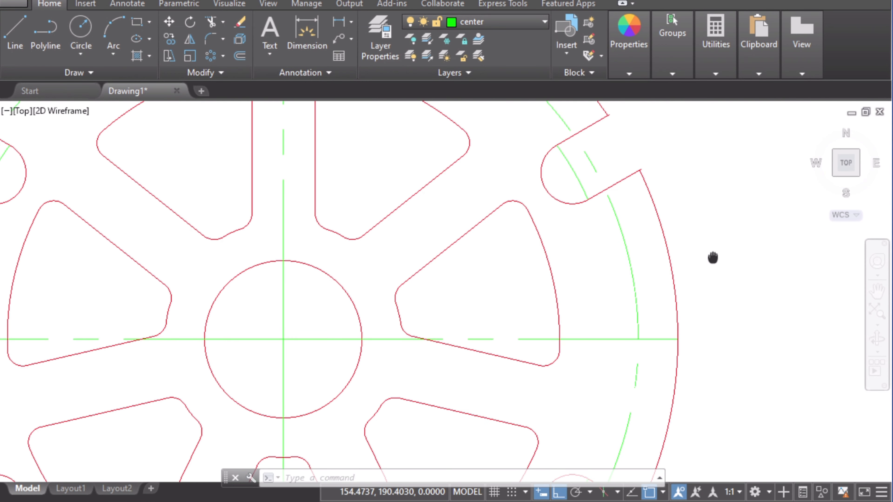
middle_click_drag(712, 258, 543, 226)
left_click(243, 56)
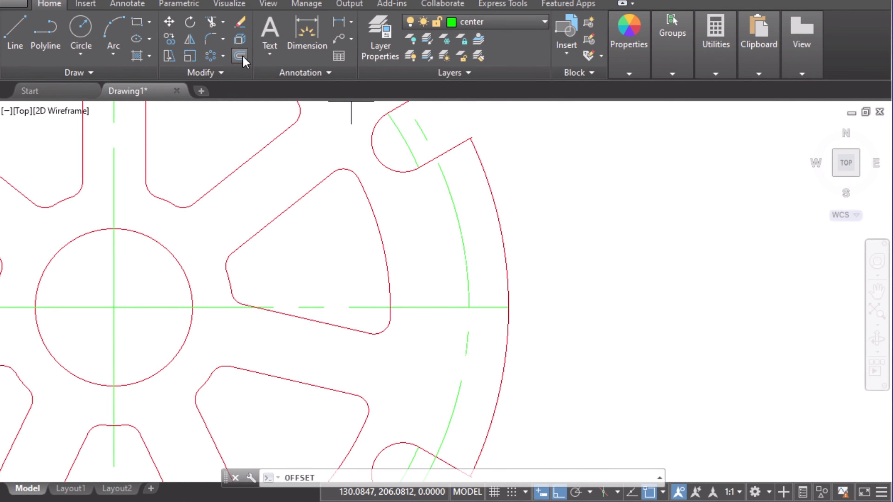
type("2")
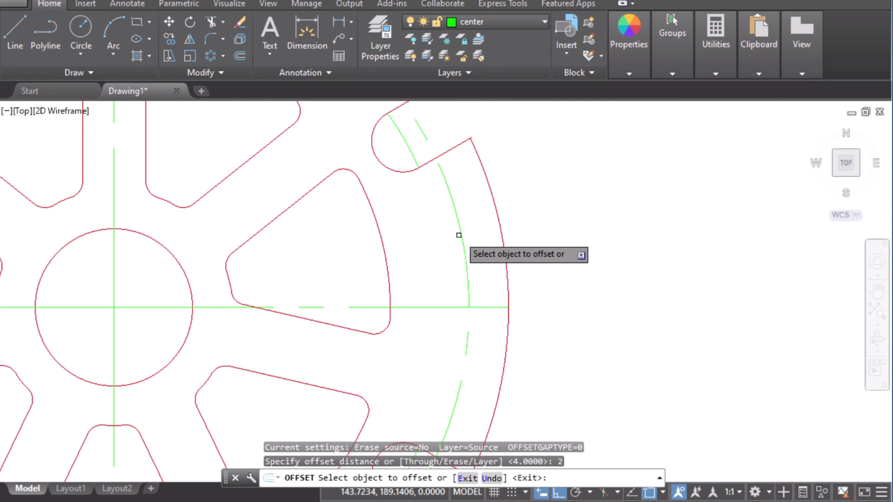
left_click(460, 232)
left_click(474, 234)
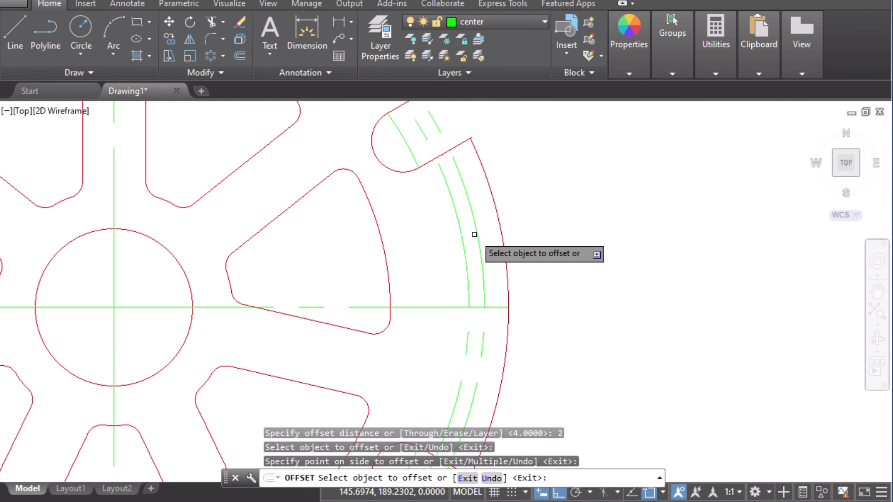
left_click(460, 240)
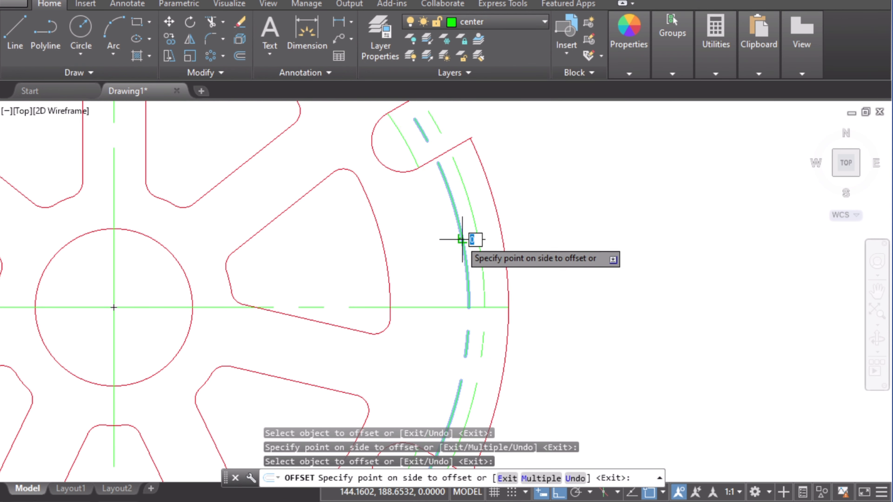
left_click(432, 247)
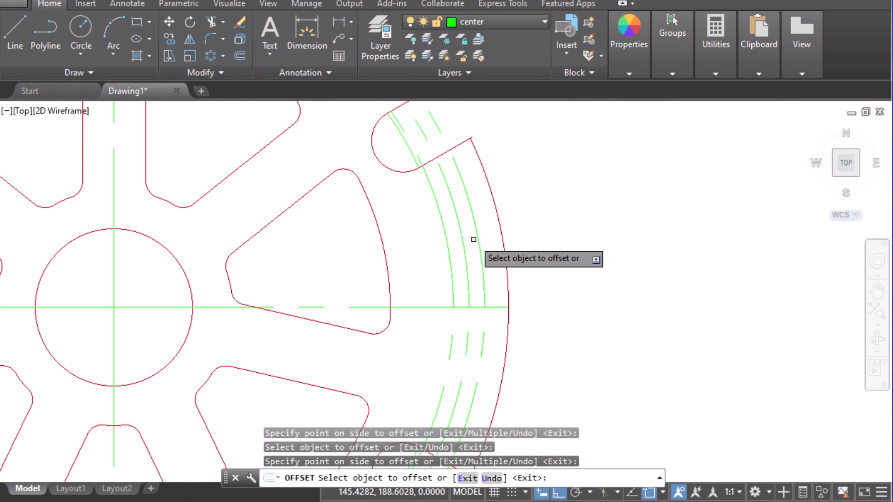
key("Escape")
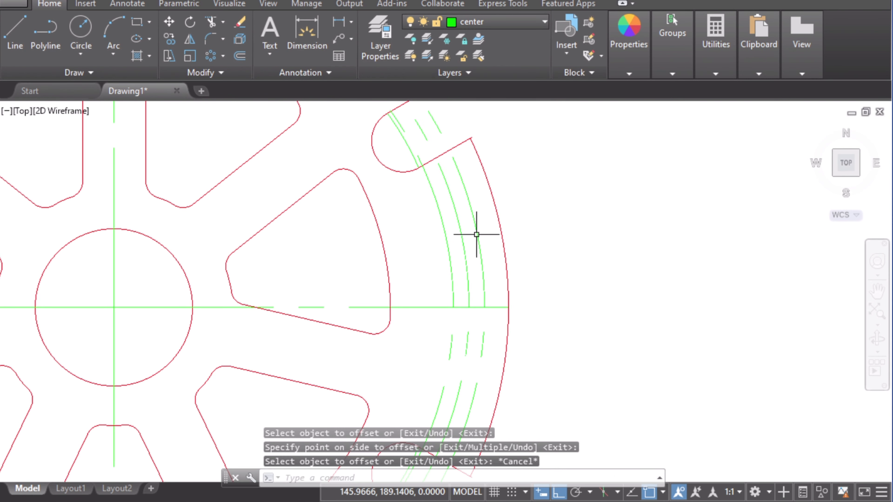
Step: Move the two offset circles to the Object layer
left_click(476, 231)
left_click(452, 250)
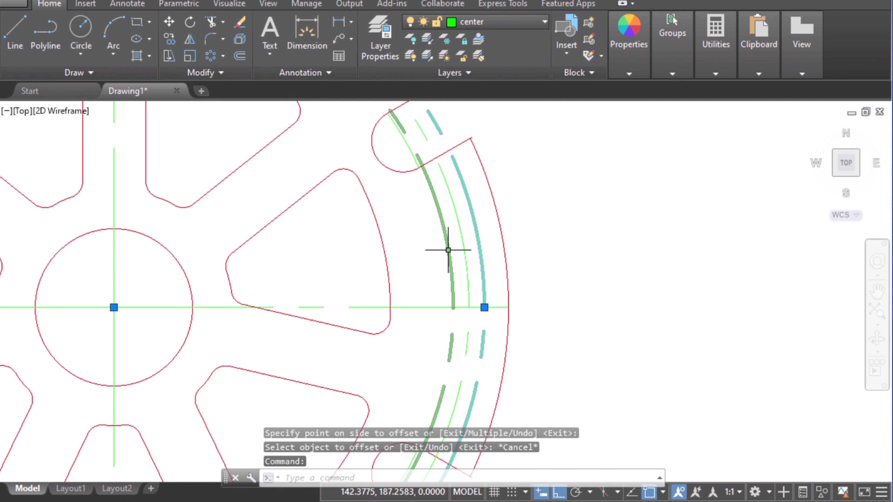
left_click(472, 26)
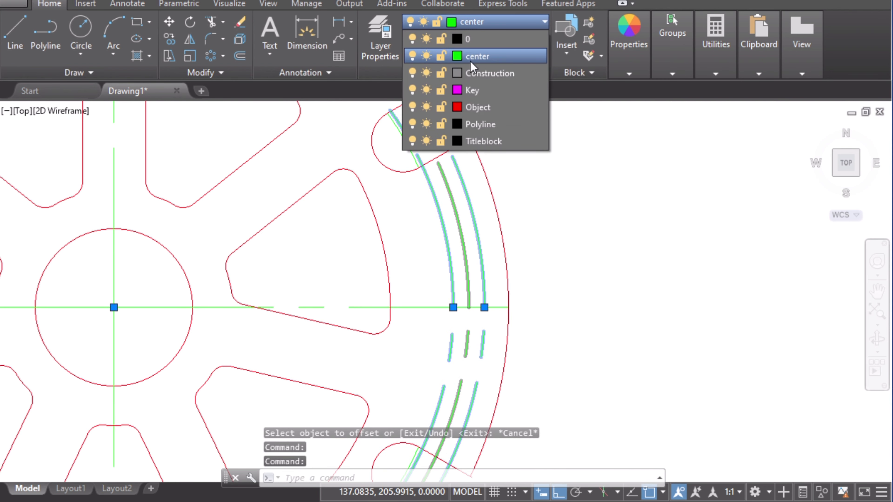
left_click(475, 107)
key("Escape")
key("Escape")
Step: On the reference image, mark a horizontal line through the centred 30° arc slot
scroll(529, 207, "down", 2)
middle_click_drag(455, 299, 657, 291)
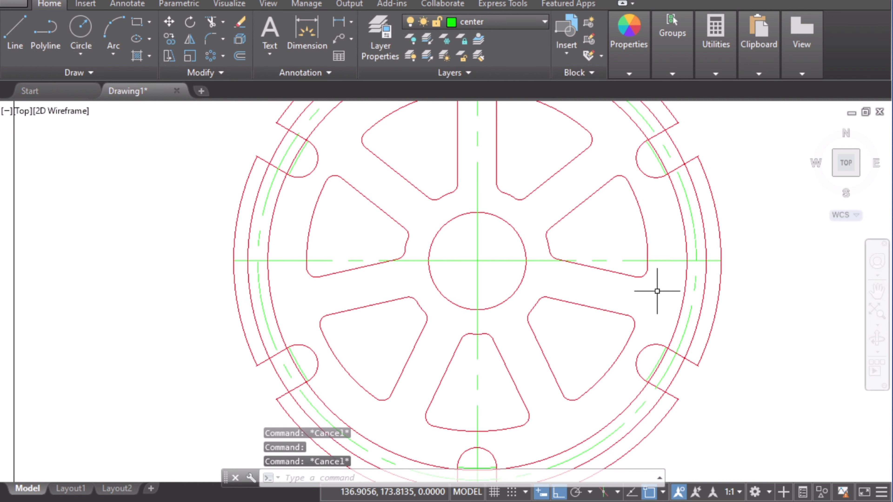
left_click(432, 501)
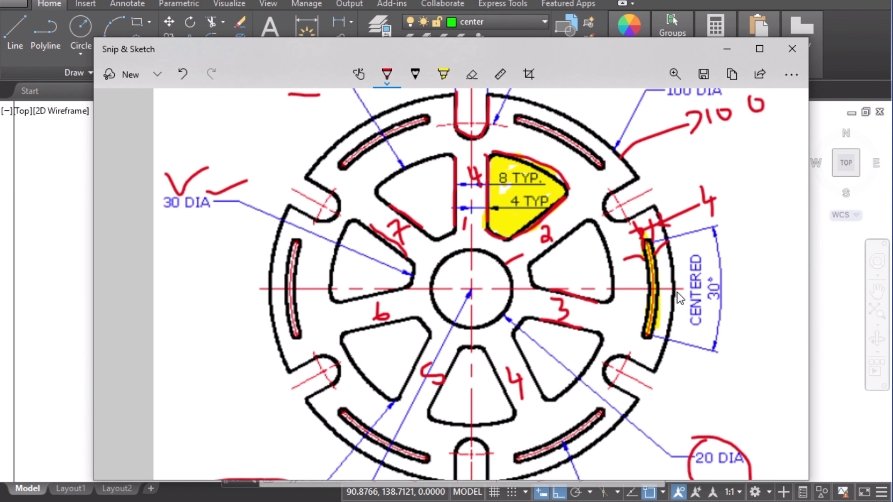
left_click_drag(736, 287, 755, 289)
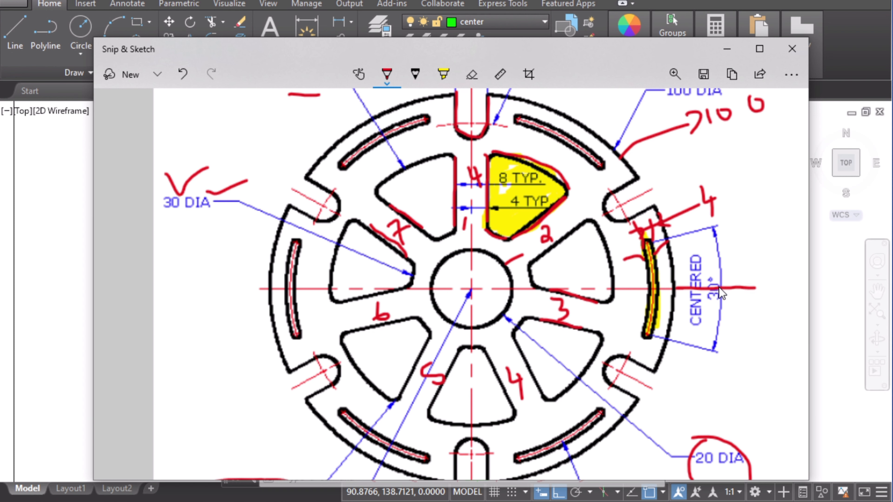
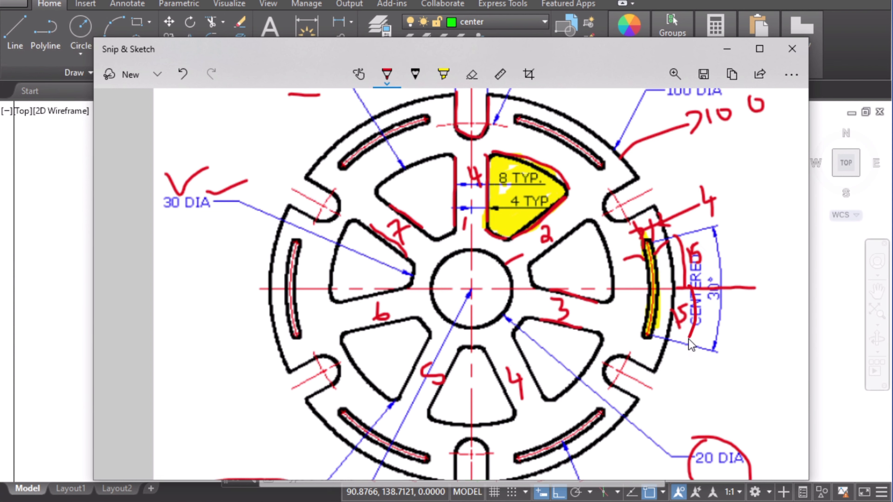
Step: Return to the drawing and make Construction the current layer
left_click(724, 53)
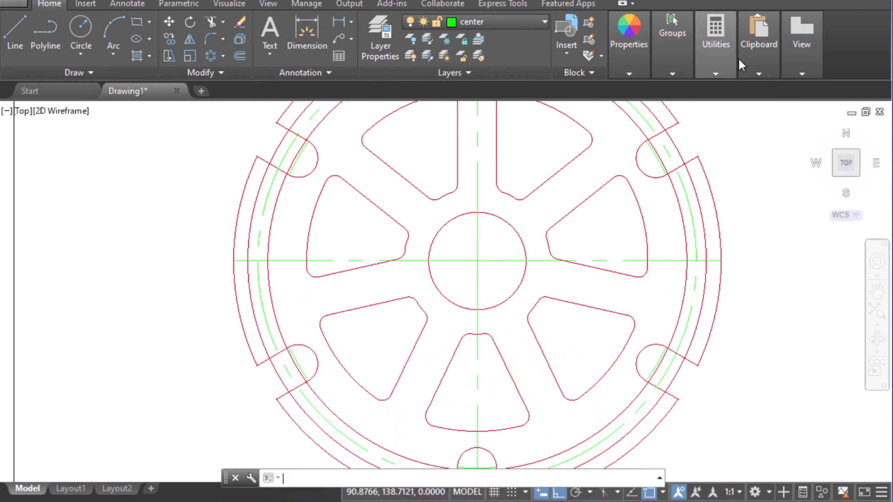
left_click(501, 25)
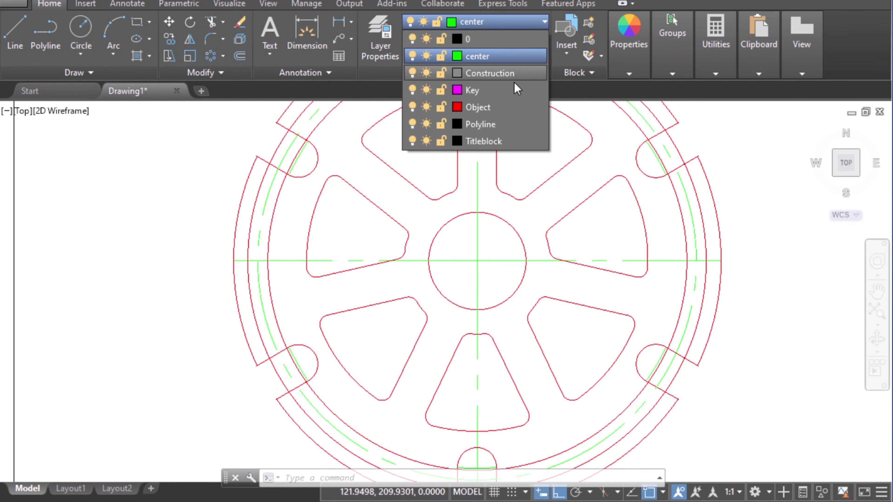
left_click(480, 72)
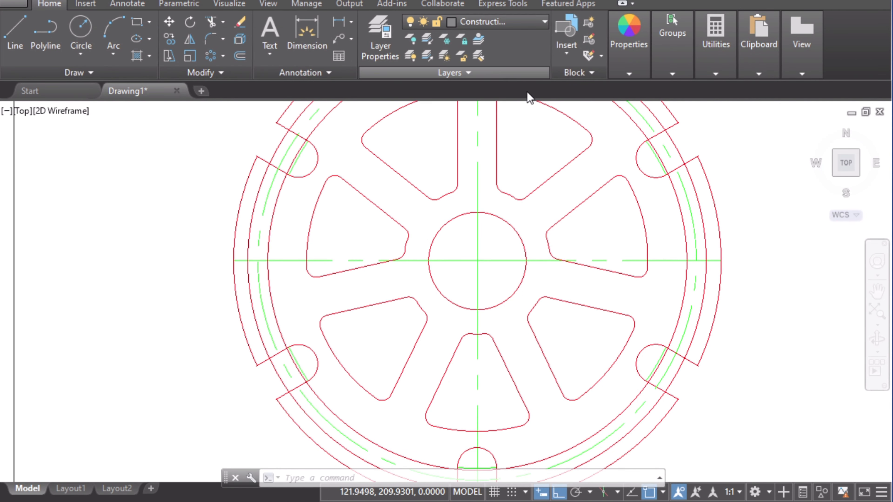
Step: With polar tracking at 15° increments, draw a construction line from the wheel centre outward at 15°
left_click(13, 45)
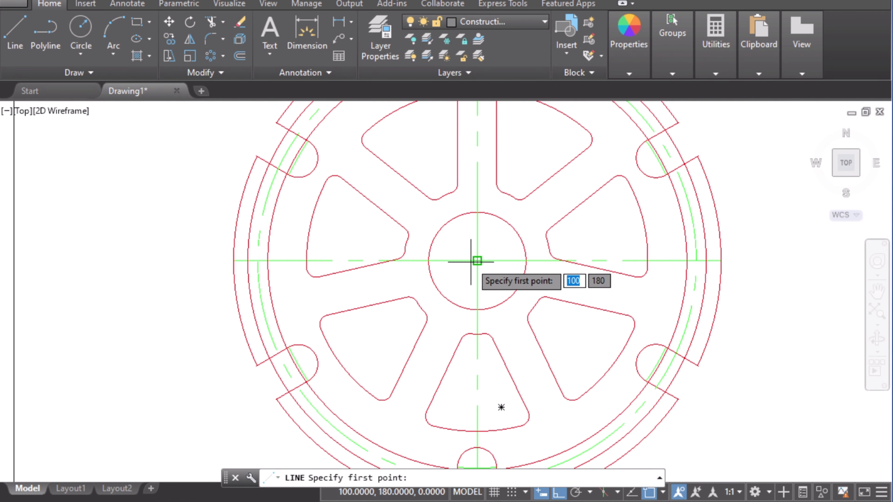
mouse_move(707, 133)
middle_mouse_down()
mouse_move(642, 199)
mouse_move(604, 199)
middle_mouse_up()
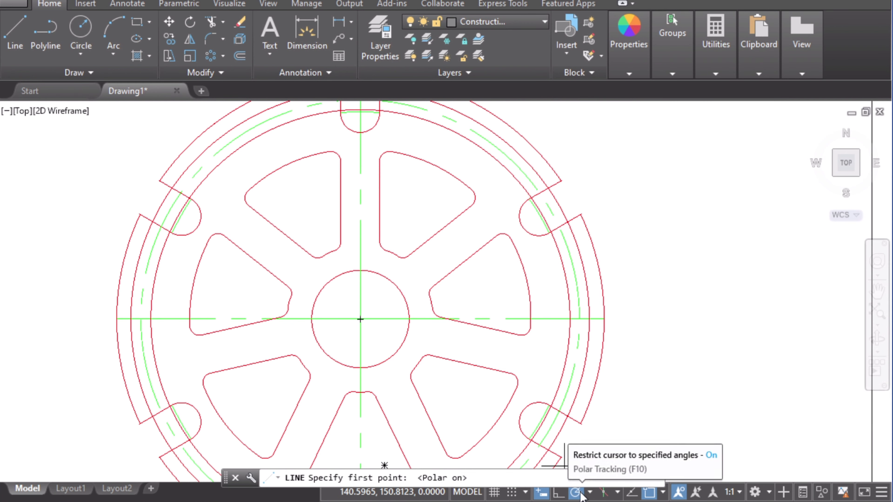
left_click(589, 492)
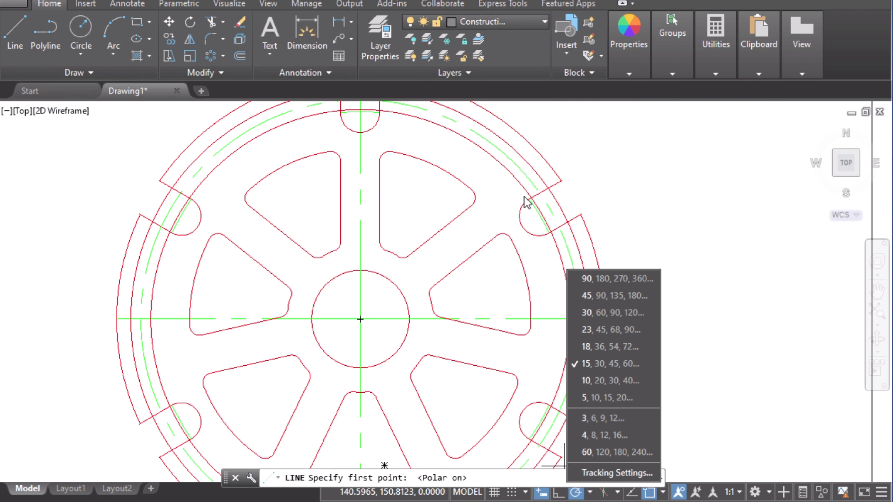
left_click(21, 36)
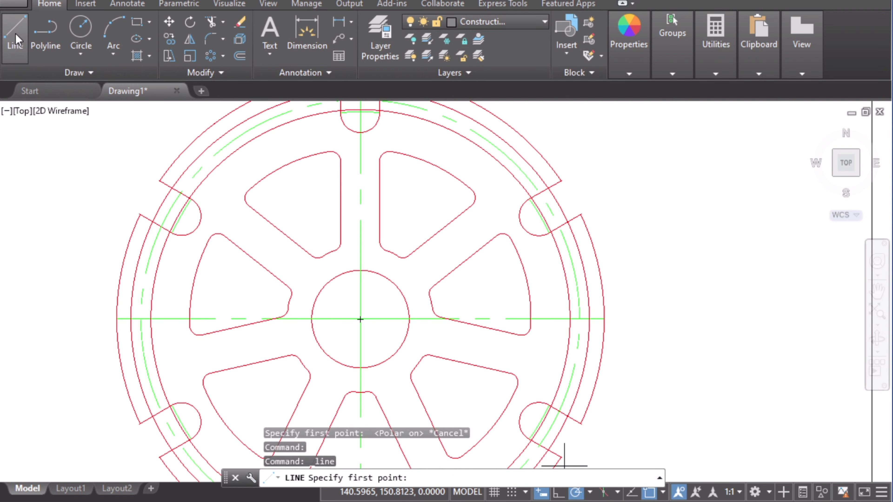
left_click(360, 319)
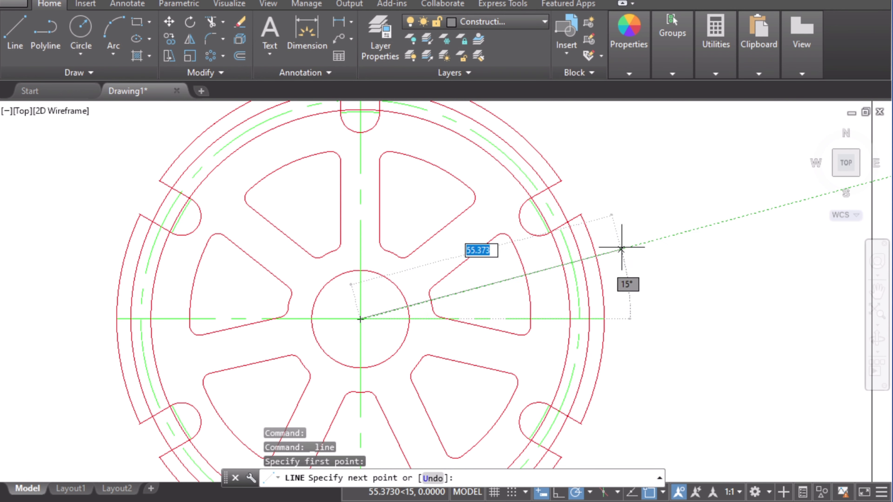
left_click(645, 242)
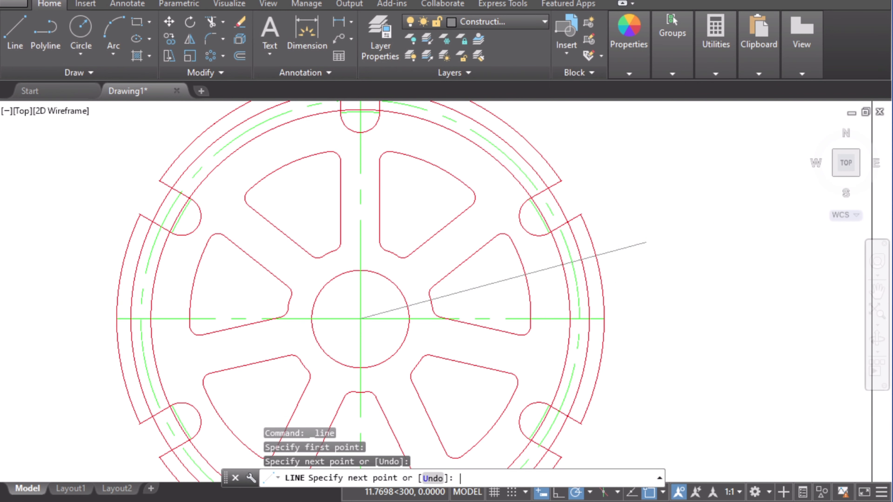
key("Return")
key("Return")
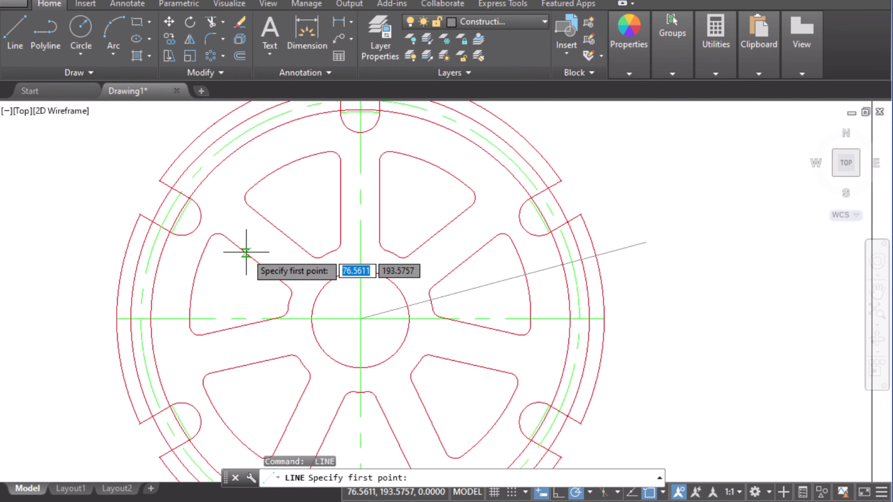
Step: Draw a second construction line from the wheel centre outward at 345°
left_click(360, 319)
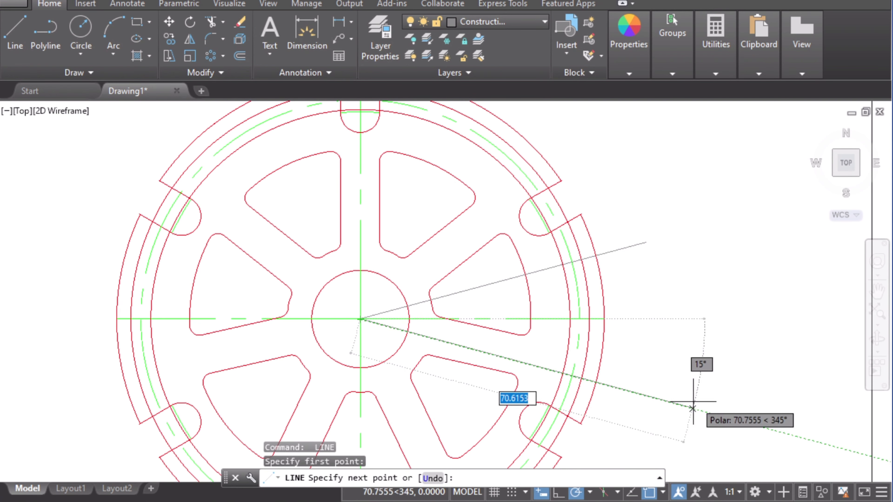
left_click(643, 395)
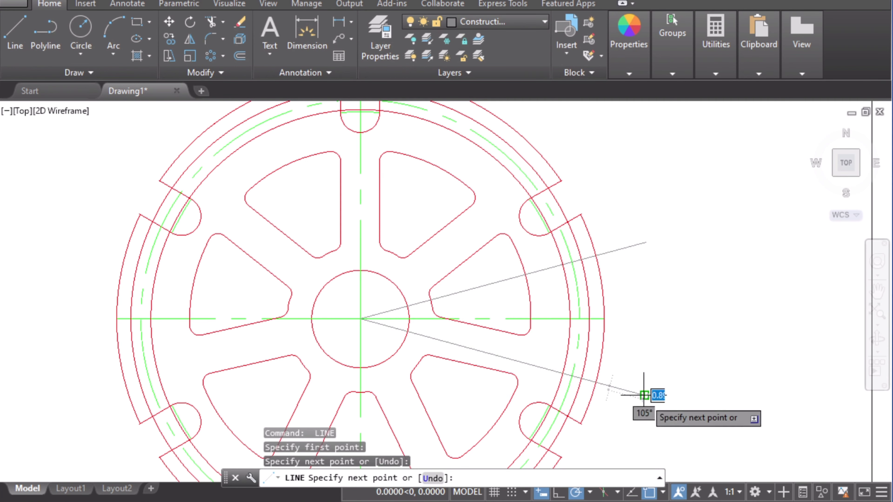
key("Escape")
Step: On the Object layer, draw a 2-point circle between the two offset circles where the 15° line crosses them
scroll(619, 309, "up", 4)
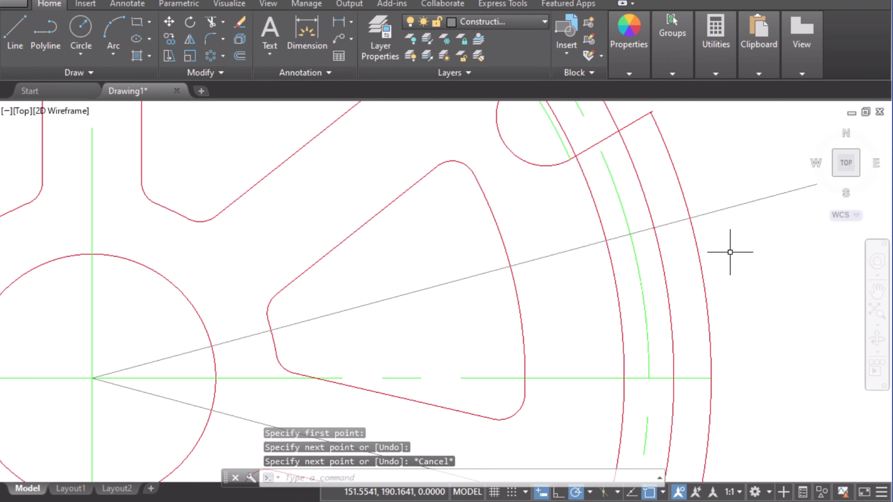
middle_click_drag(730, 252, 734, 292)
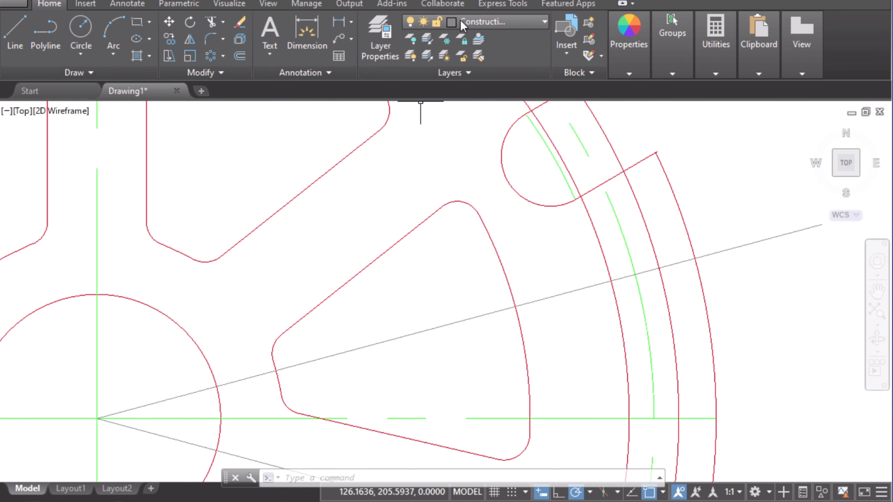
left_click(467, 21)
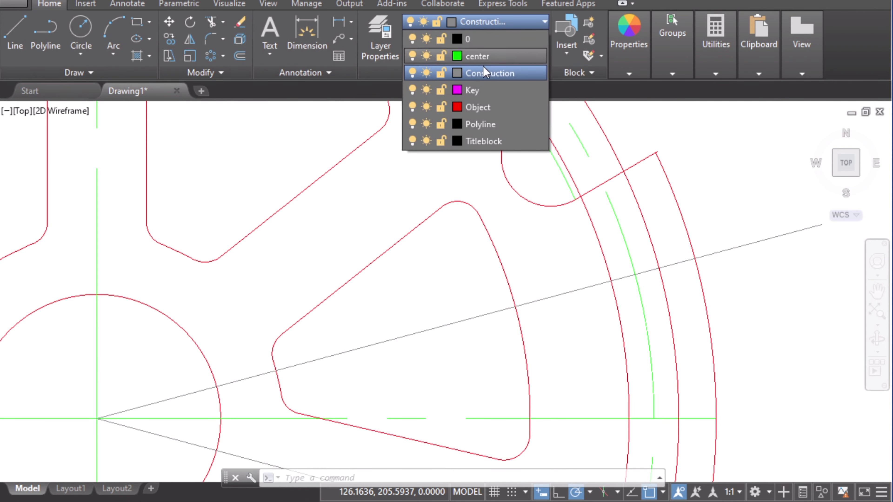
left_click(474, 108)
left_click(79, 49)
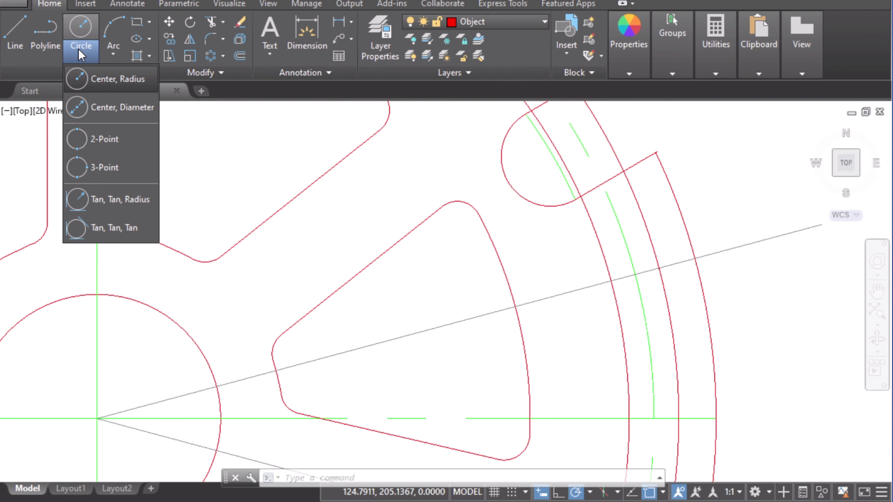
left_click(95, 139)
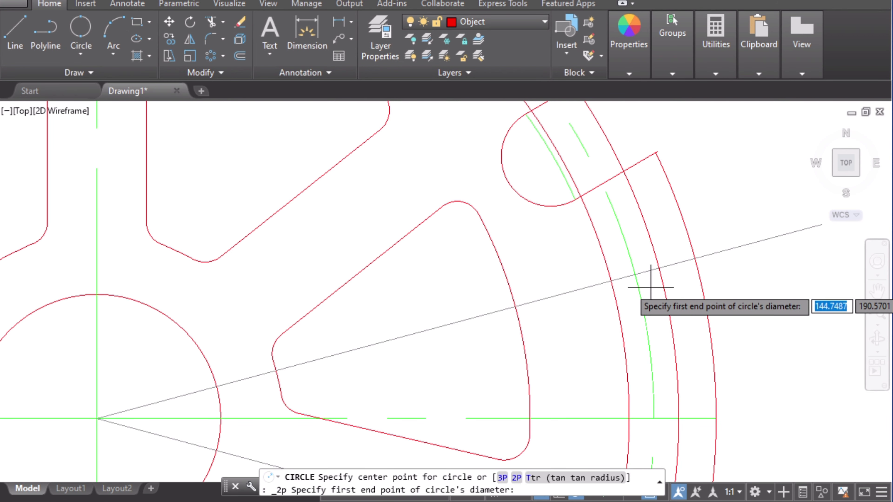
scroll(648, 282, "up", 2)
left_click(585, 276)
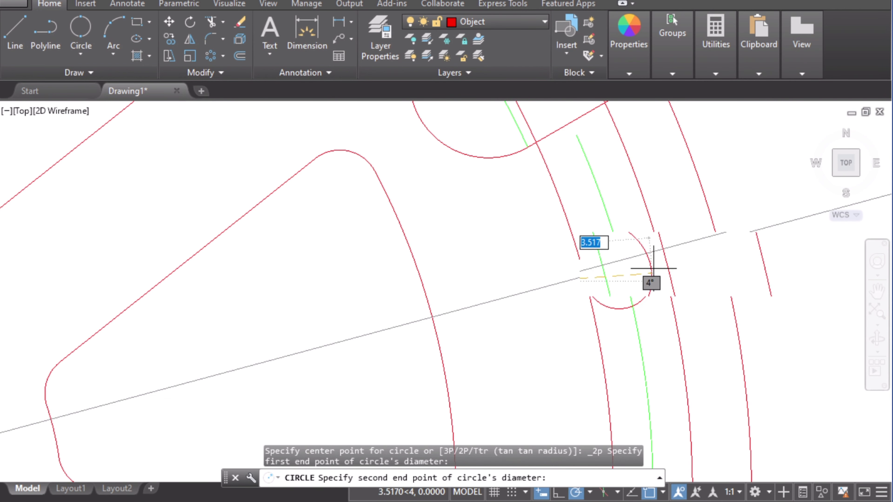
scroll(652, 246, "up", 3)
left_click(665, 238)
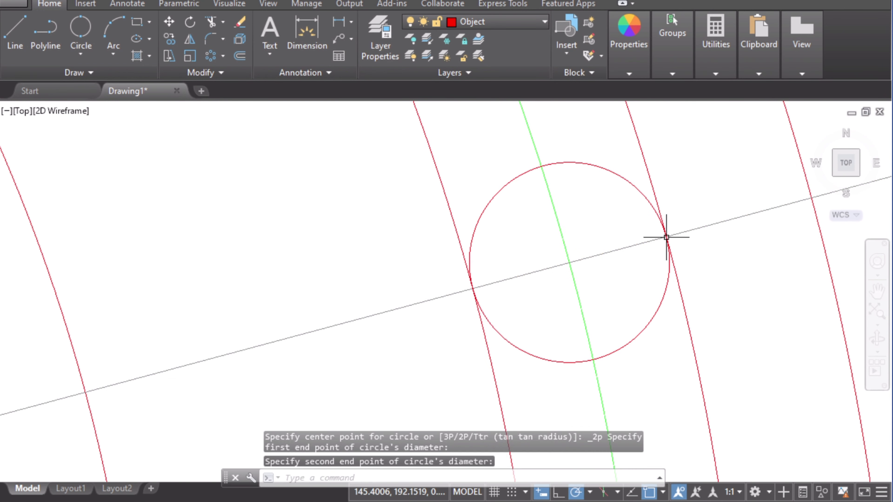
Step: Draw another 2-point circle between the two offset circles where the 345° line crosses them
middle_click_drag(716, 312, 673, 189)
scroll(679, 304, "down", 5)
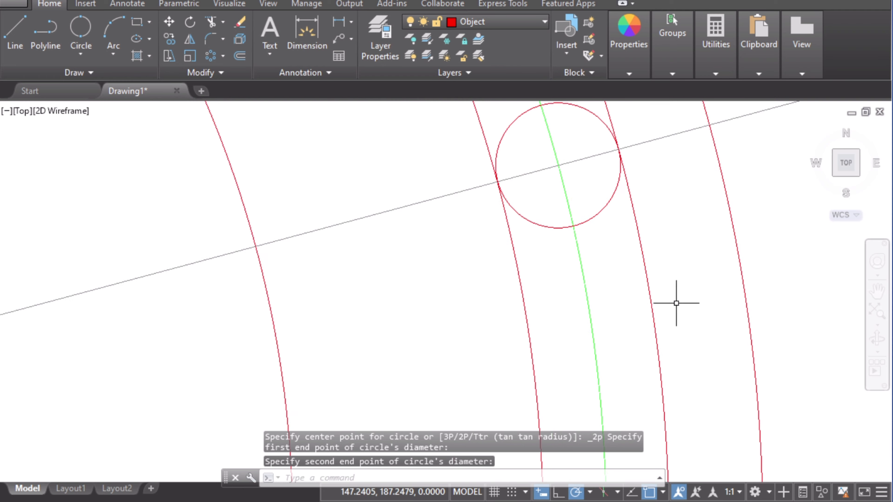
middle_click_drag(679, 308, 620, 155)
scroll(622, 325, "down", 4)
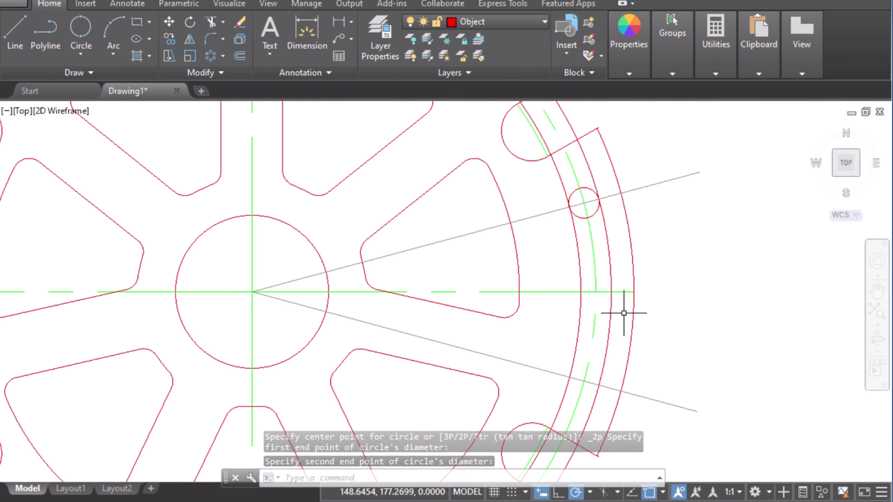
middle_click_drag(595, 356, 657, 276)
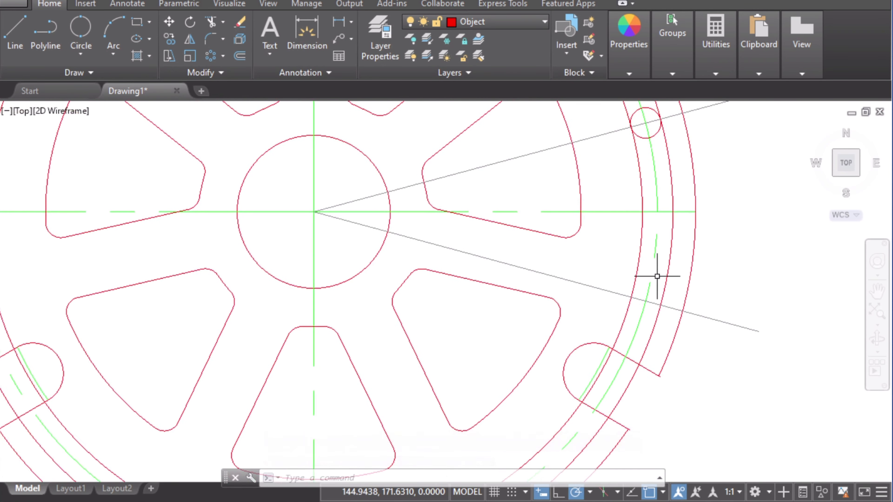
middle_click_drag(622, 359, 622, 299)
scroll(617, 303, "up", 4)
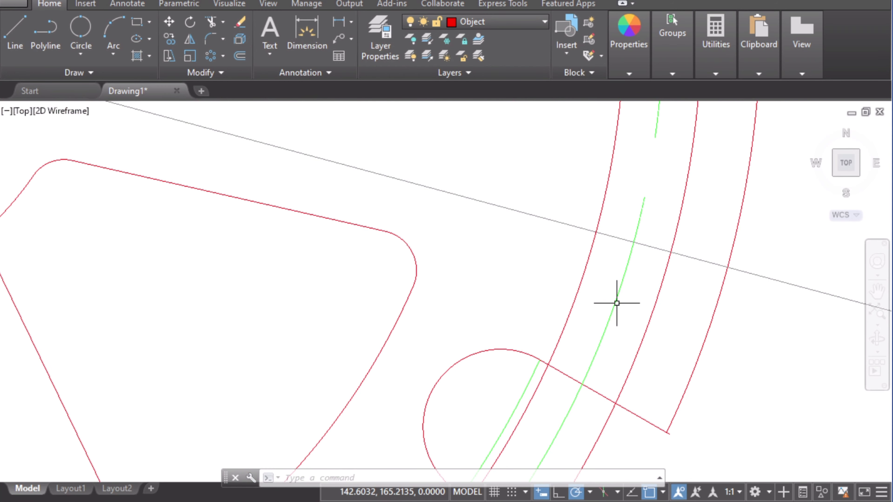
left_click(80, 28)
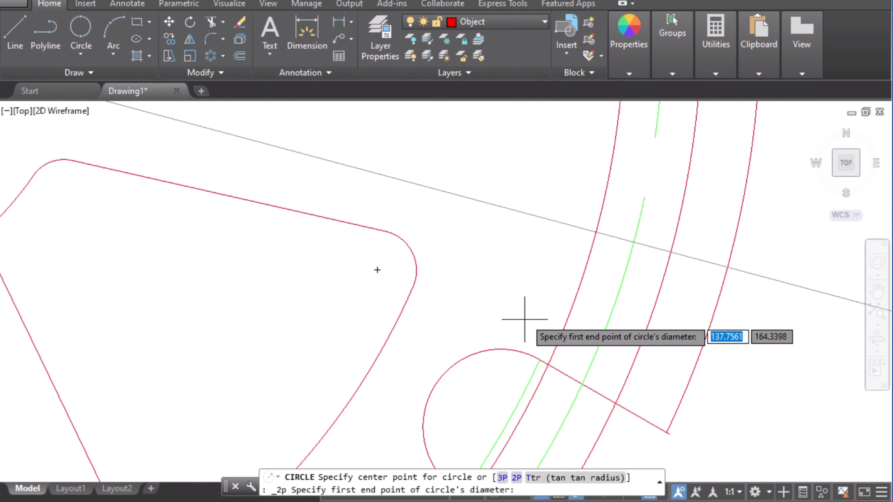
left_click(595, 233)
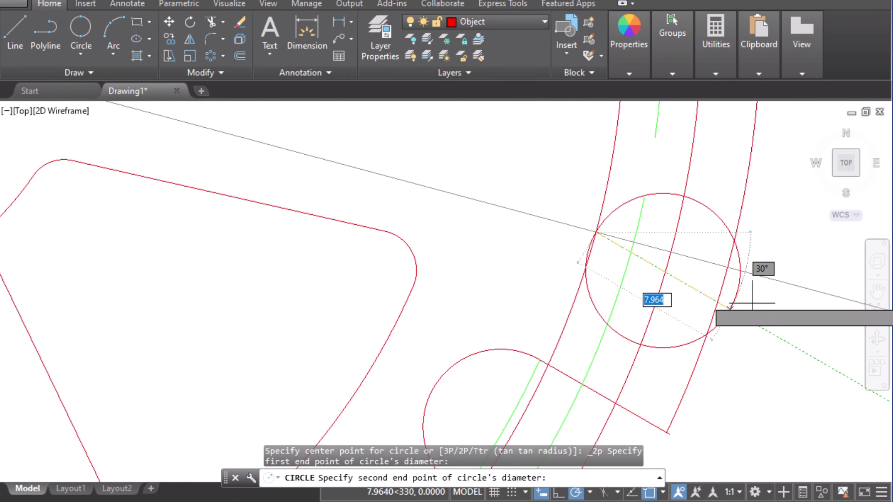
left_click(670, 250)
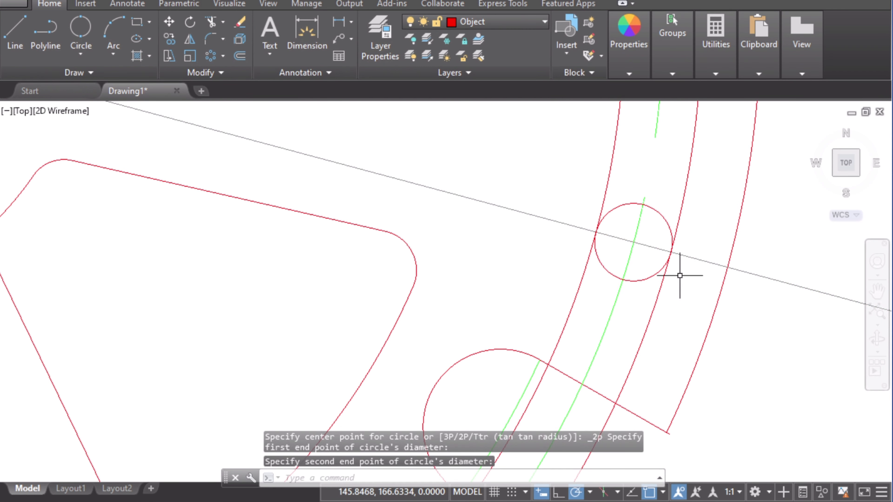
Step: Trim the outer and inner offset circles back to the 15° and 345° construction lines
scroll(679, 275, "down", 4)
scroll(755, 228, "down", 3)
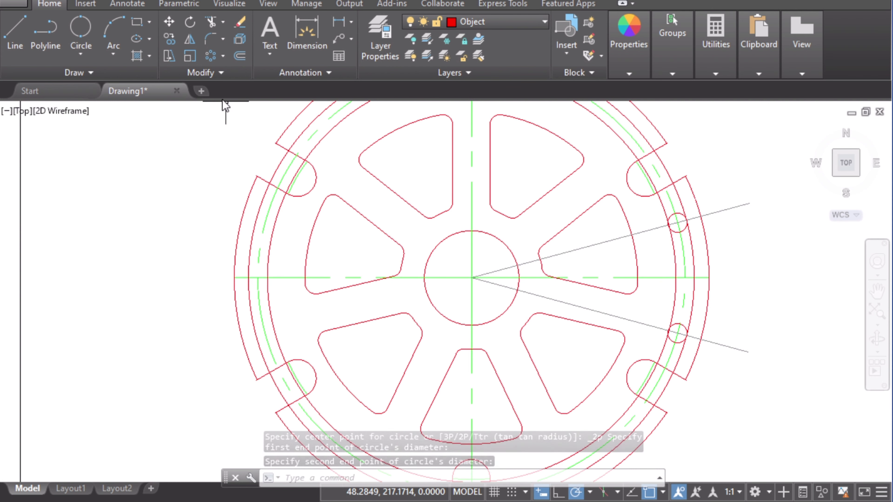
left_click(211, 23)
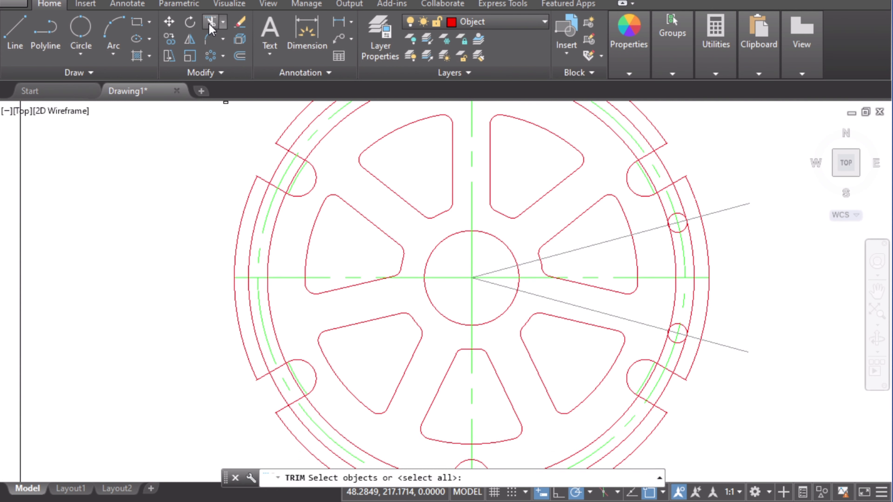
left_click(603, 243)
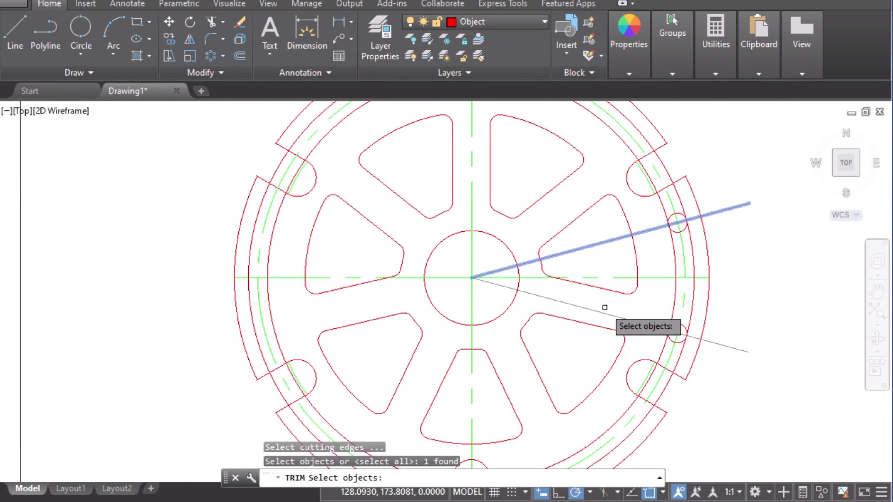
left_click(633, 321)
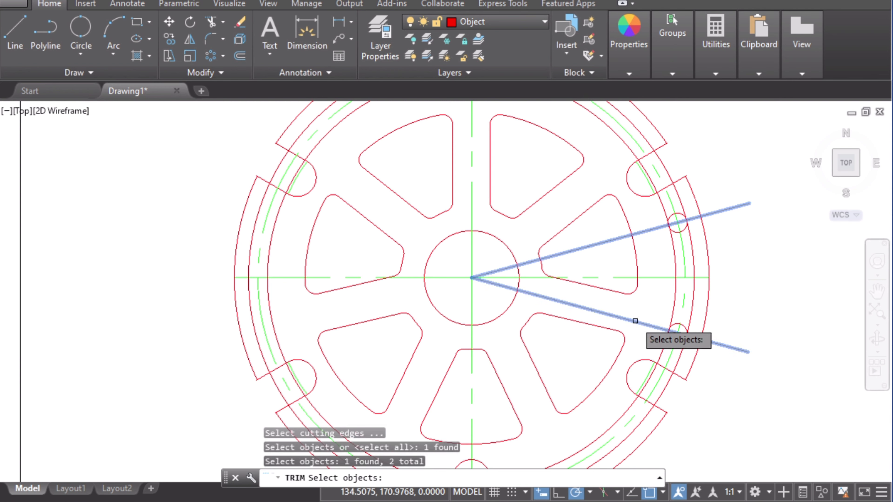
key("Return")
left_click(682, 351)
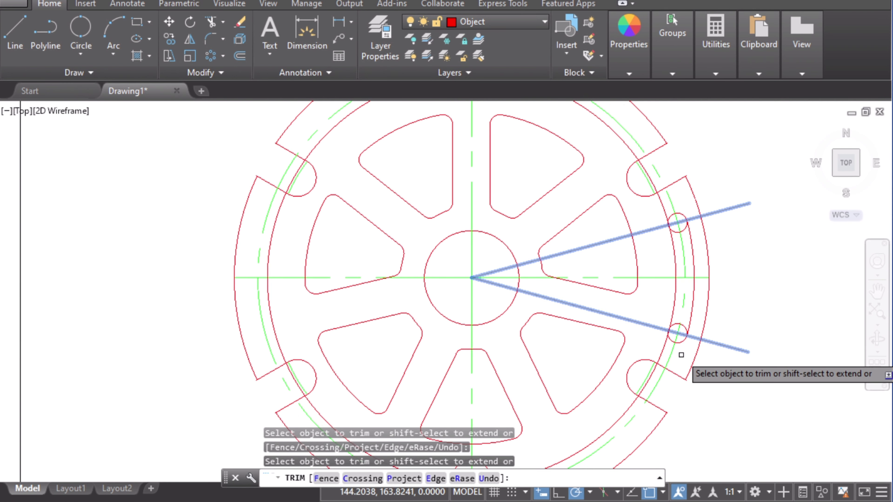
left_click(660, 351)
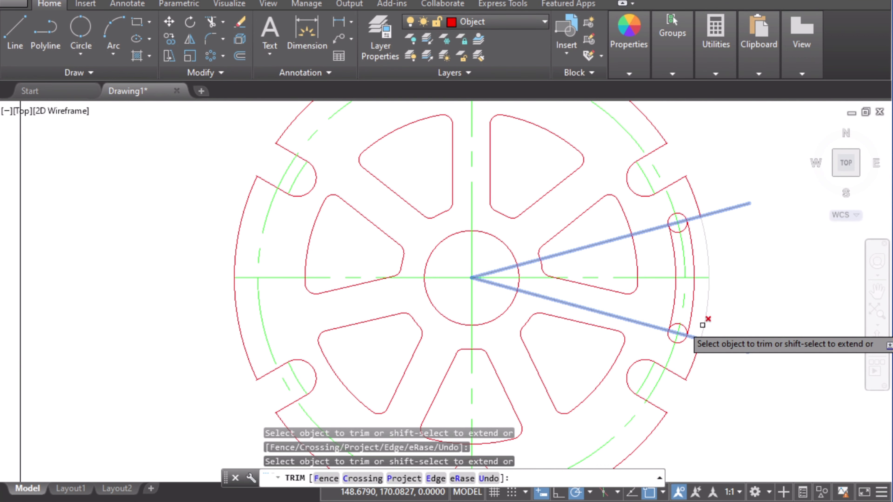
Step: Trim away the inner halves of the two end circles so the arc slot gets rounded ends
scroll(682, 233, "up", 4)
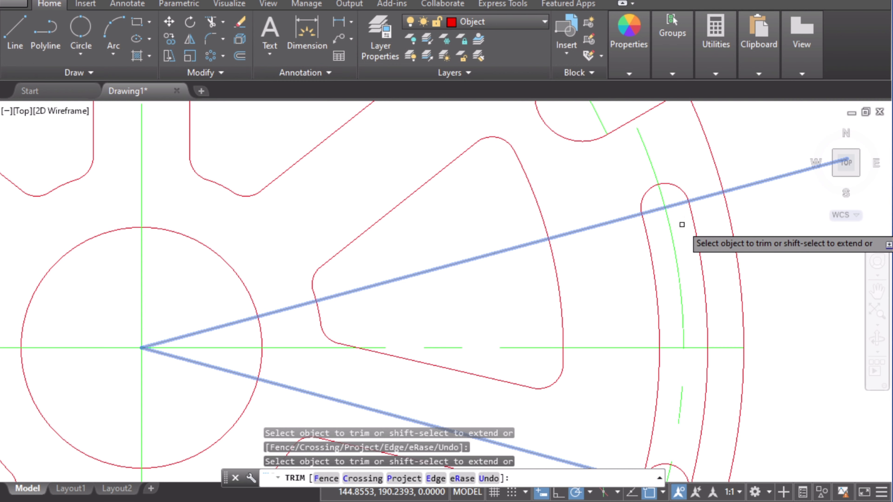
middle_click_drag(682, 306, 667, 221)
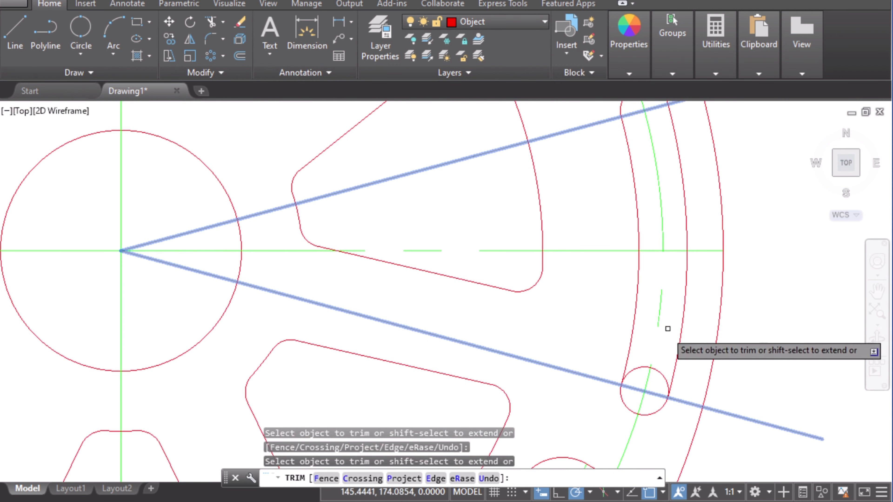
left_click(661, 371)
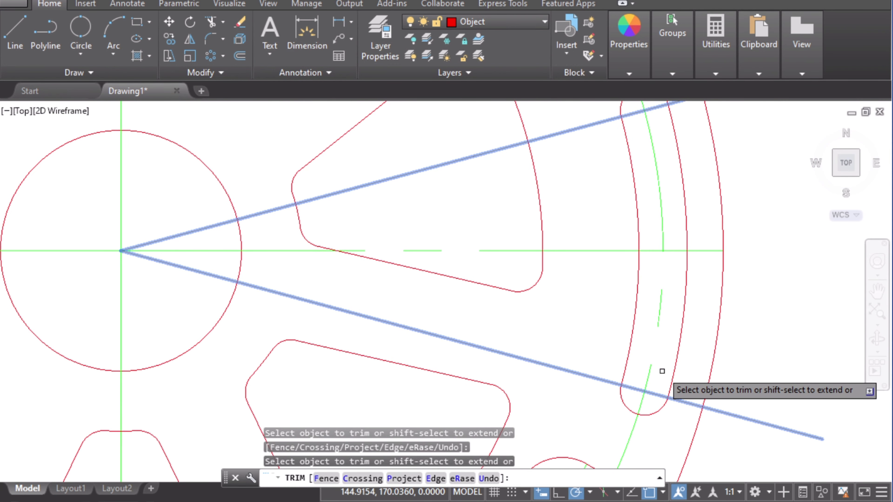
scroll(689, 335, "down", 4)
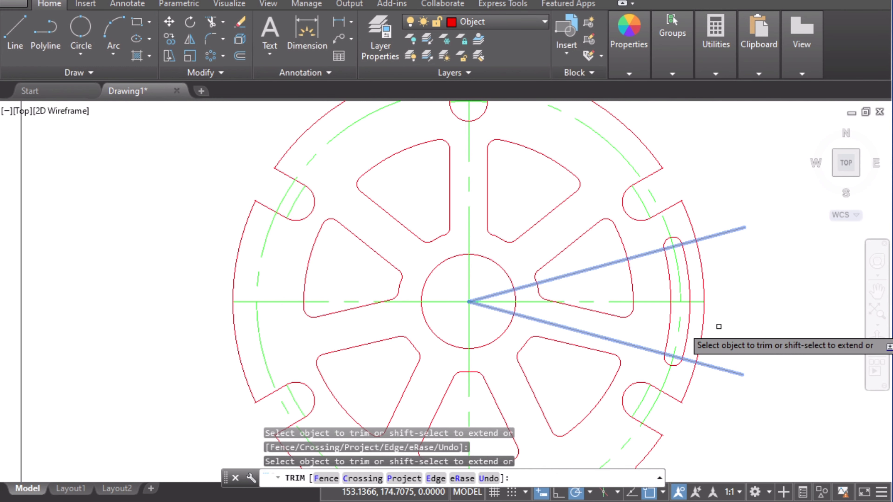
key("Escape")
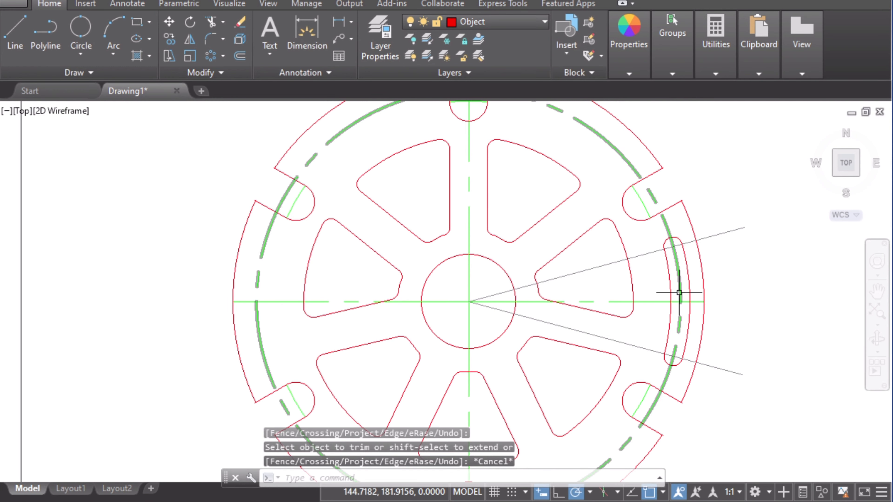
Step: Polar-array the four slot edges about the wheel centre as six items filling 360°
left_click(213, 55)
left_click(666, 268)
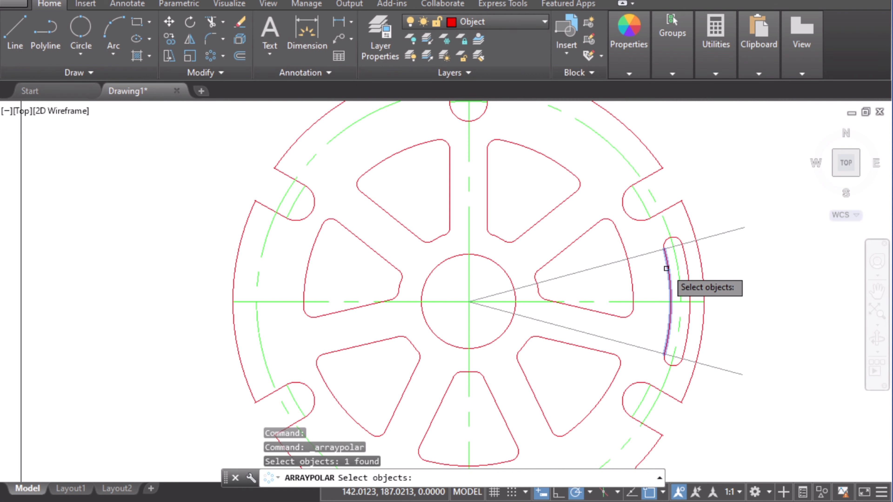
scroll(699, 279, "up", 2)
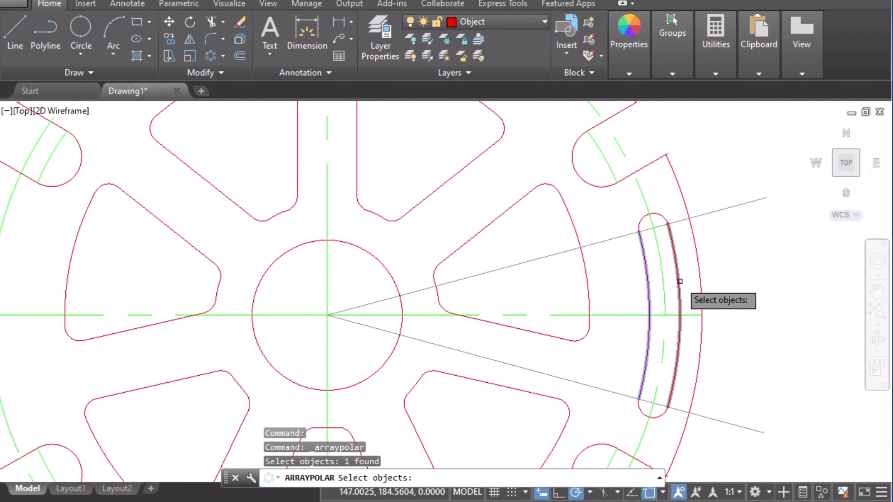
left_click(679, 279)
left_click(659, 416)
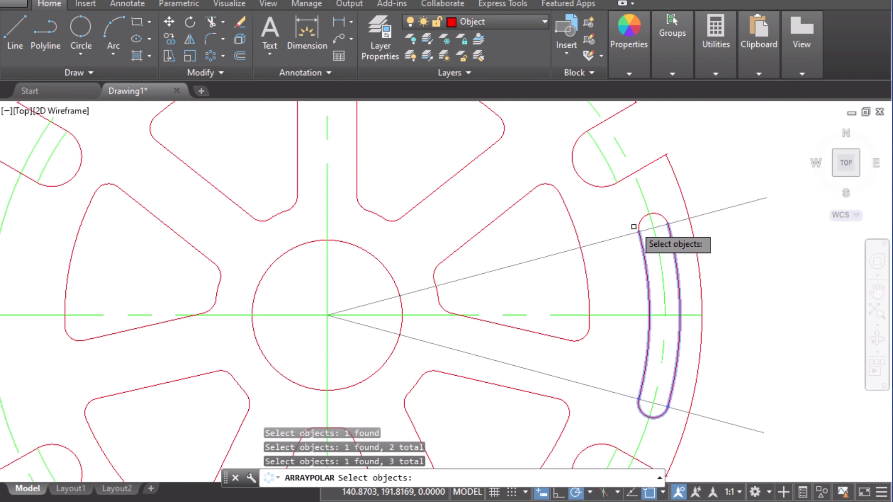
scroll(629, 325, "down", 2)
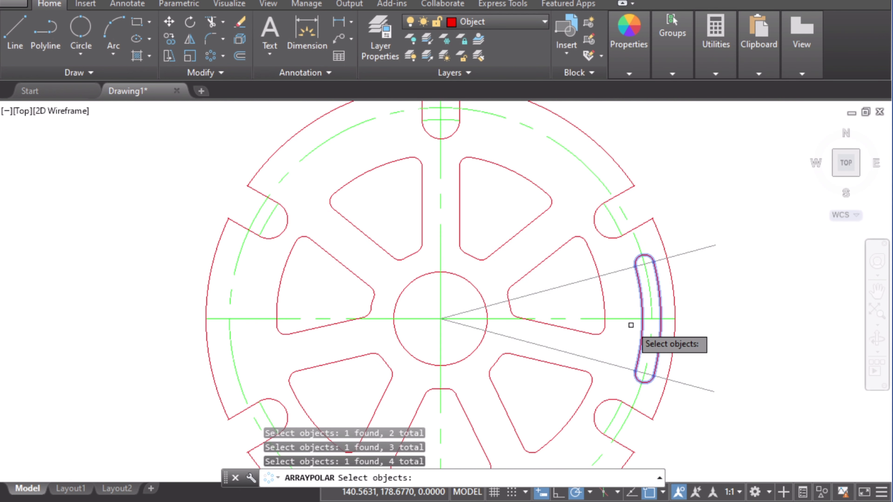
key("Return")
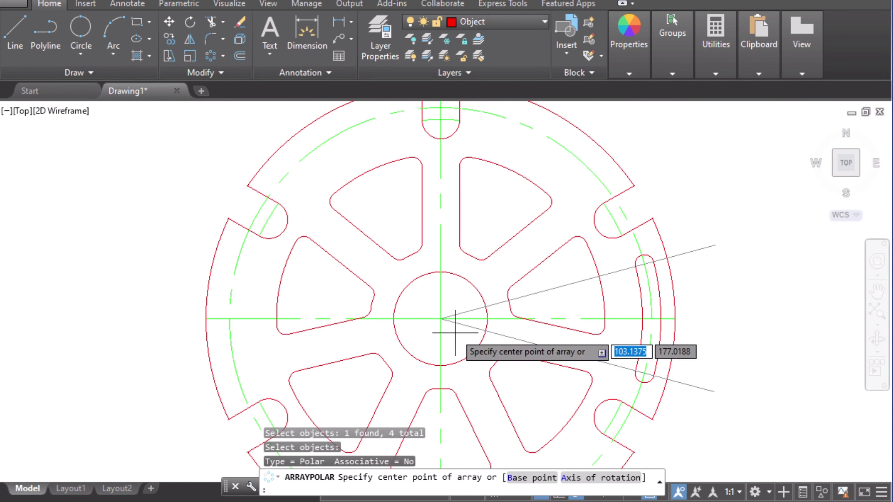
left_click(440, 318)
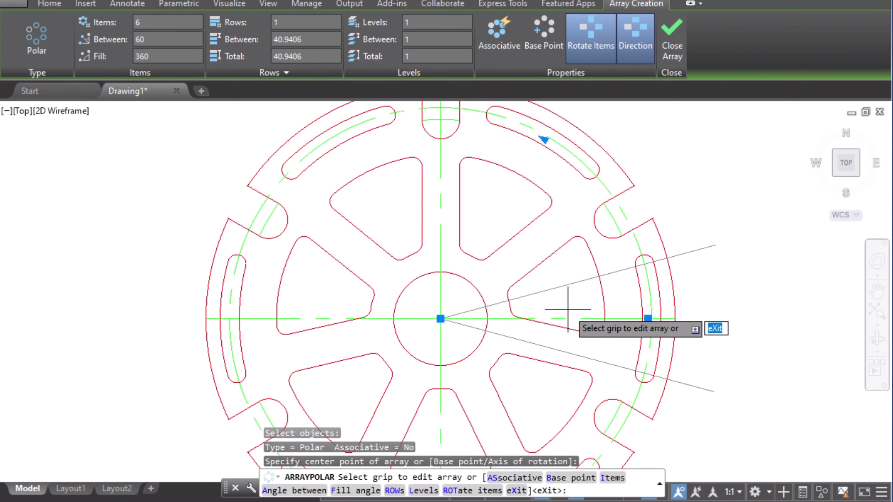
scroll(577, 327, "down", 2)
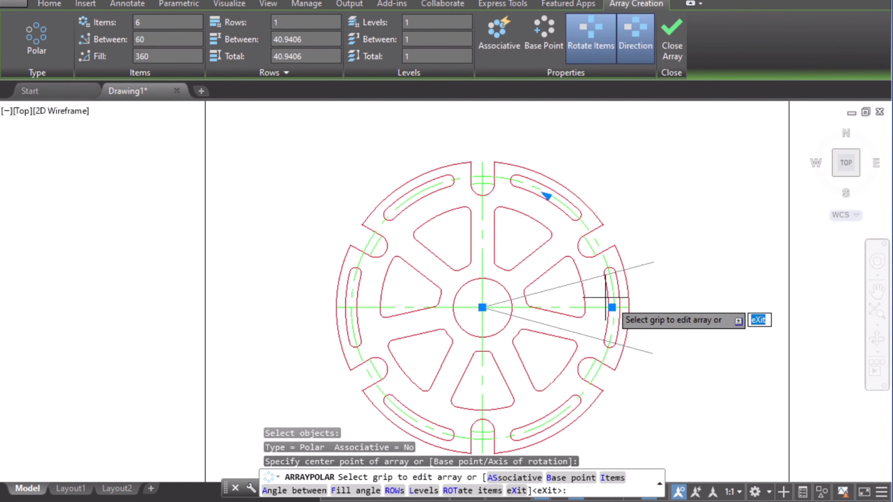
left_click(682, 40)
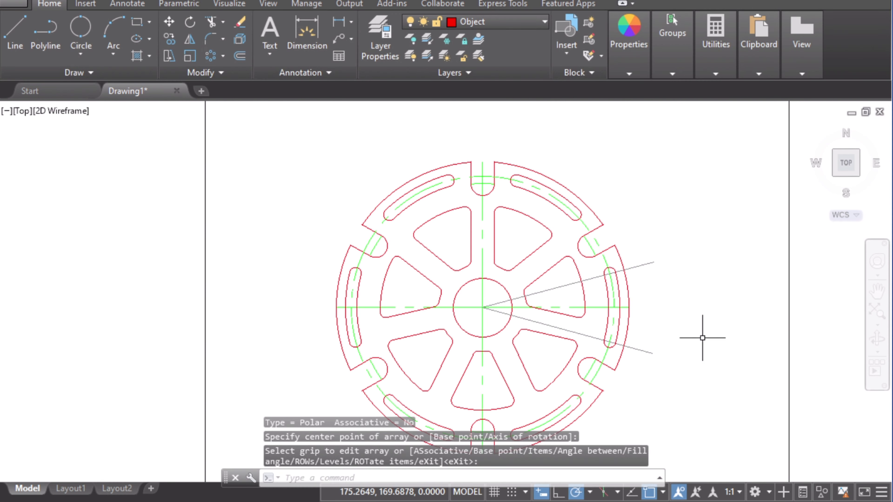
Step: Review the reference sketch of the wheel drawing against the current model
middle_click_drag(657, 321, 740, 271)
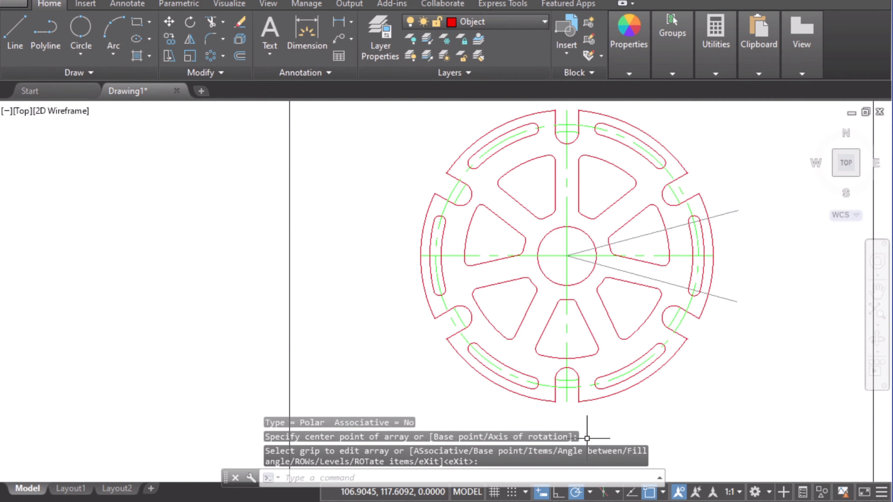
key("alt+Tab")
scroll(531, 270, "down", 3)
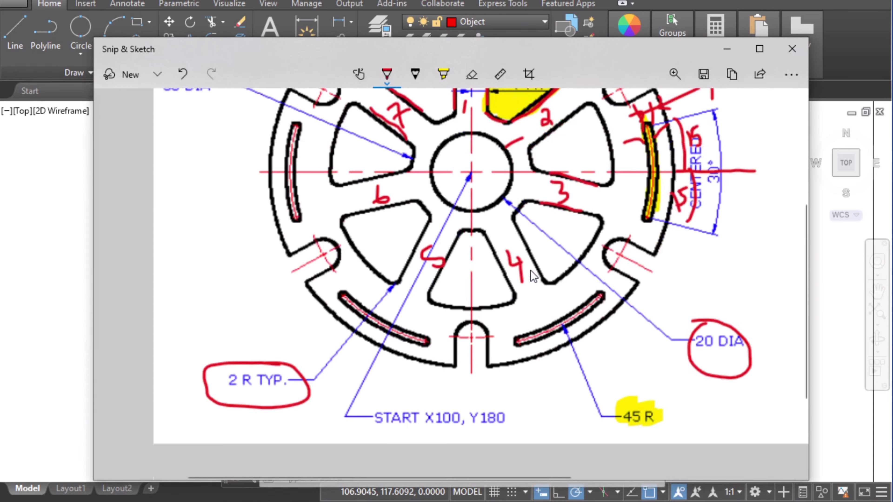
scroll(530, 270, "up", 5)
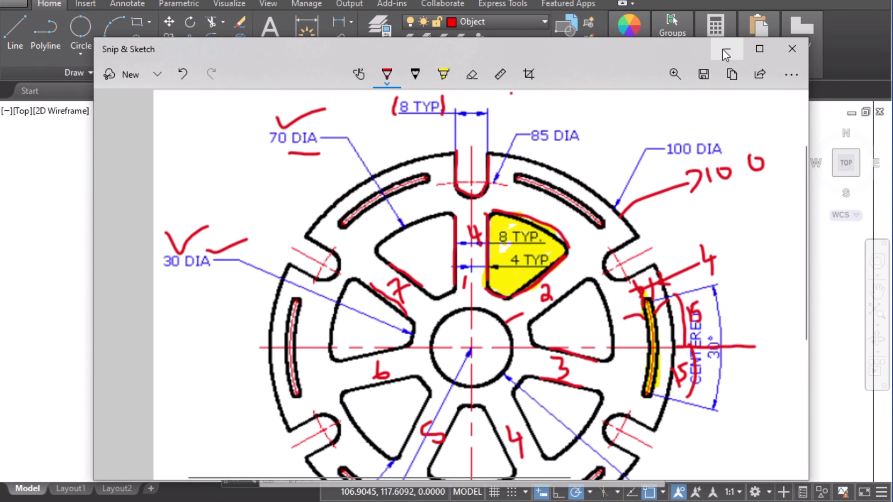
left_click(725, 53)
scroll(679, 163, "up", 2)
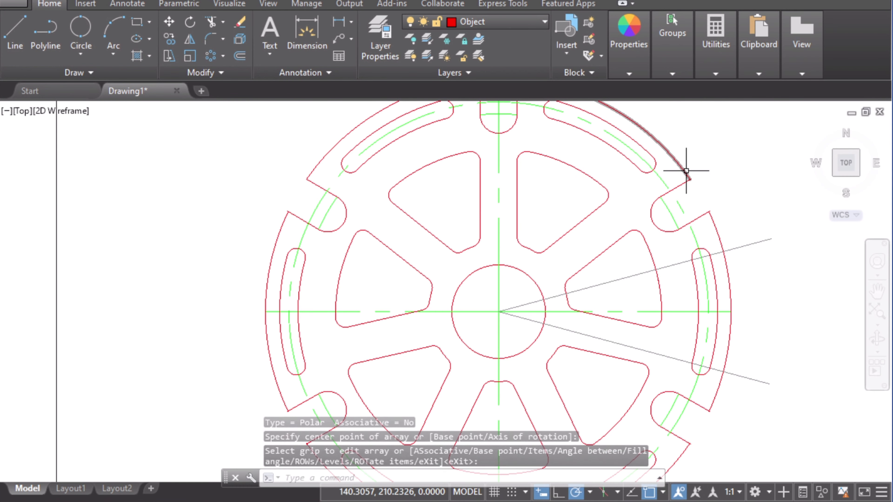
scroll(735, 206, "down", 2)
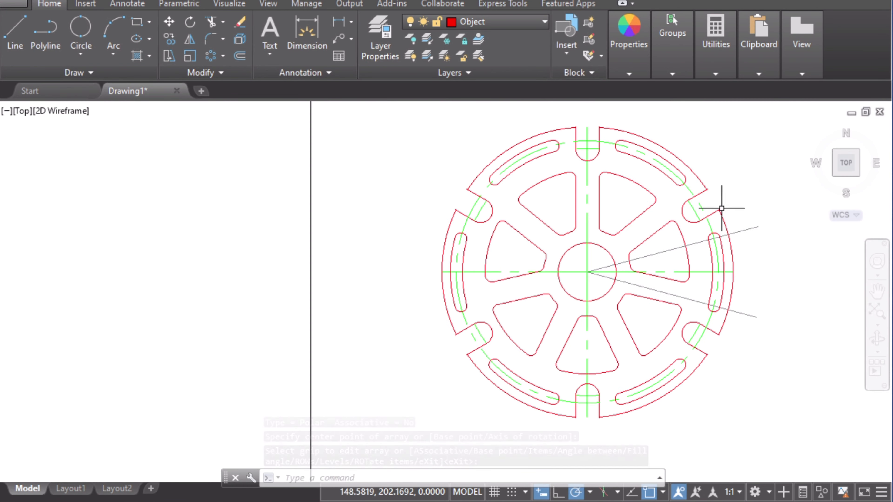
Step: Inspect the outer rim arcs of the wheel by selecting them
left_click(709, 212)
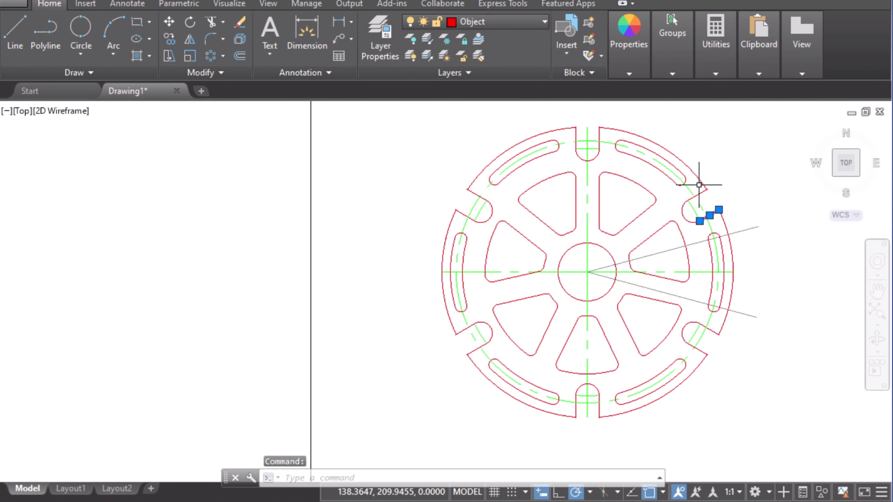
key("Escape")
left_click(697, 176)
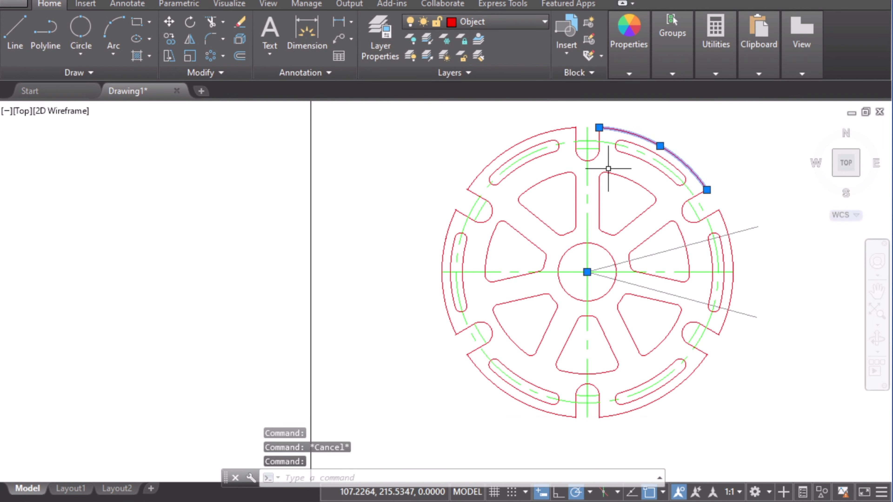
key("Escape")
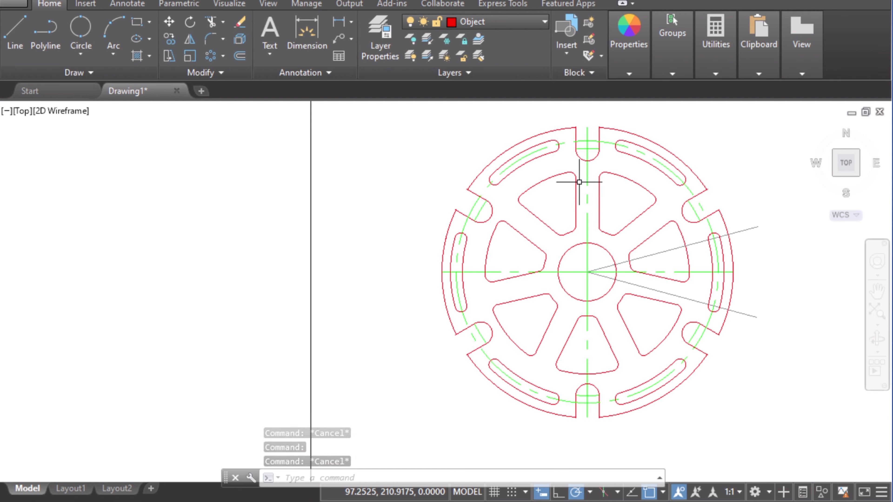
Step: Try to edit a single outer rim arc with PEDIT
type("pe")
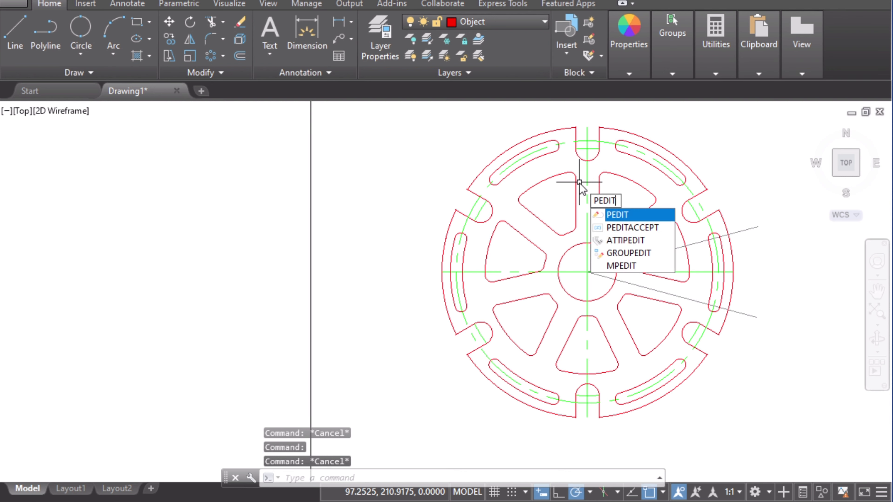
key("Return")
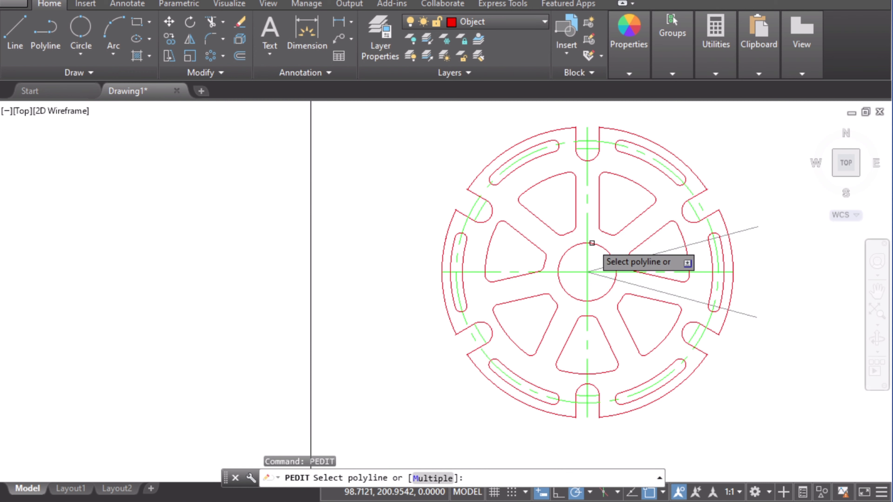
scroll(665, 418, "up", 2)
left_click(652, 388)
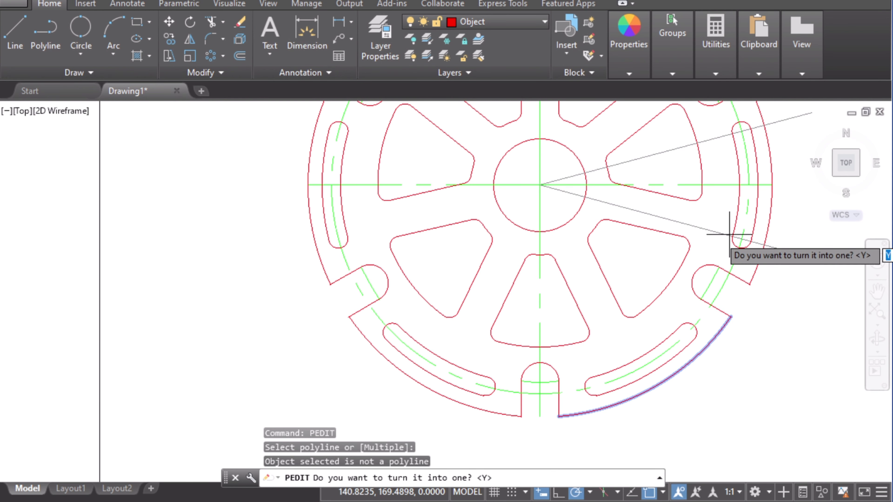
key("Escape")
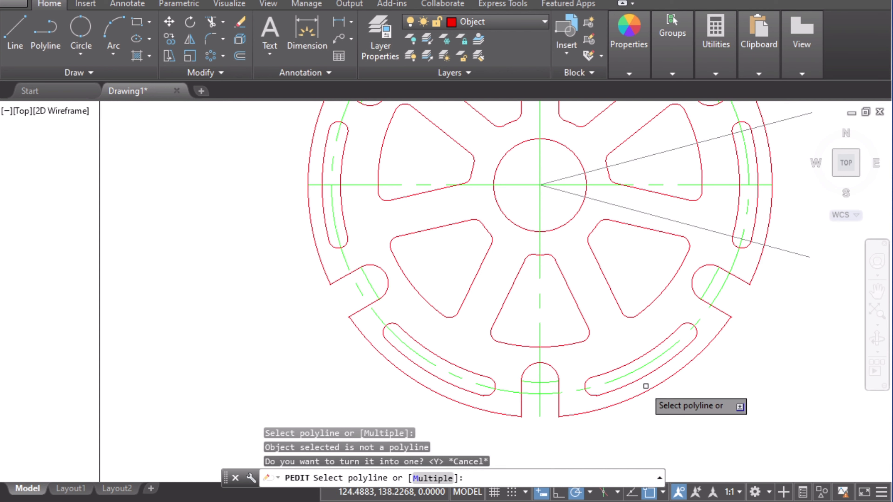
scroll(651, 381, "down", 2)
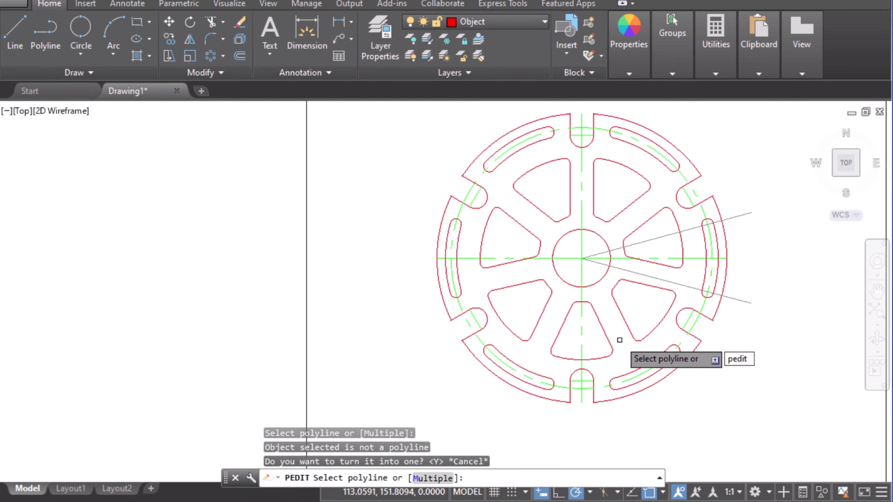
key("Return")
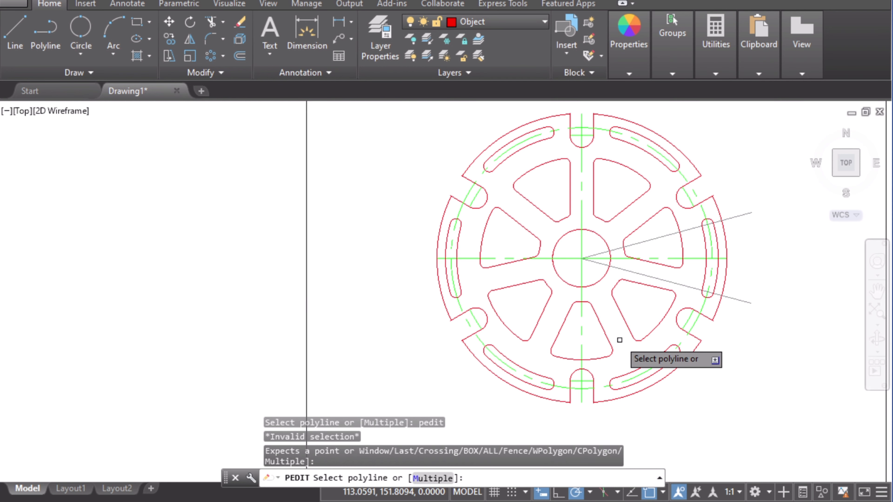
Step: Join all outer rim arcs and notch segments into one polyline using PEDIT's Multiple and Join options
left_click(427, 479)
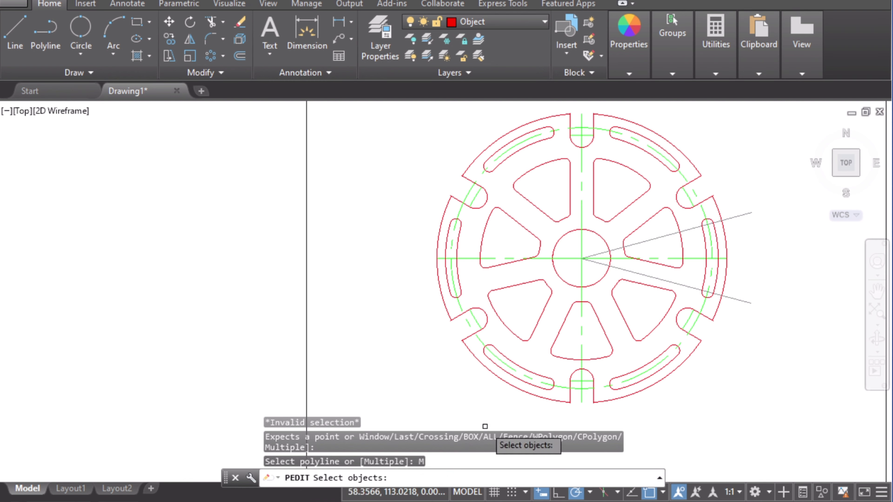
left_click(647, 387)
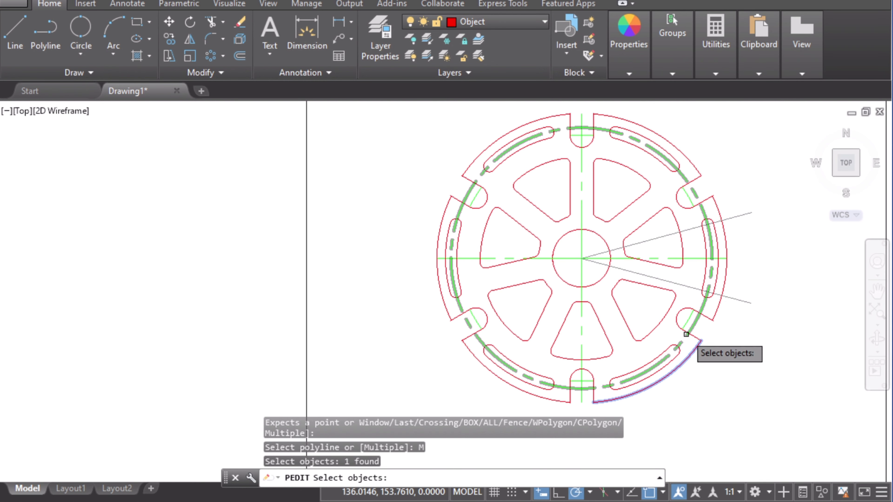
left_click(695, 336)
left_click(685, 309)
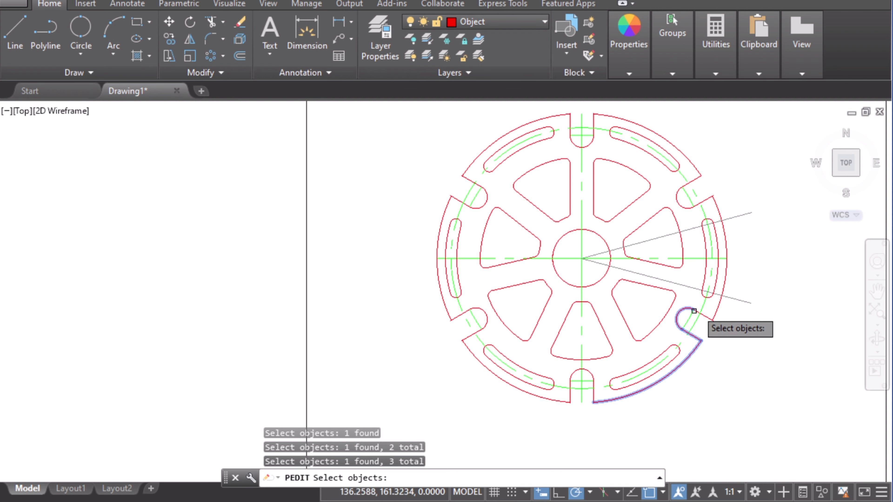
left_click(707, 315)
left_click(712, 313)
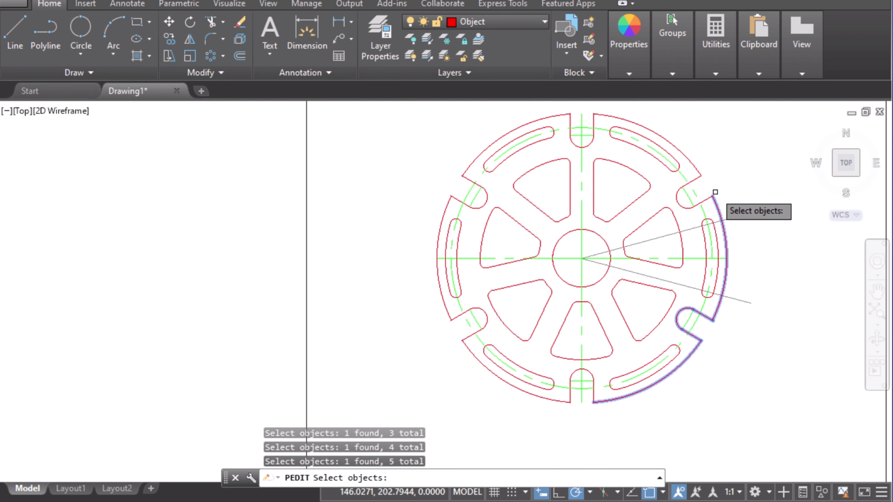
left_click(702, 201)
left_click(686, 203)
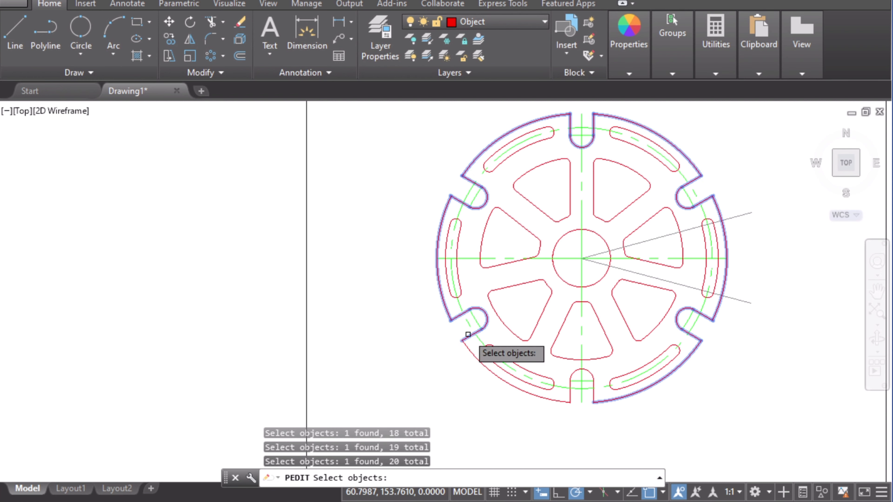
left_click(483, 367)
left_click(569, 397)
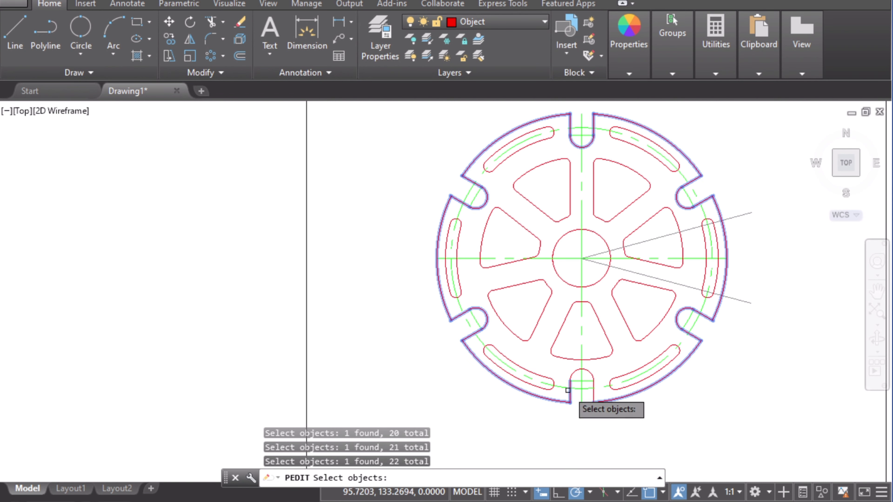
left_click(578, 372)
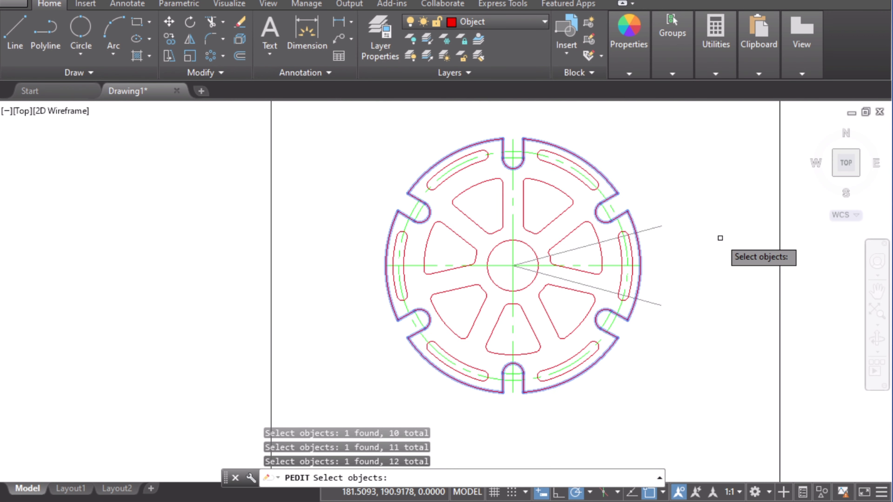
key("Return")
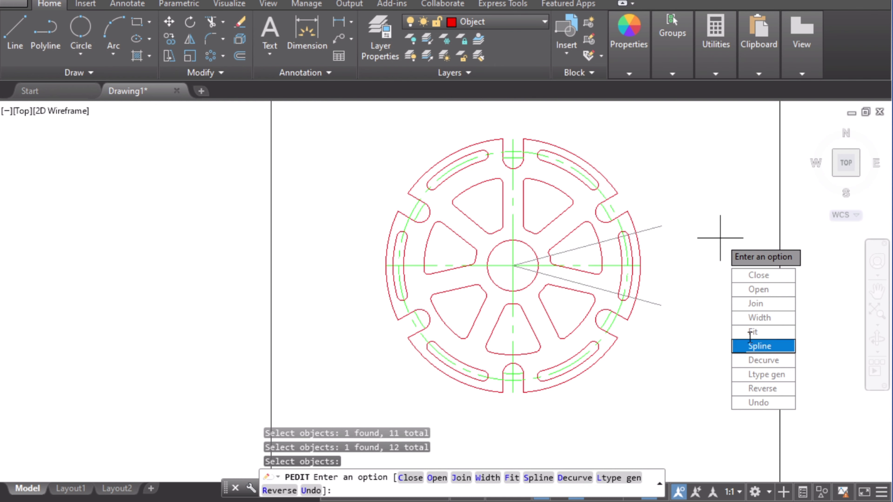
left_click(757, 305)
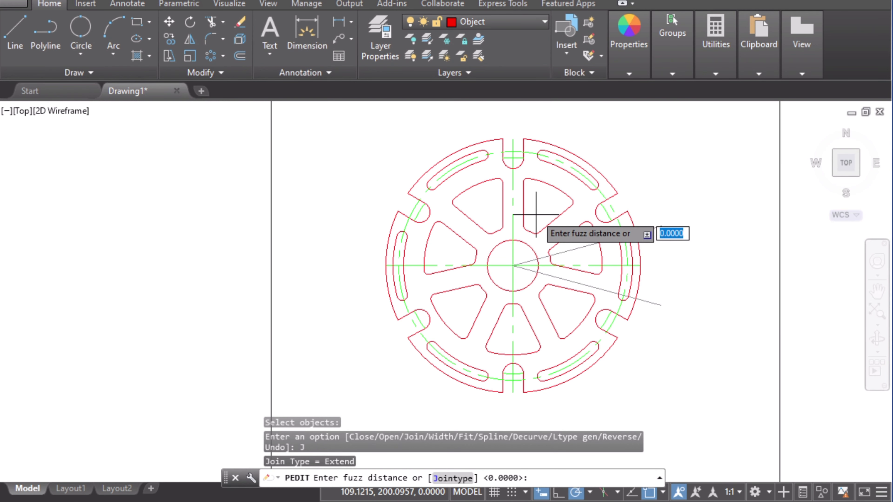
key("Return")
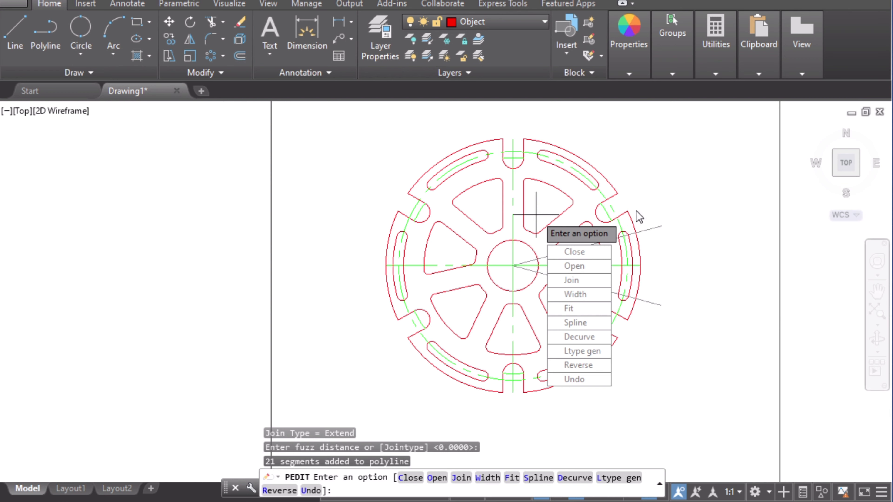
key("Escape")
Step: Move the joined outer boundary polyline onto the Polyline layer
left_click(612, 184)
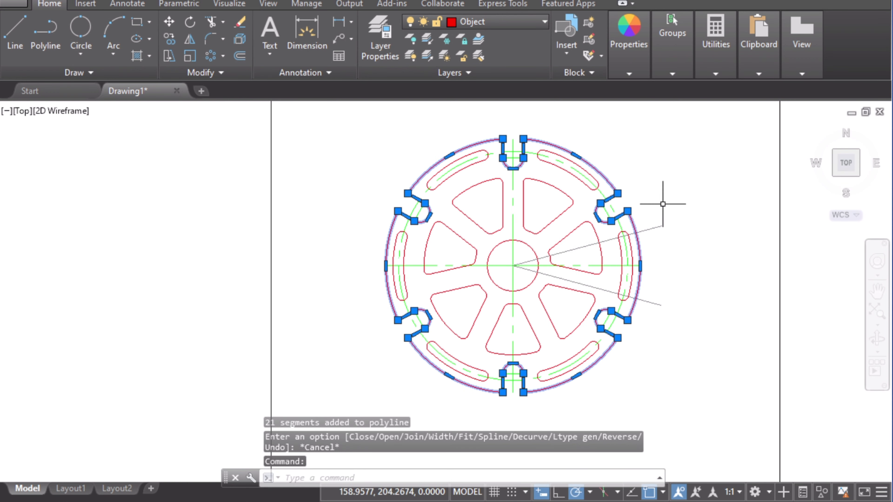
key("Escape")
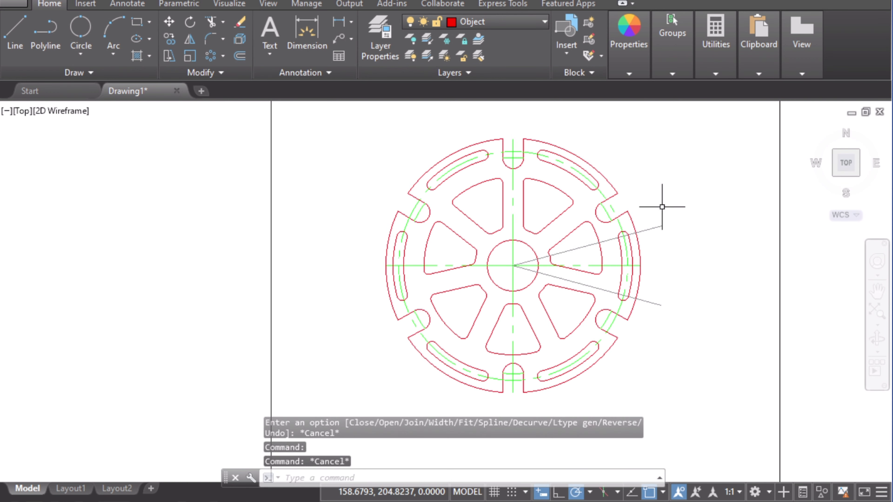
left_click(618, 186)
left_click(520, 24)
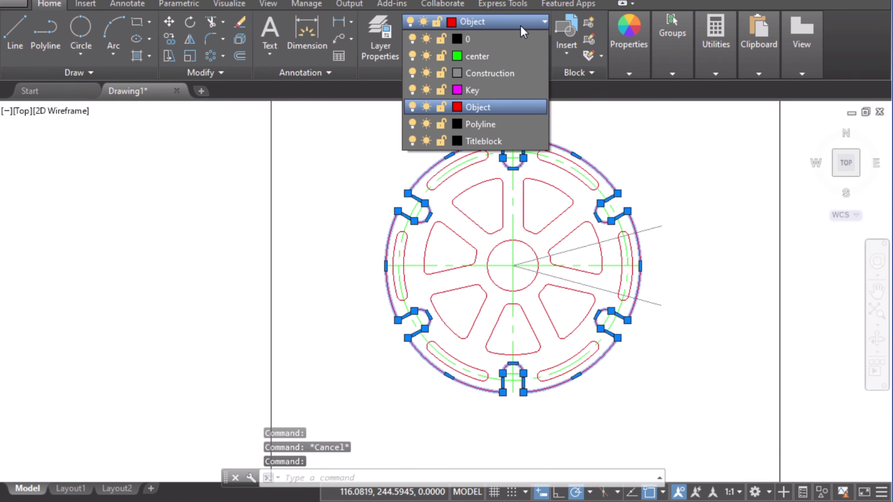
left_click(480, 124)
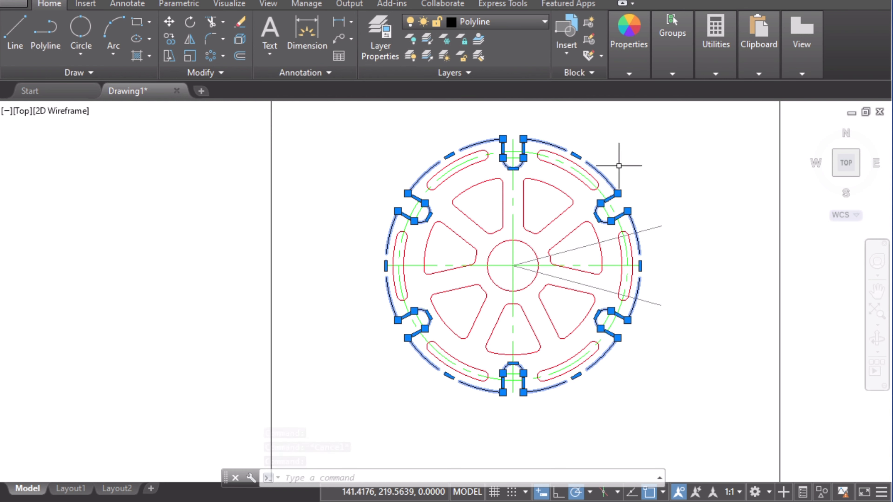
key("Escape")
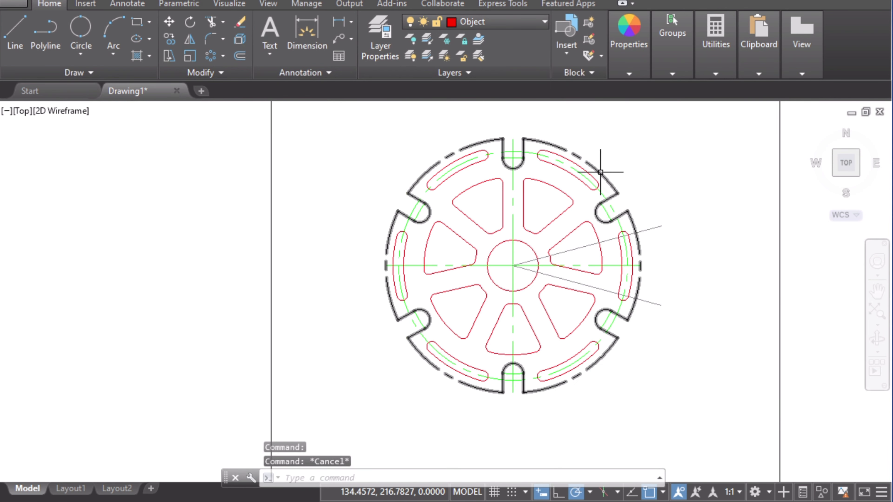
Step: Change the Polyline layer's linetype to Continuous in the layer properties
left_click(600, 173)
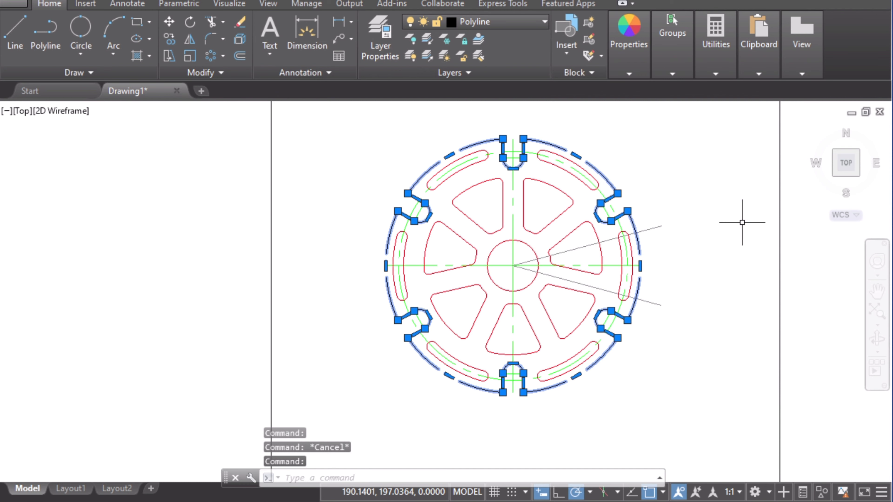
key("Escape")
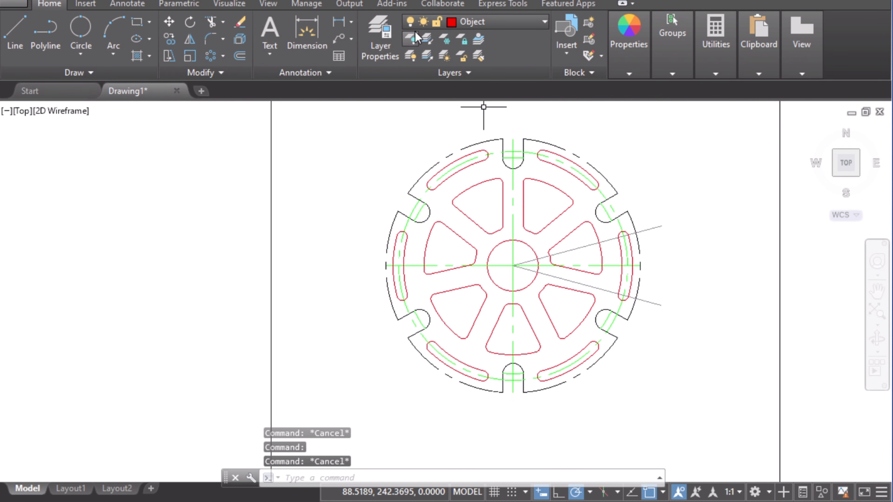
left_click(386, 49)
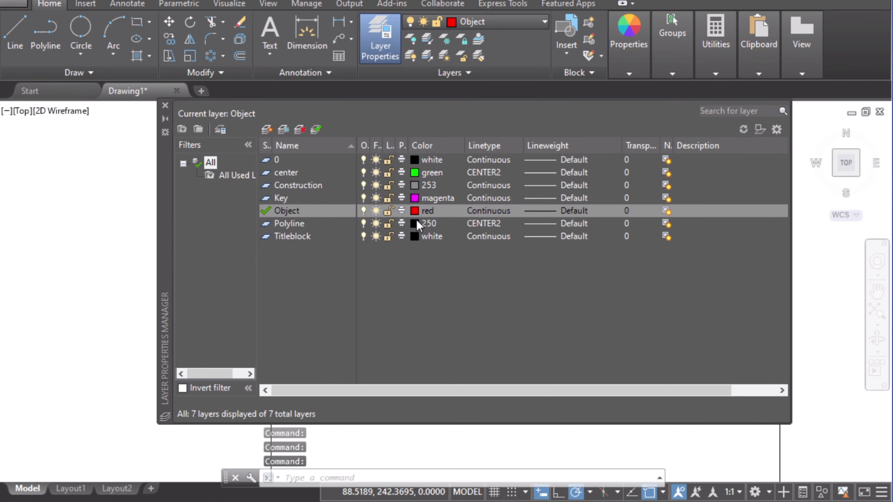
left_click(297, 229)
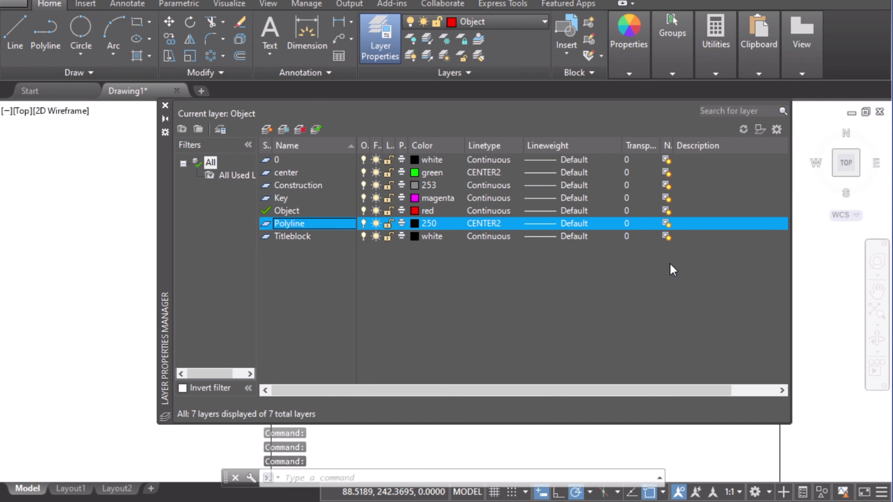
left_click(486, 225)
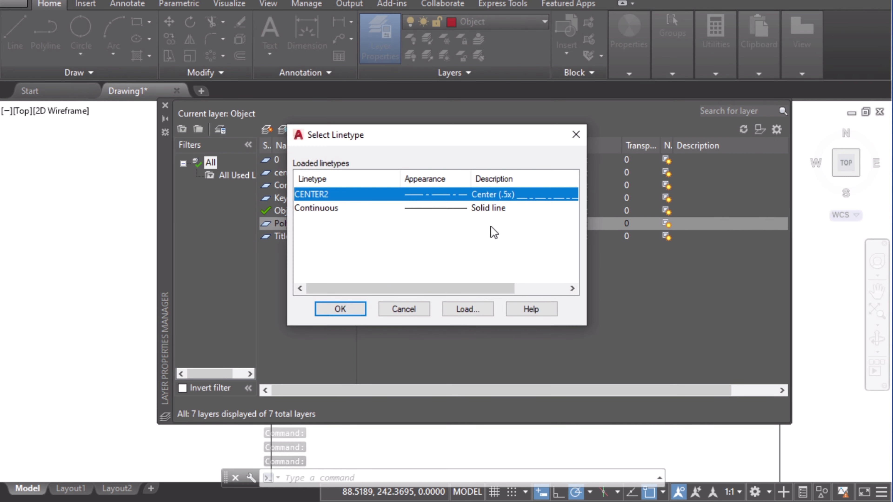
left_click(354, 210)
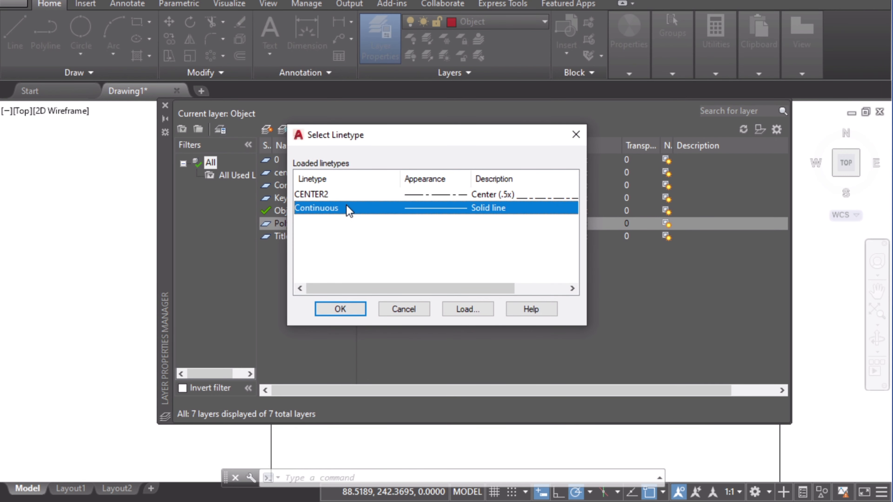
left_click(349, 309)
left_click(164, 106)
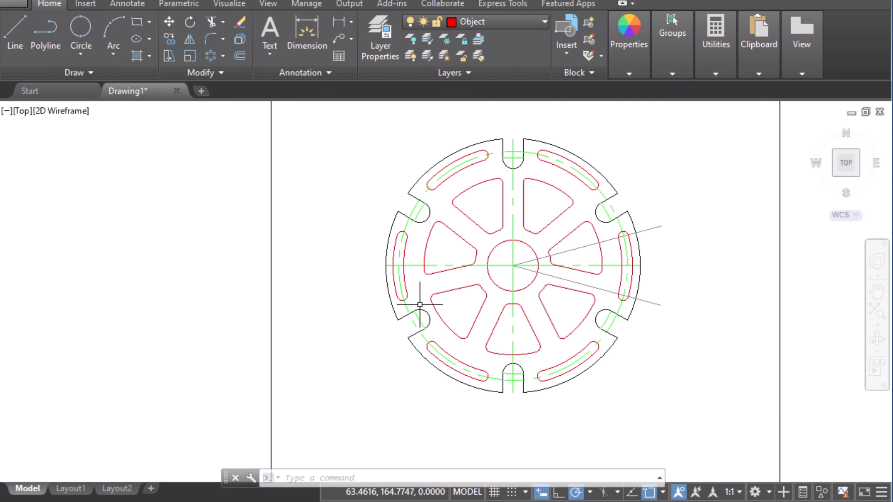
Step: Select the outer boundary polyline to check its layer assignment
left_click(577, 155)
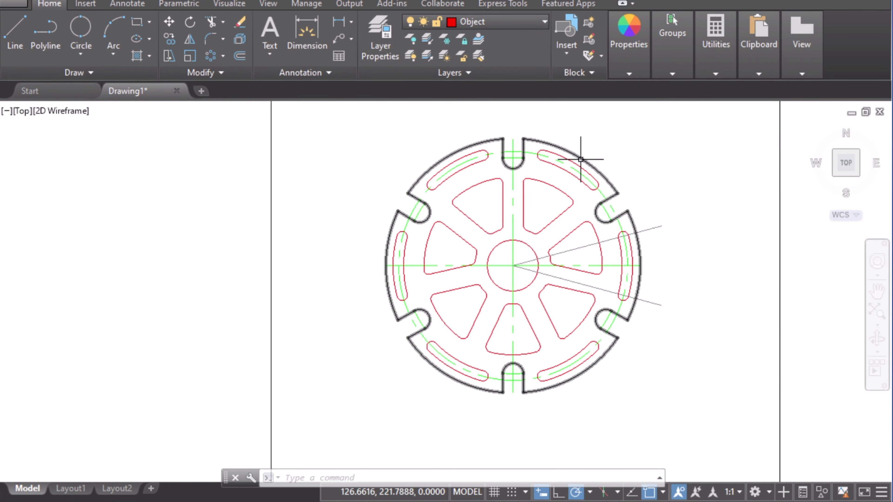
left_click(506, 25)
left_click(482, 120)
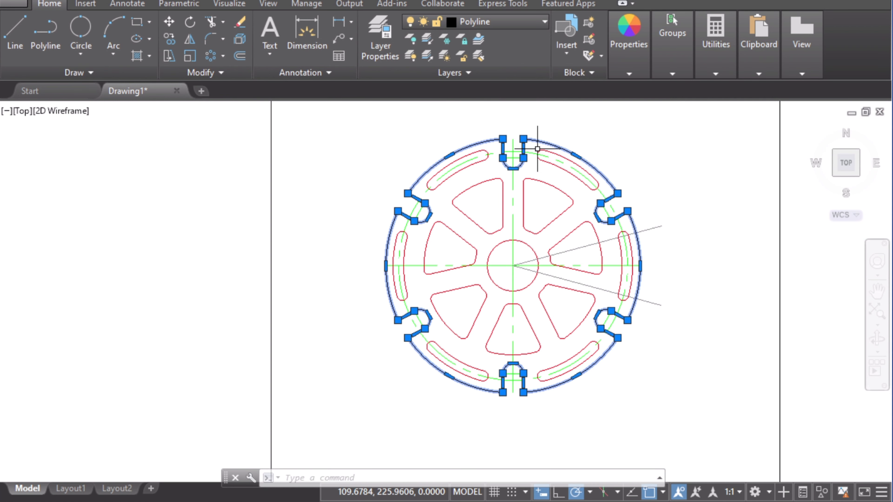
key("Escape")
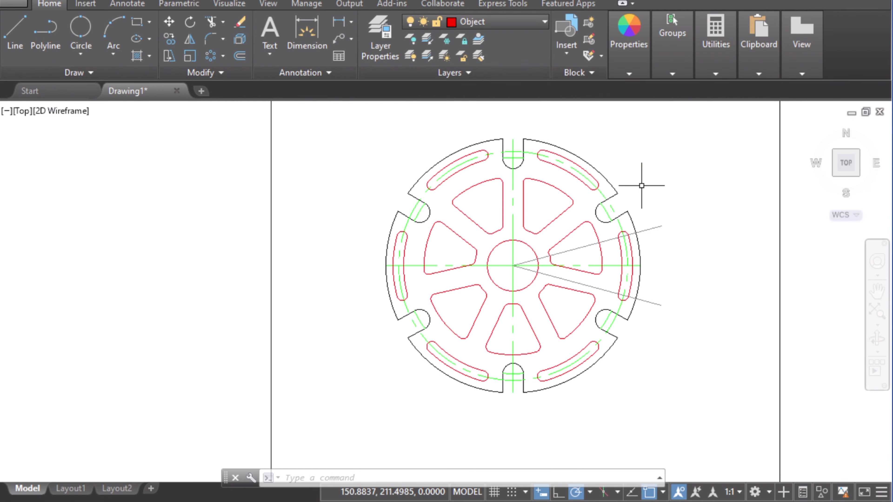
left_click(617, 194)
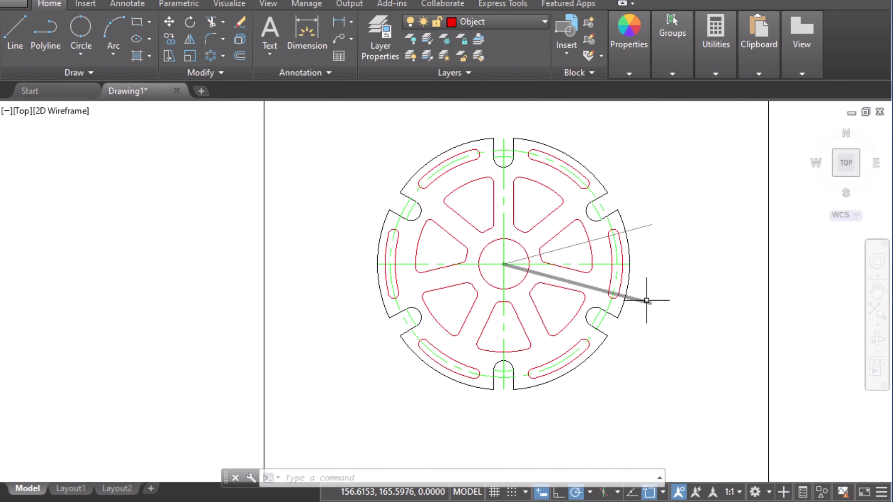
mouse_move(646, 301)
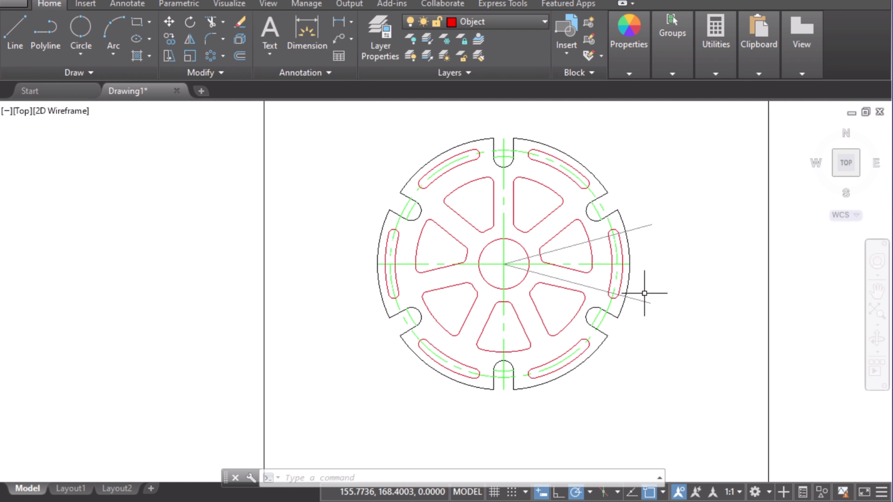
left_click(629, 276)
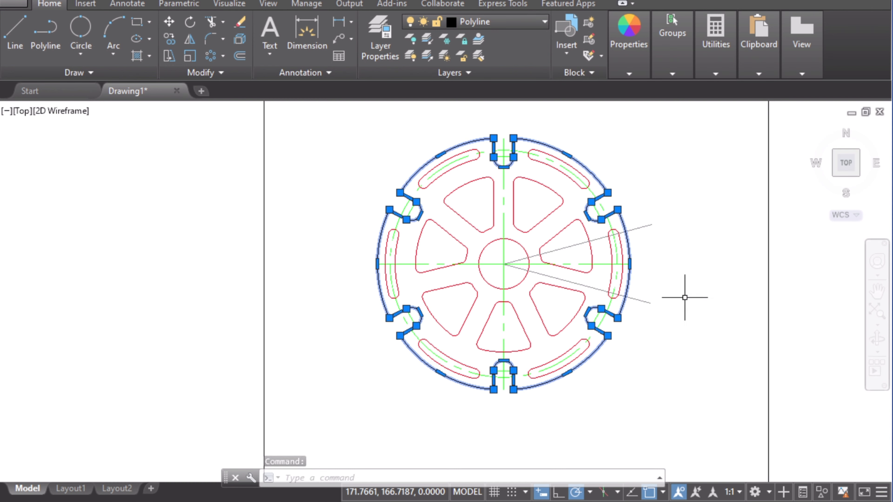
key("Escape")
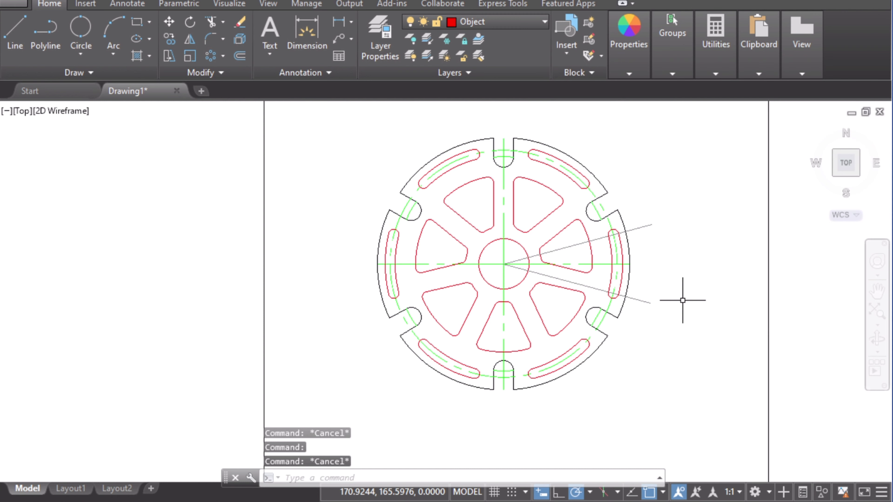